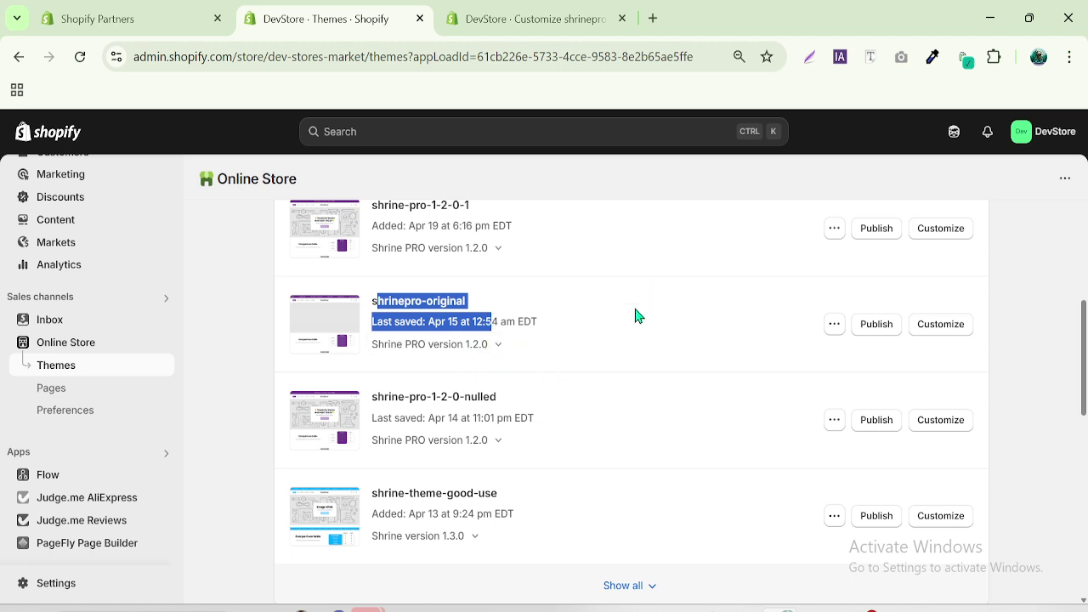
Preview the shrinepro-original home page in the theme editor at full width and return to the desktop view
left_click(617, 321)
left_click(544, 15)
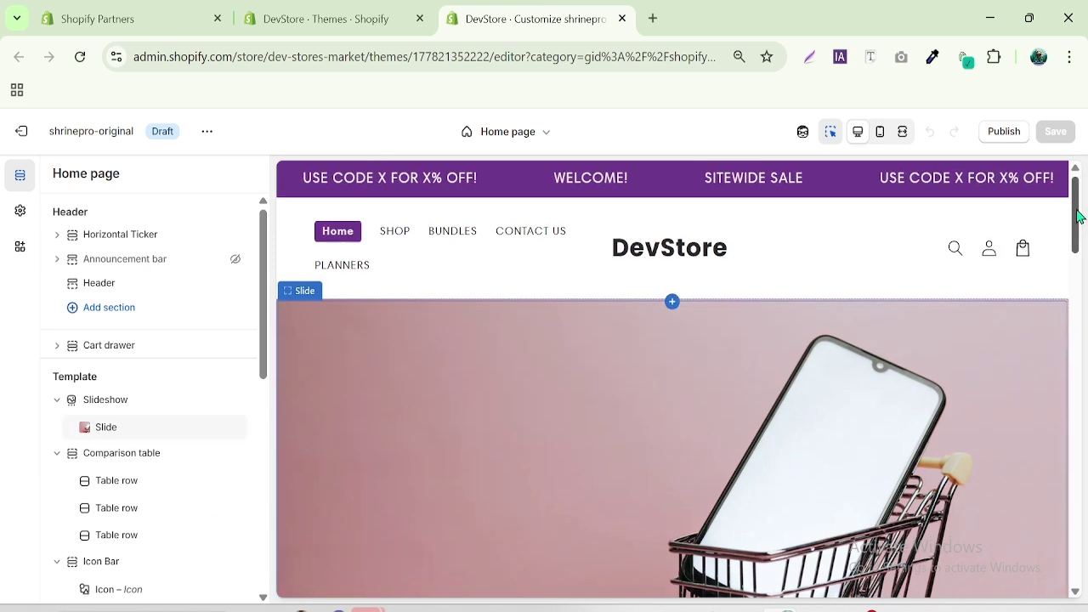
scroll(832, 218, "down", 1)
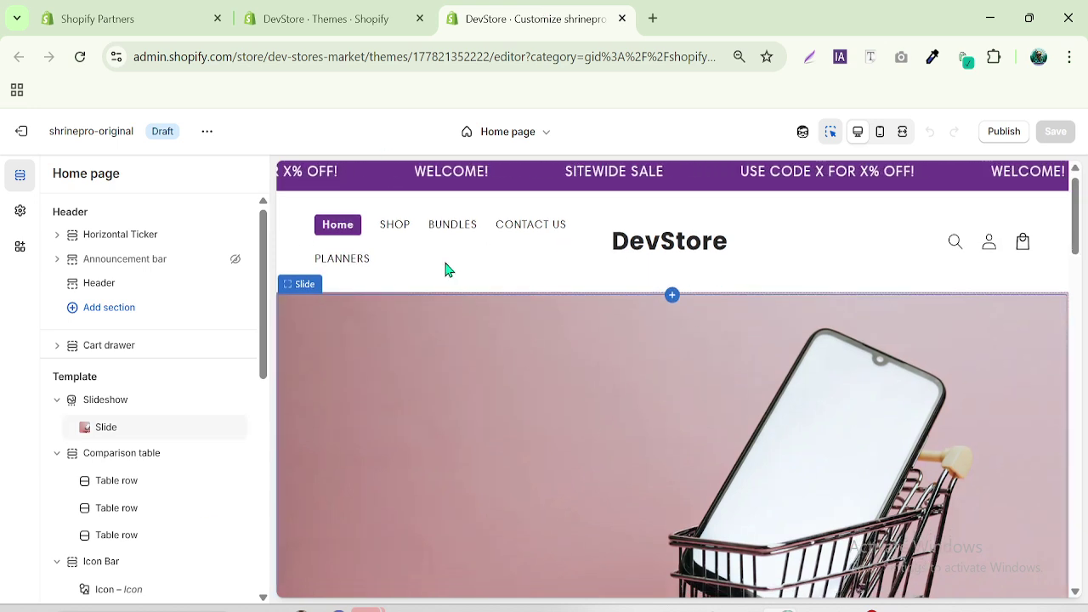
left_click(902, 131)
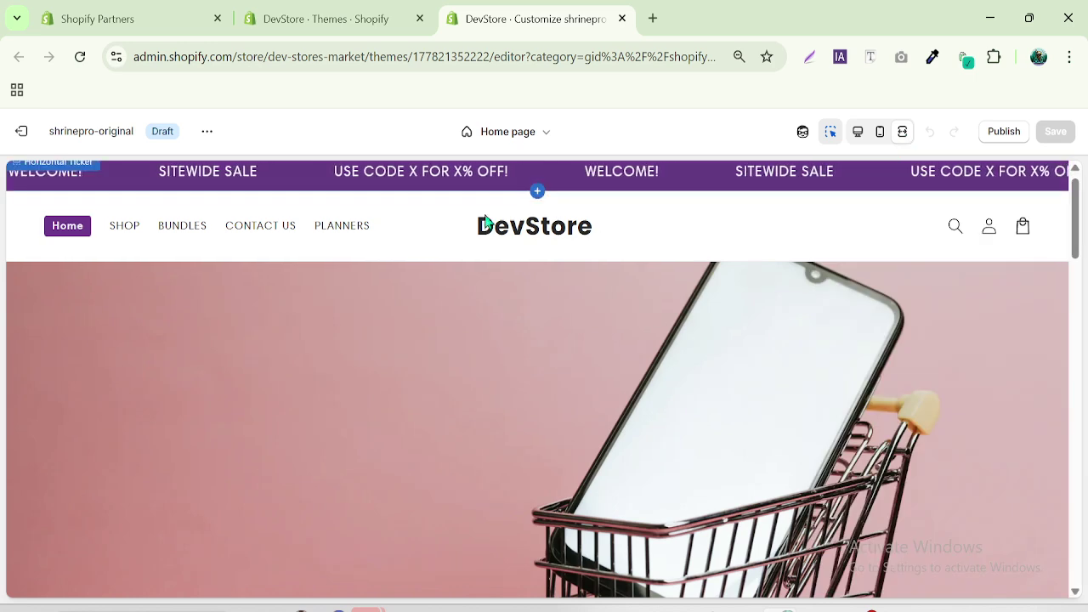
scroll(272, 225, "up", 1)
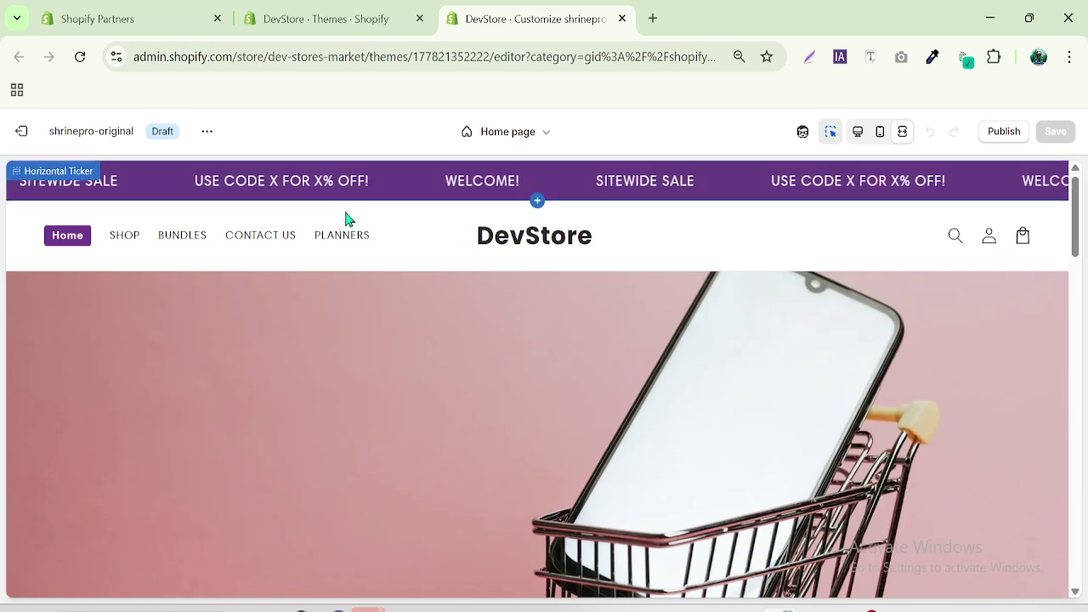
left_click(858, 130)
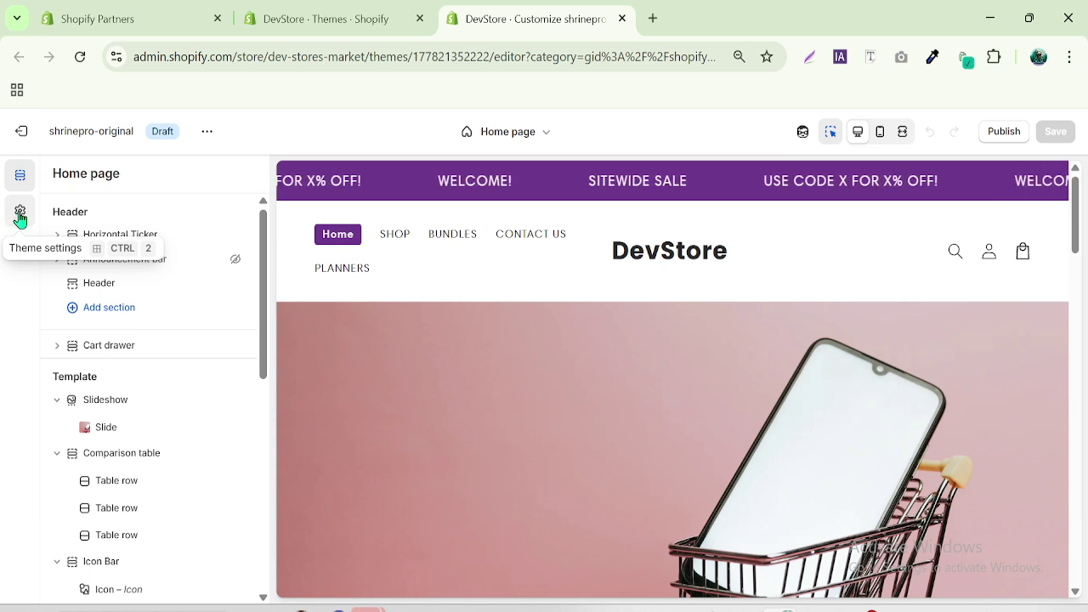
left_click(327, 19)
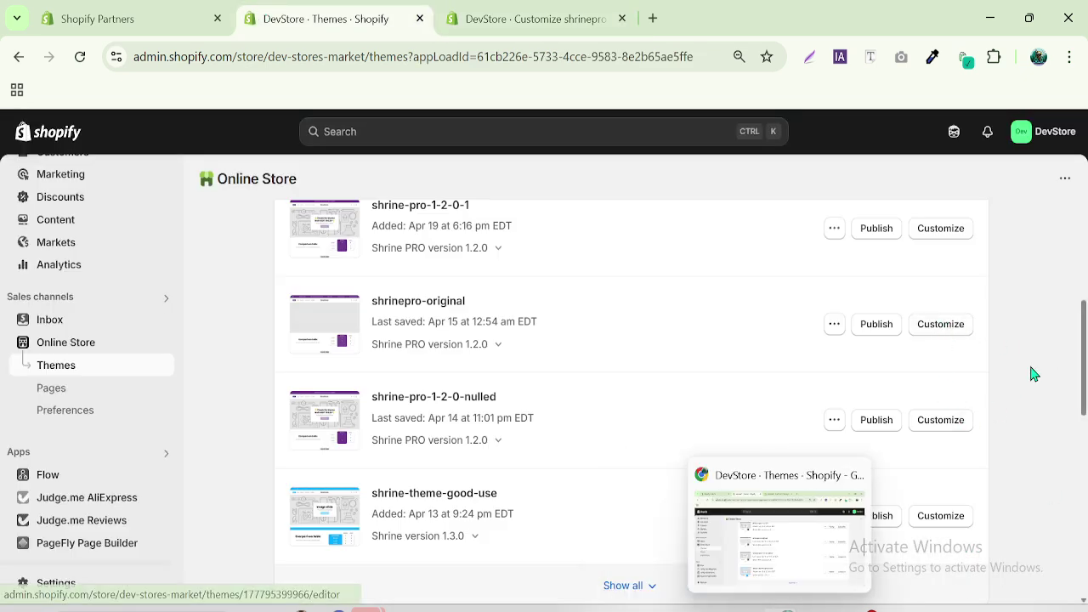
left_click(522, 12)
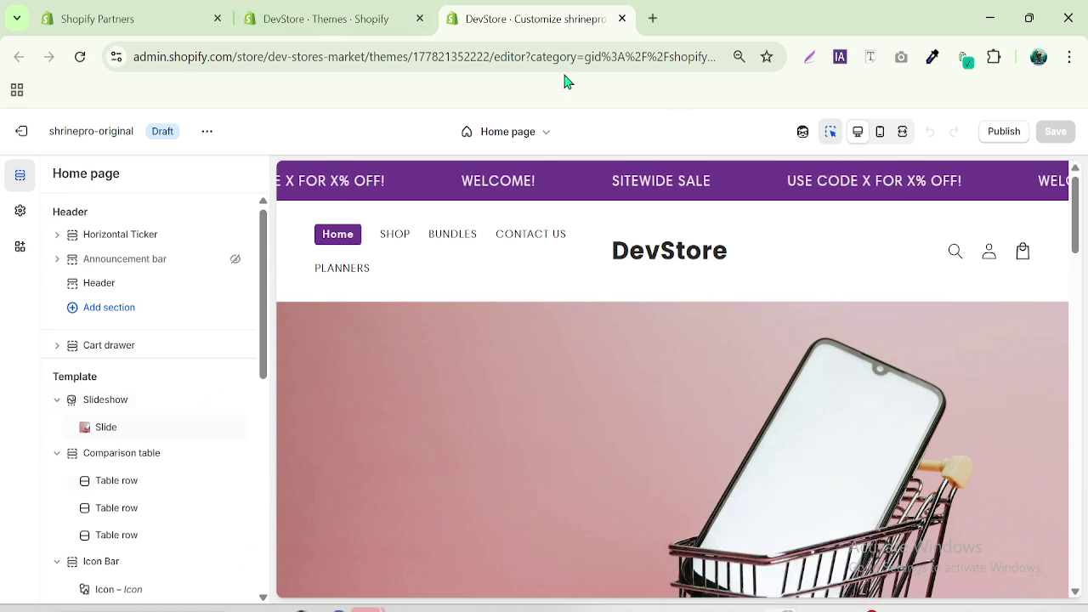
Open the theme settings and expand the Colors section
left_click(21, 215)
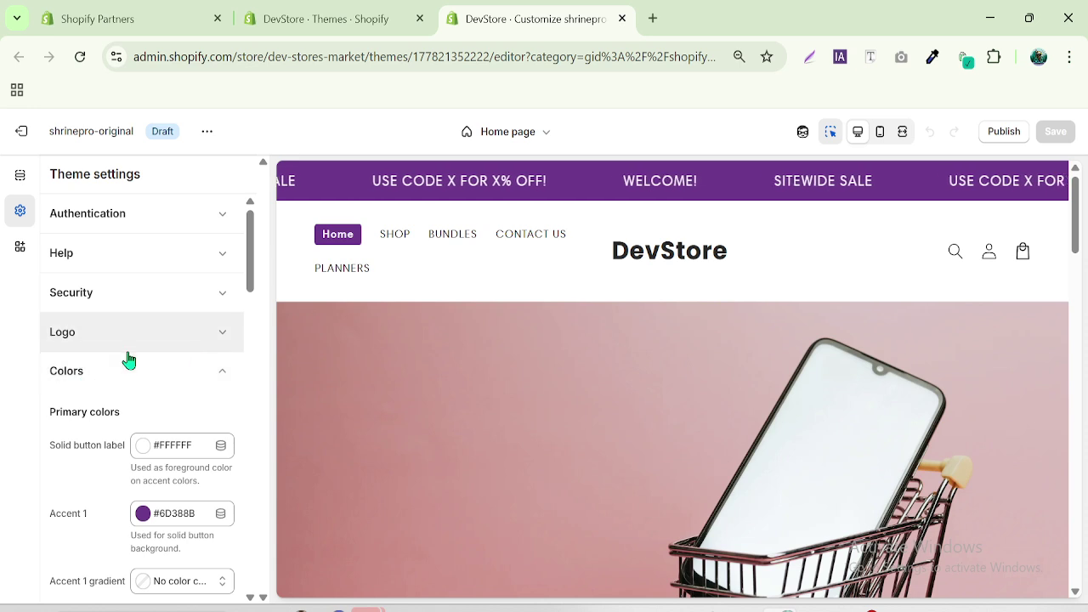
left_click(221, 371)
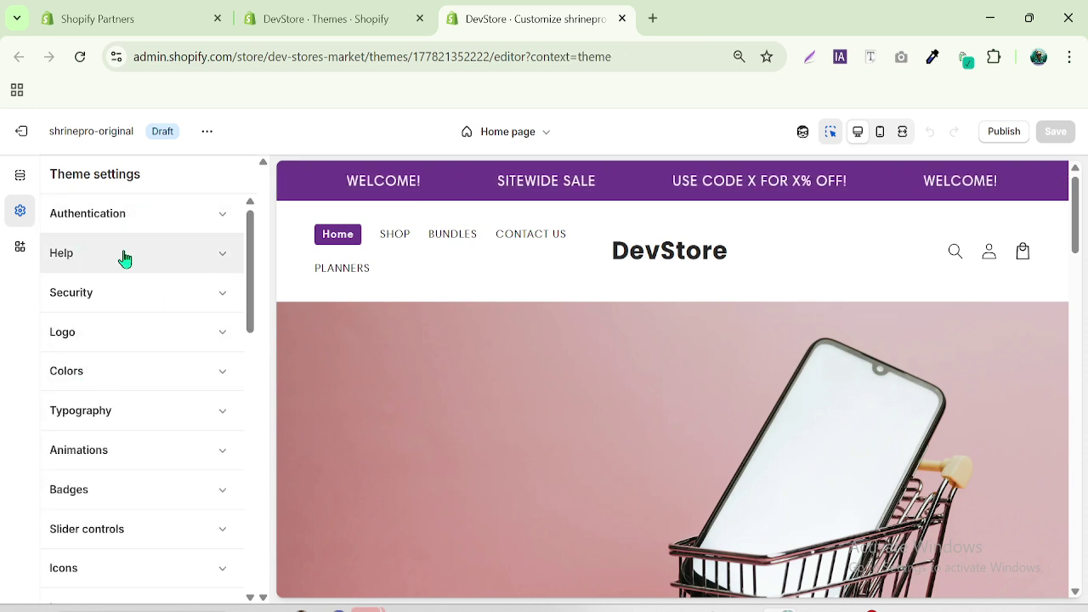
left_click(177, 379)
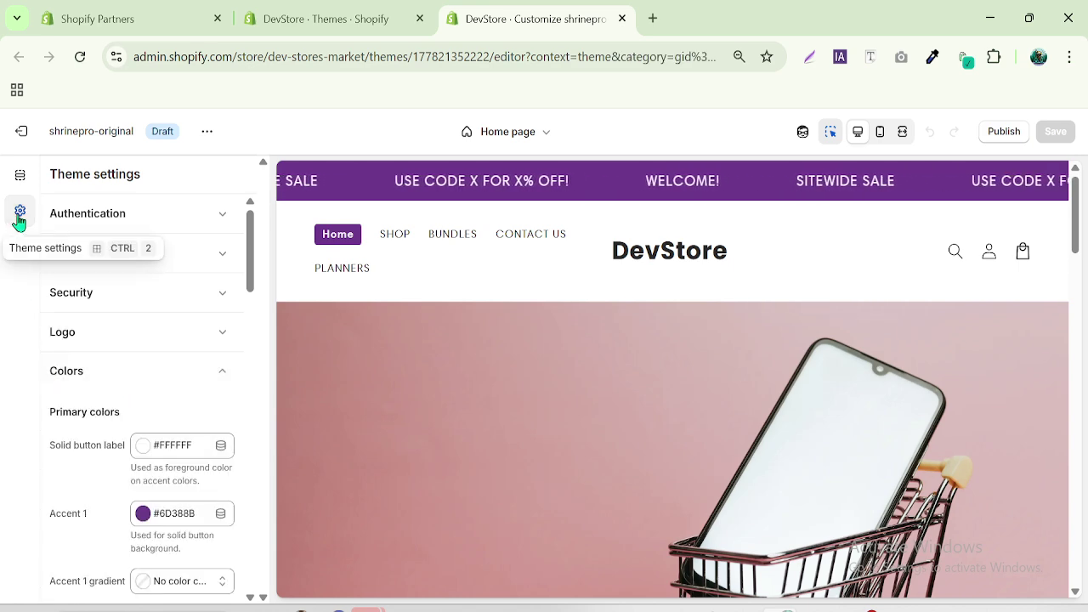
key("ctrl")
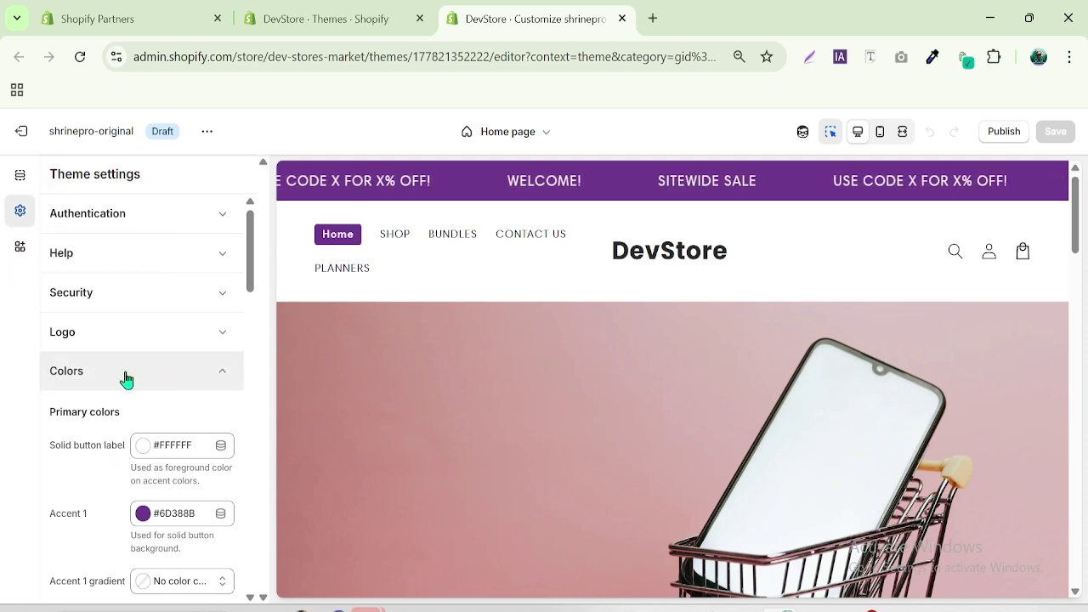
Change the Accent 1 primary color to the bright purple #9A0DE9
left_click_drag(253, 280, 249, 308)
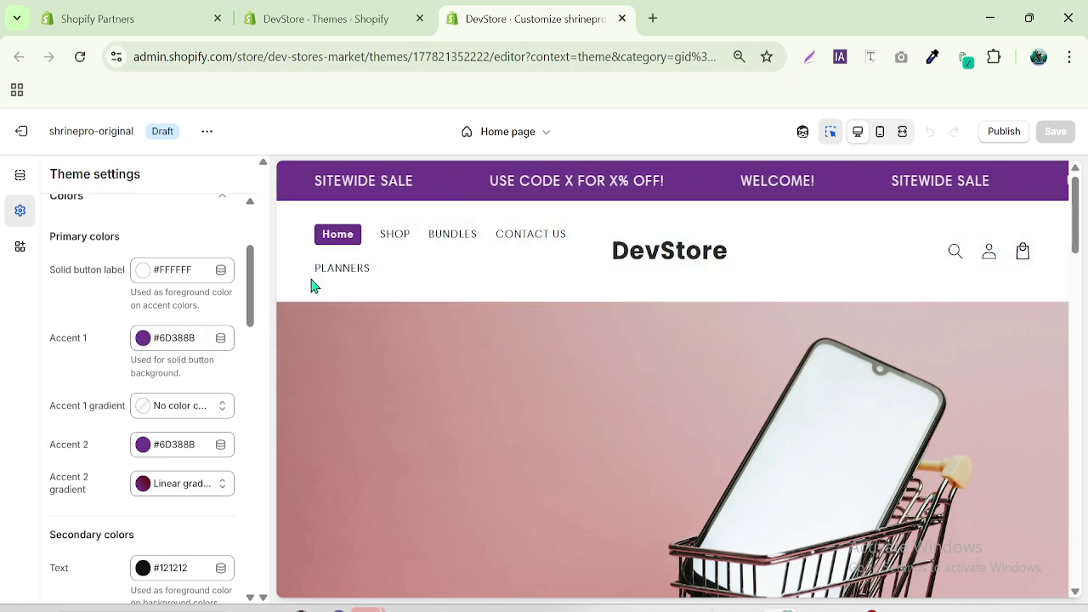
left_click(142, 340)
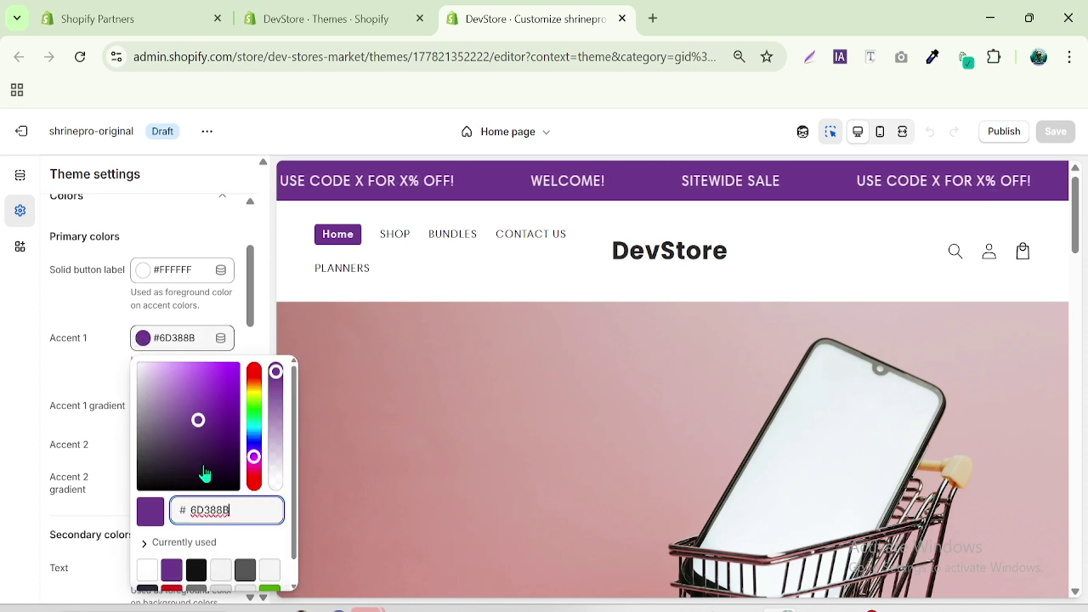
left_click_drag(196, 422, 236, 381)
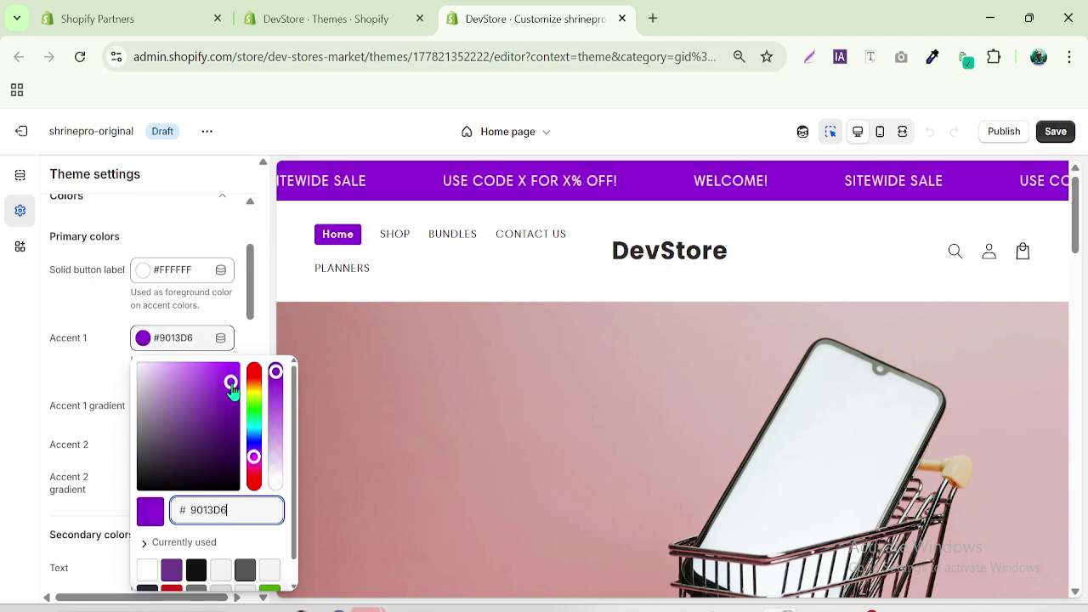
left_click(4, 383)
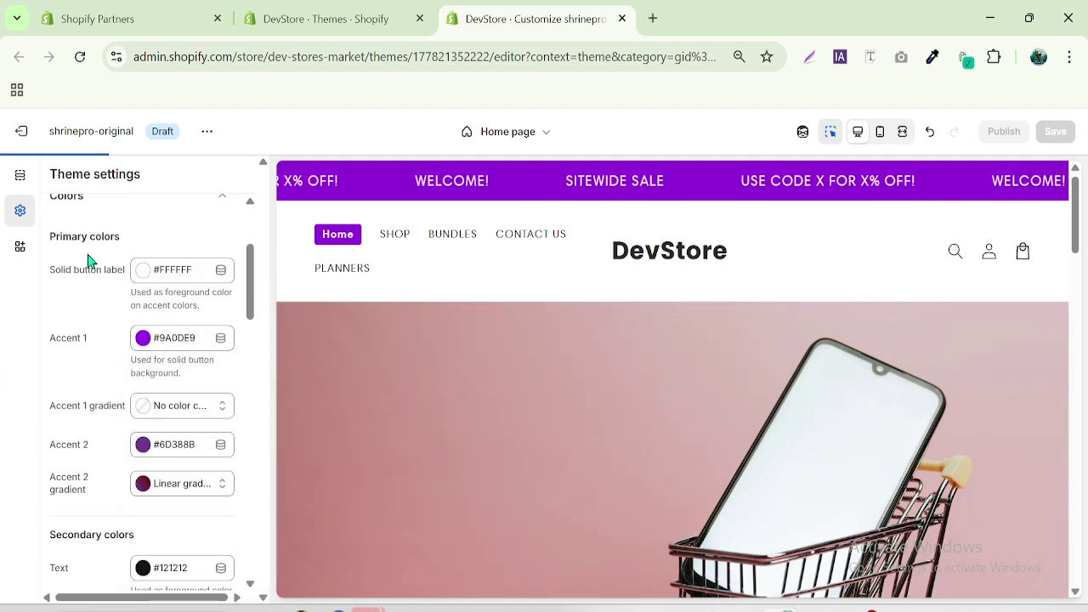
Set the Solid button label color to black, #000000
left_click(142, 276)
left_click_drag(142, 283, 111, 459)
left_click(113, 458)
key("ctrl+s")
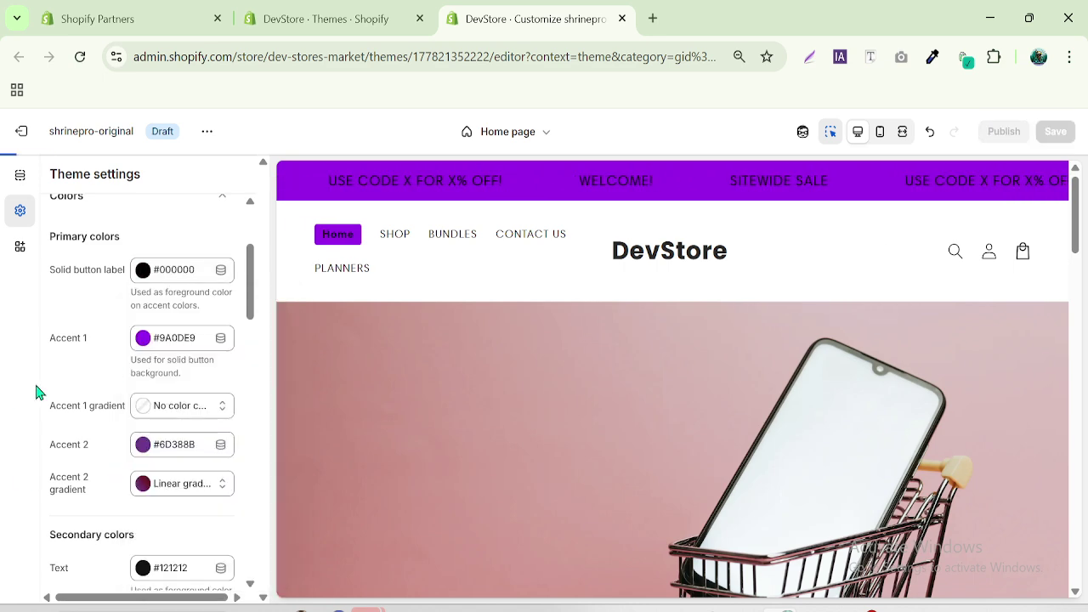
Set the Accent 1 primary color to the light purple #C29CD8
left_click(142, 339)
left_click_drag(213, 425, 165, 382)
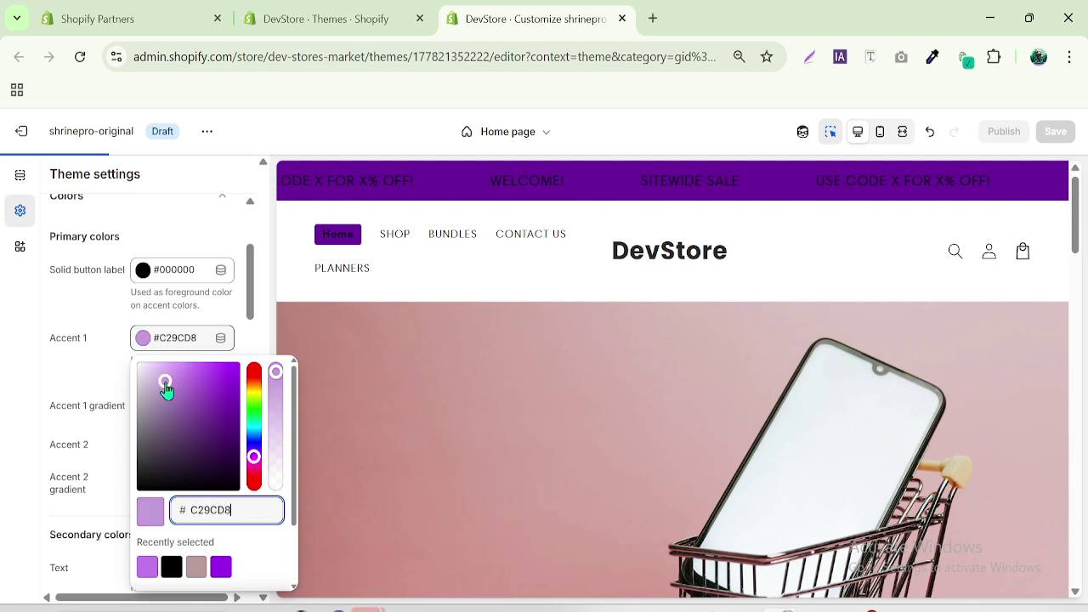
left_click(3, 336)
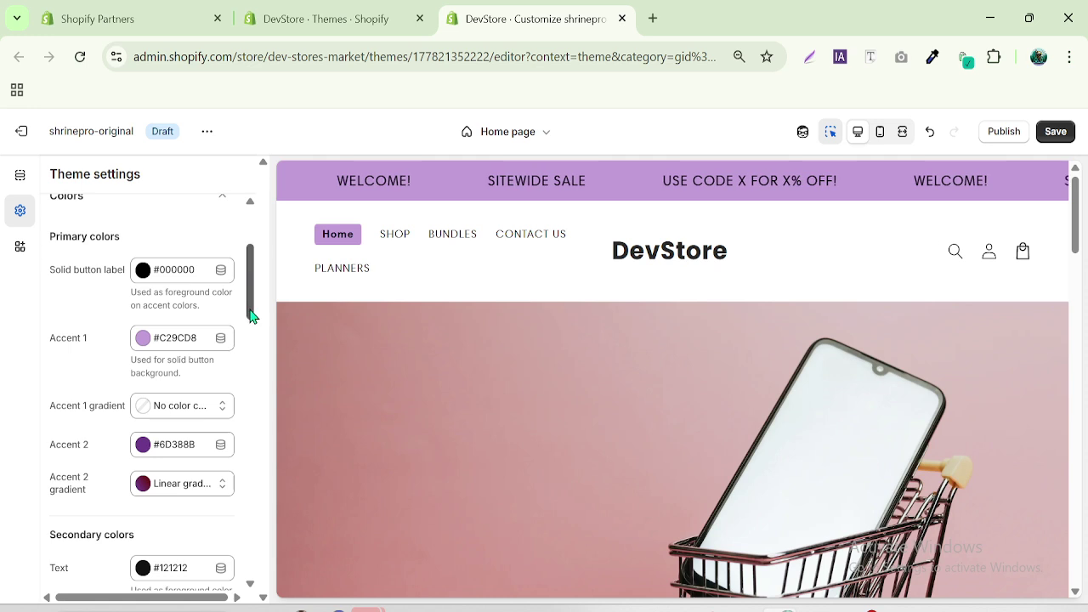
Set the Accent 2 primary color to the mint green #7DD3BE
left_click_drag(252, 315, 236, 336)
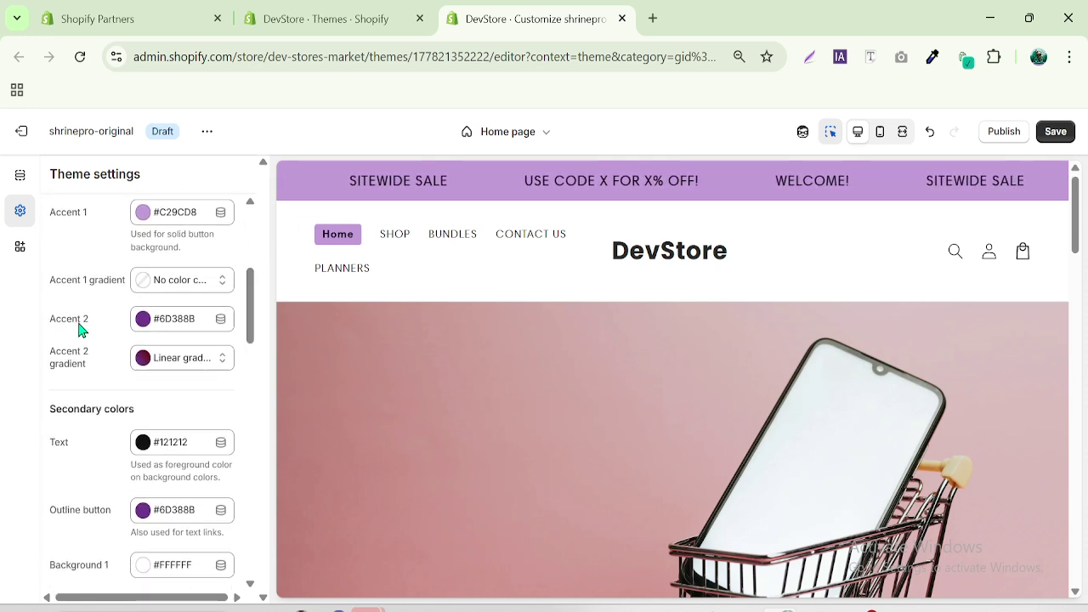
left_click(142, 328)
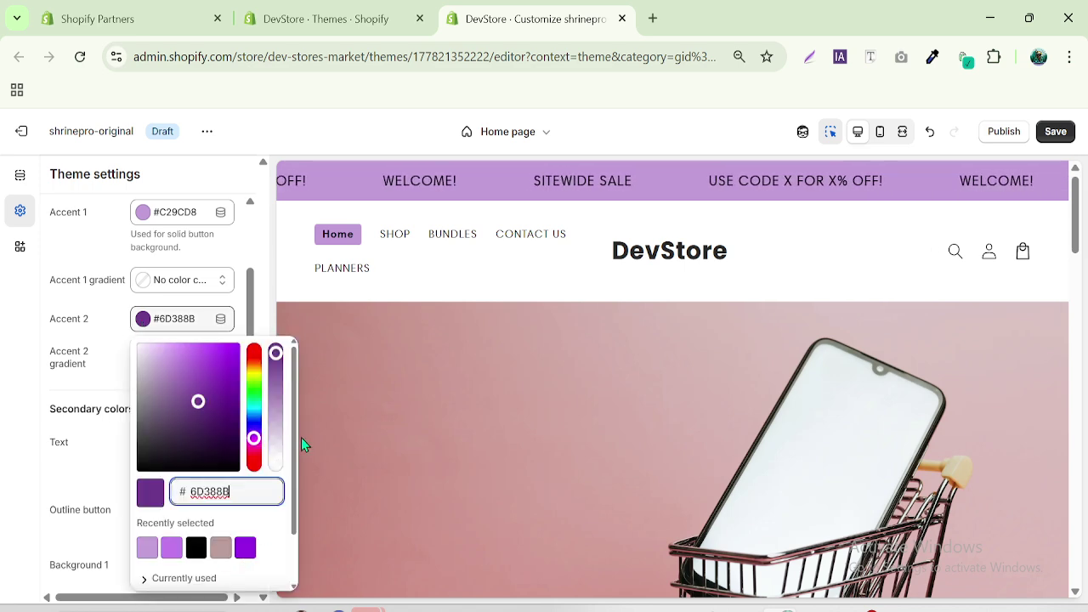
left_click_drag(257, 448, 180, 366)
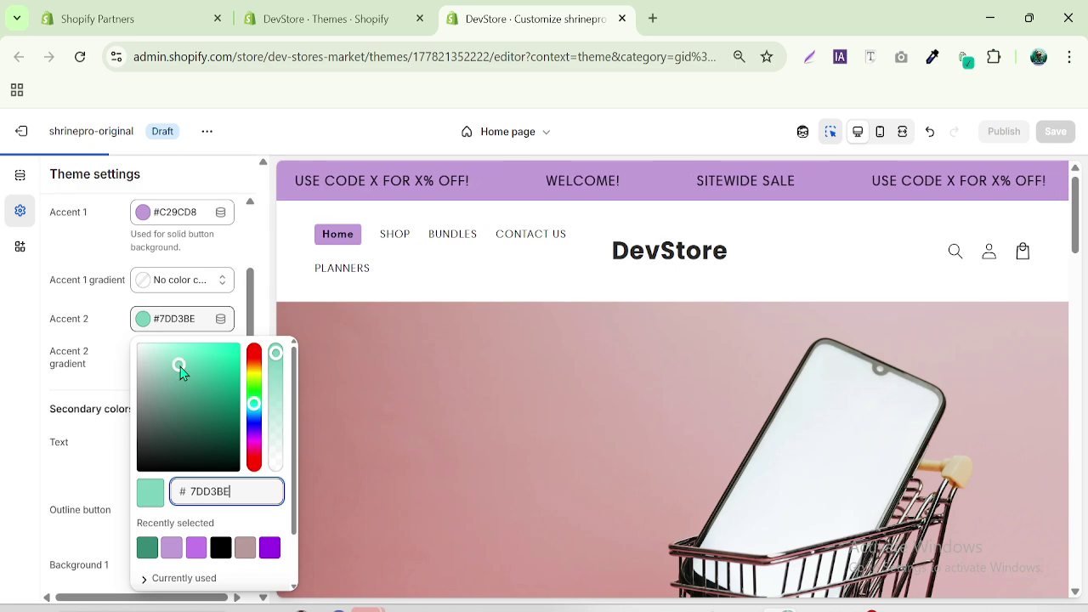
left_click(10, 350)
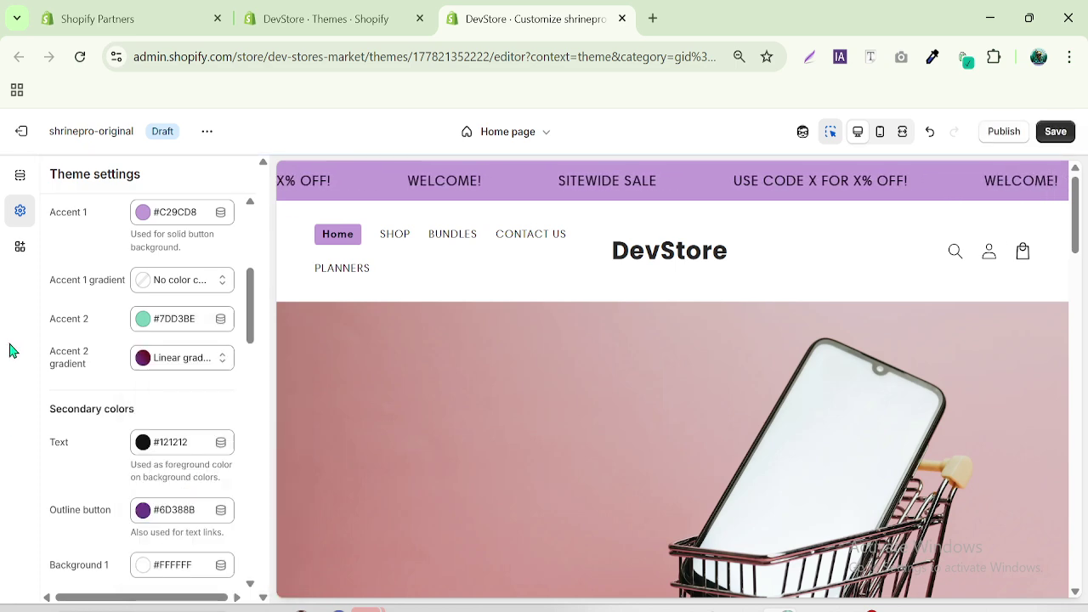
Remove the linear gradient from the Accent 2 gradient setting
left_click(141, 363)
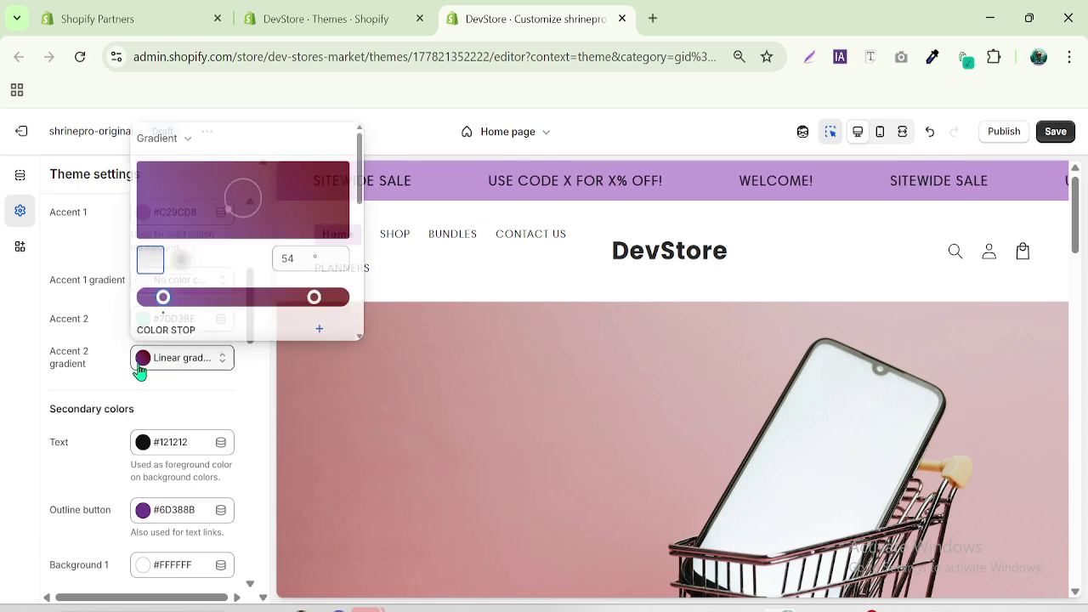
left_click_drag(358, 213, 359, 346)
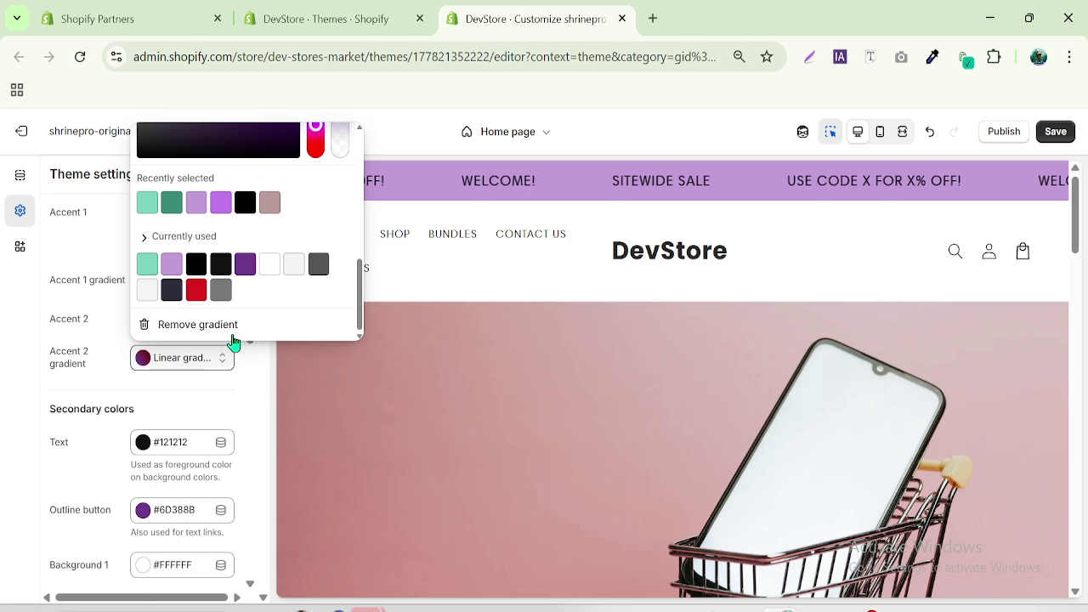
left_click(223, 330)
left_click(10, 381)
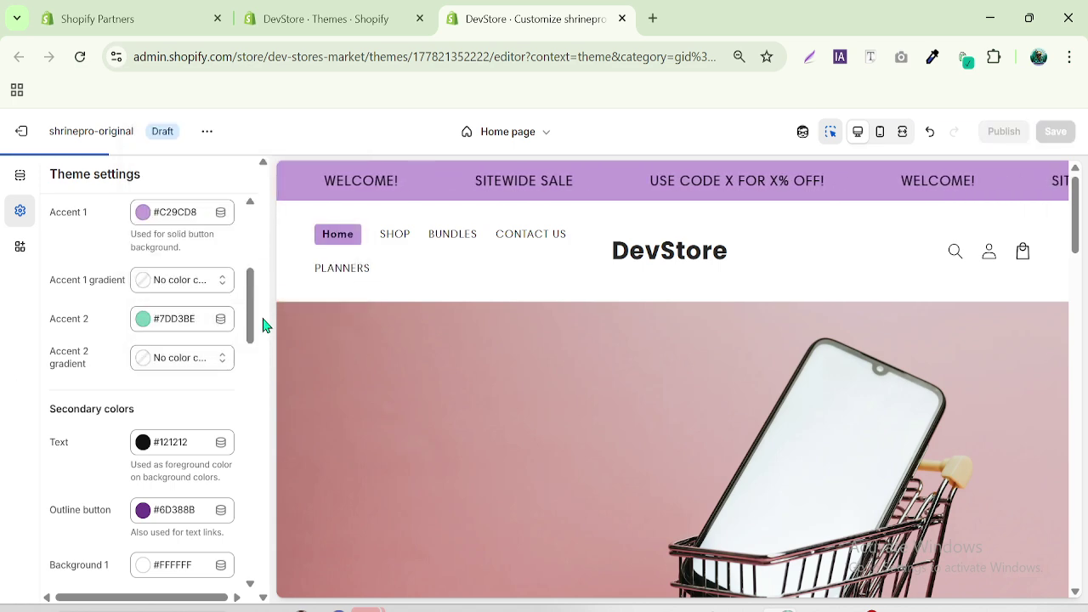
Set the Text color under Secondary colors to white, #FFFFFF
left_click_drag(255, 315, 255, 337)
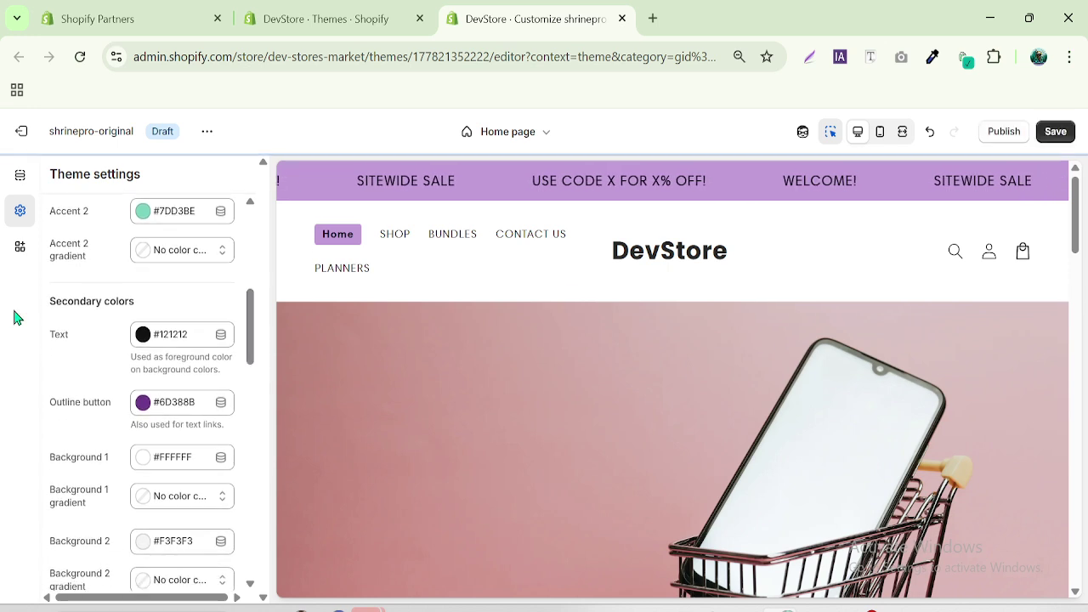
left_click_drag(40, 316, 172, 307)
left_click(16, 362)
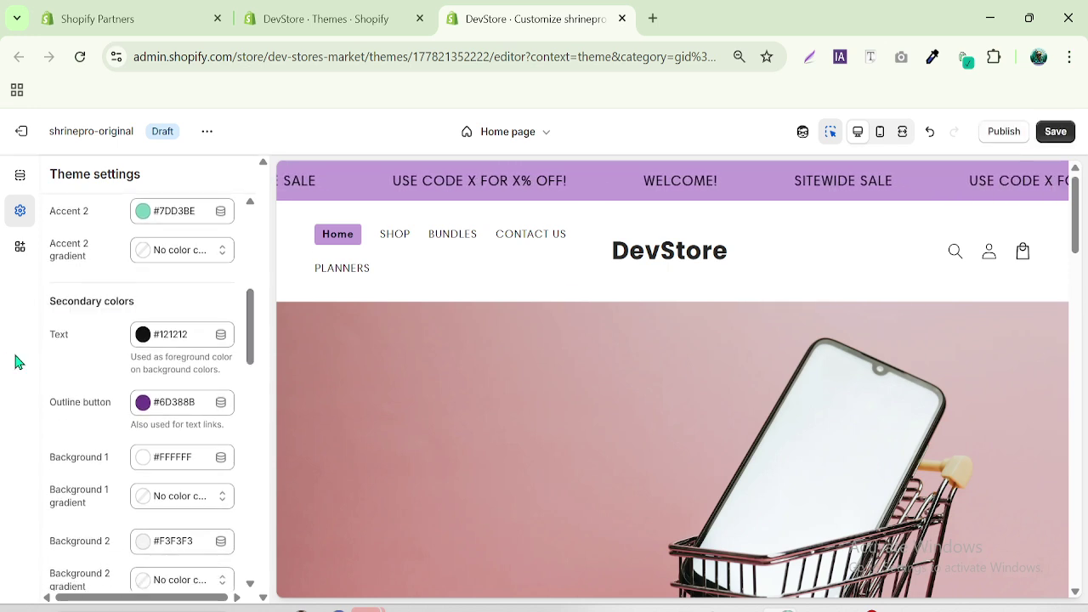
left_click(144, 335)
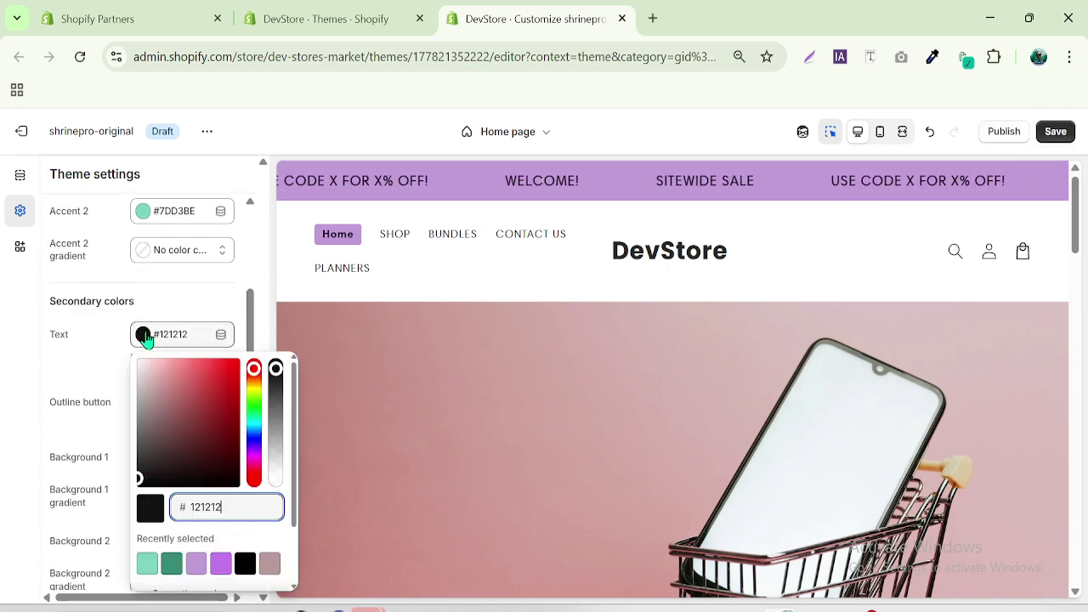
left_click_drag(161, 374, 122, 361)
left_click(121, 361)
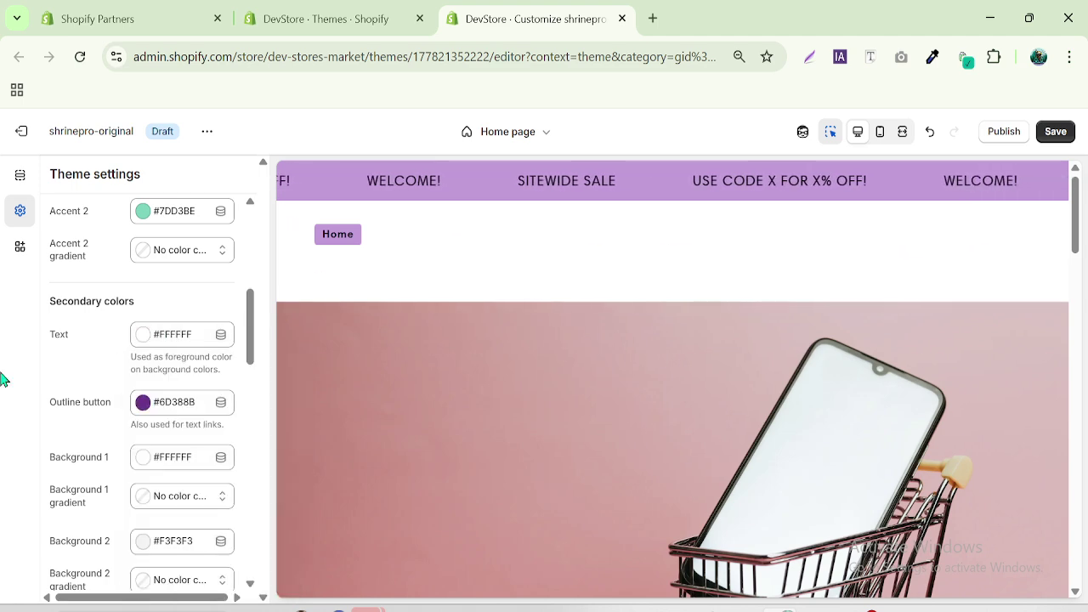
Set the Outline button color under Secondary colors to the dark red #9F2323
left_click(142, 408)
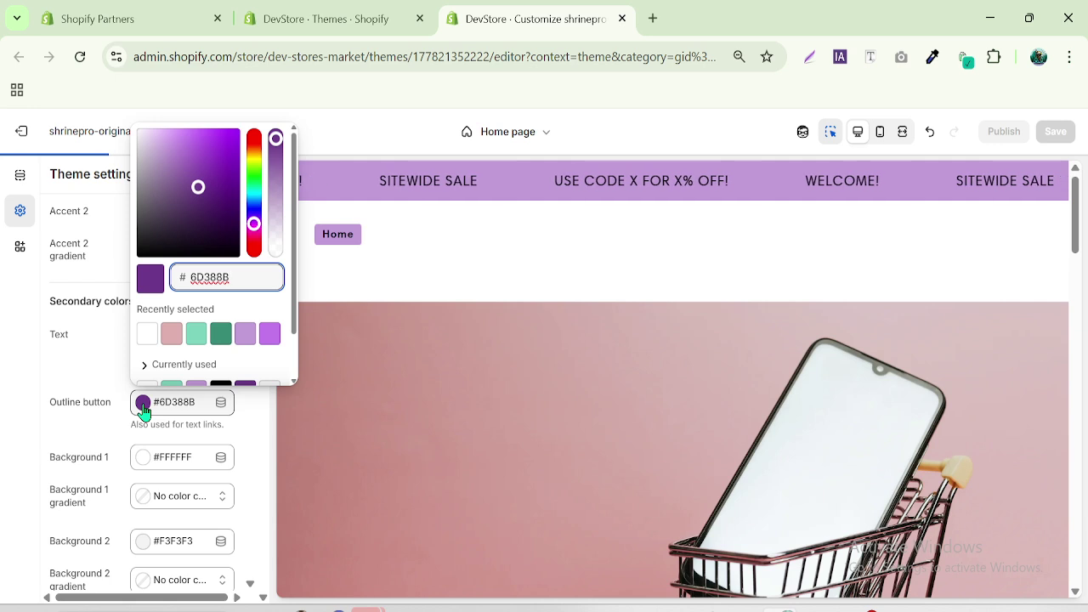
left_click(143, 411)
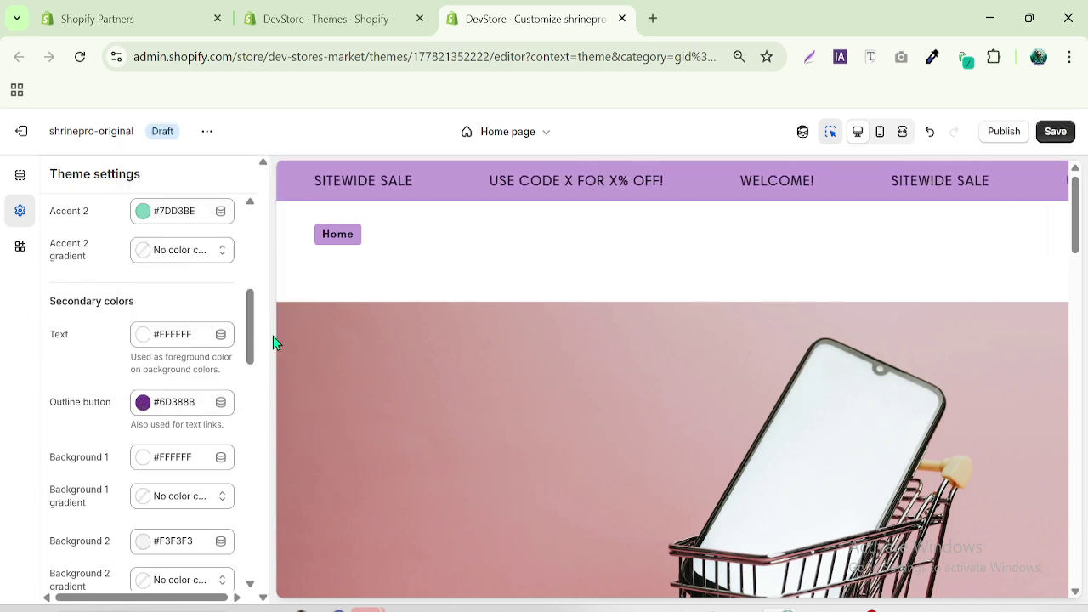
left_click(143, 408)
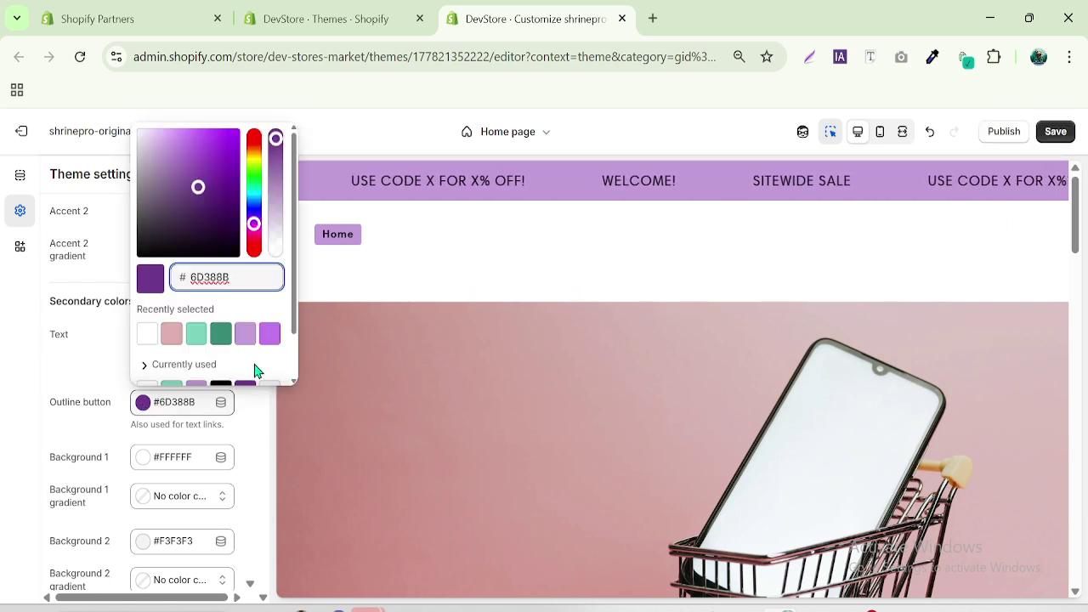
left_click(173, 337)
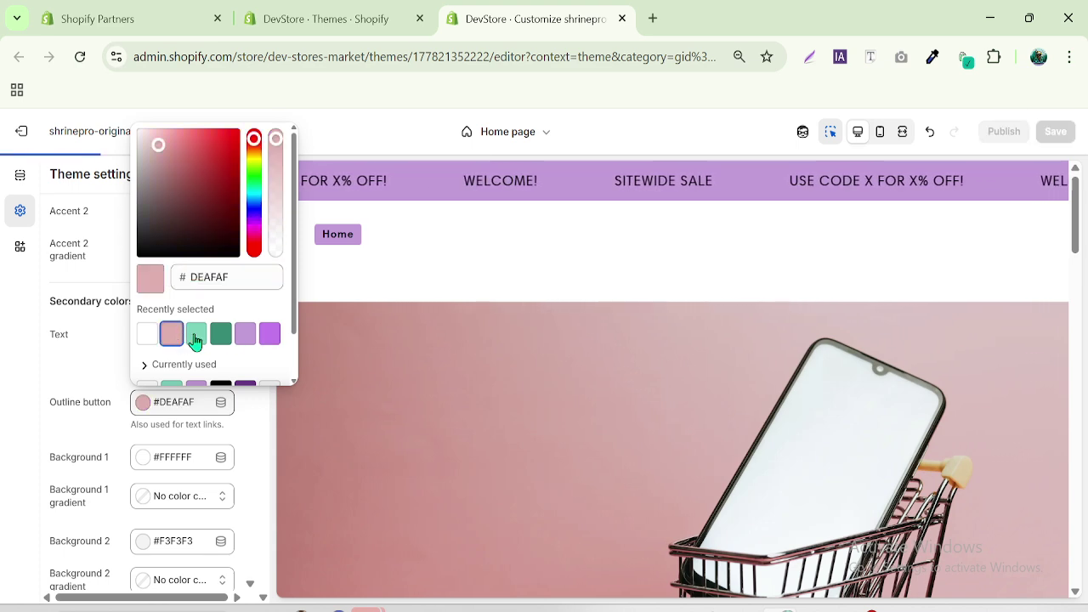
left_click(217, 177)
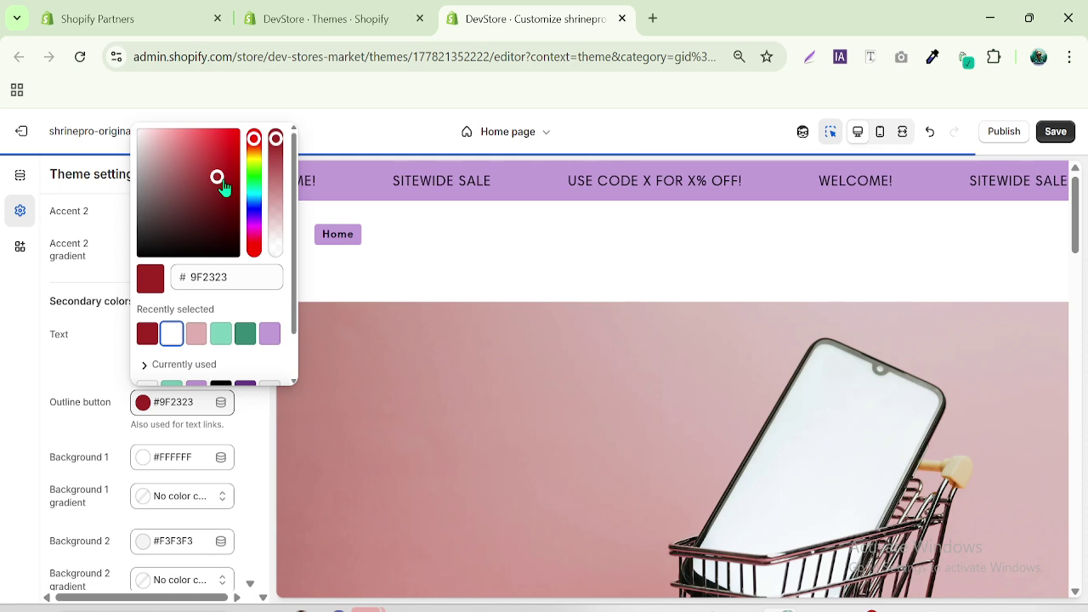
left_click(30, 381)
left_click_drag(252, 350, 250, 369)
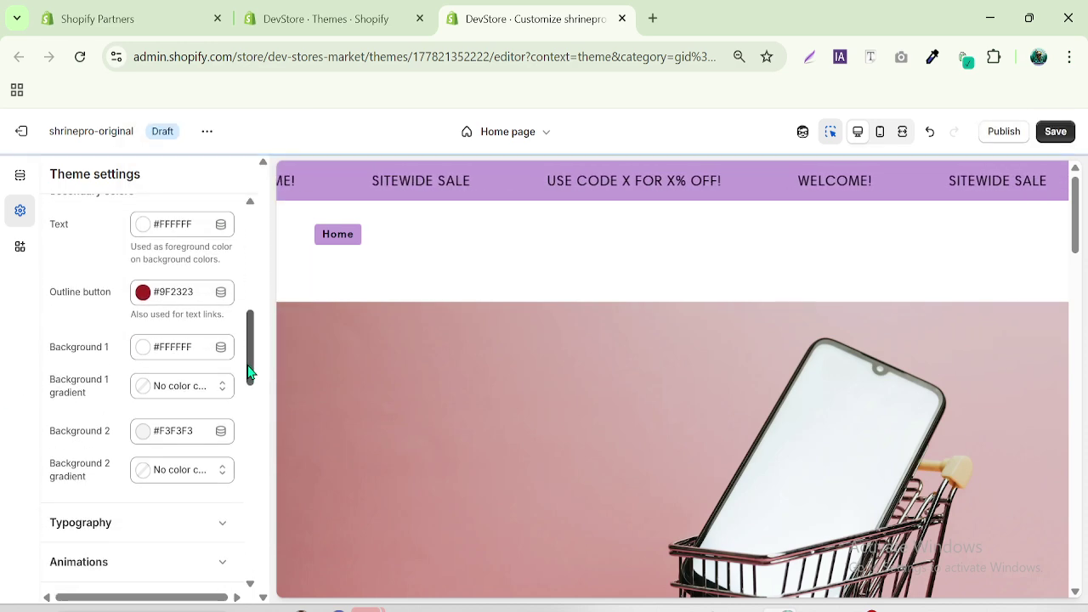
Set the Background 2 color under Secondary colors to the yellow #DEDB2A
left_click(141, 353)
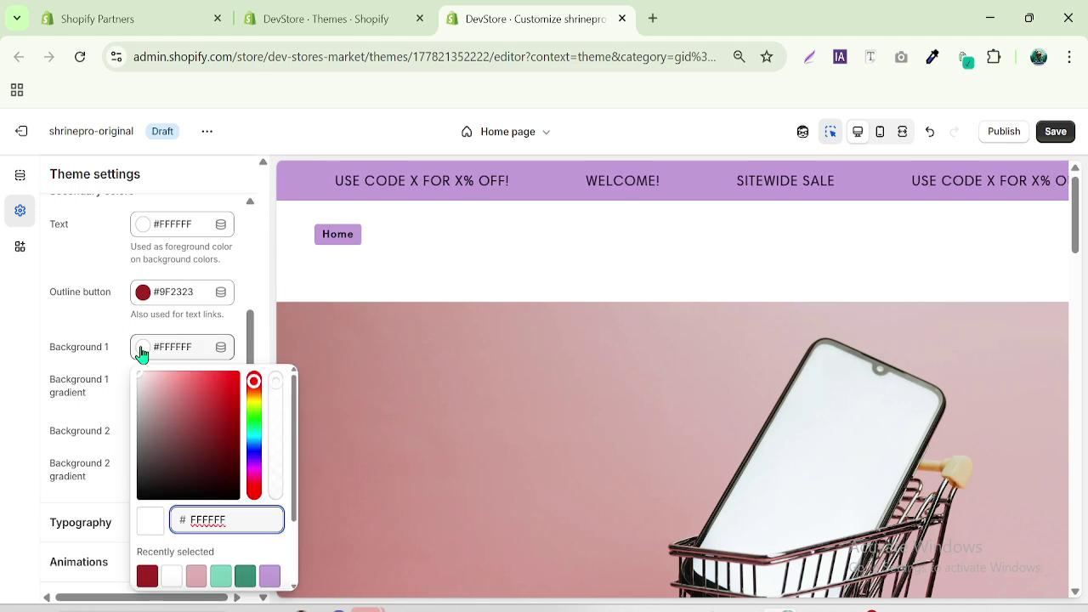
left_click(2, 338)
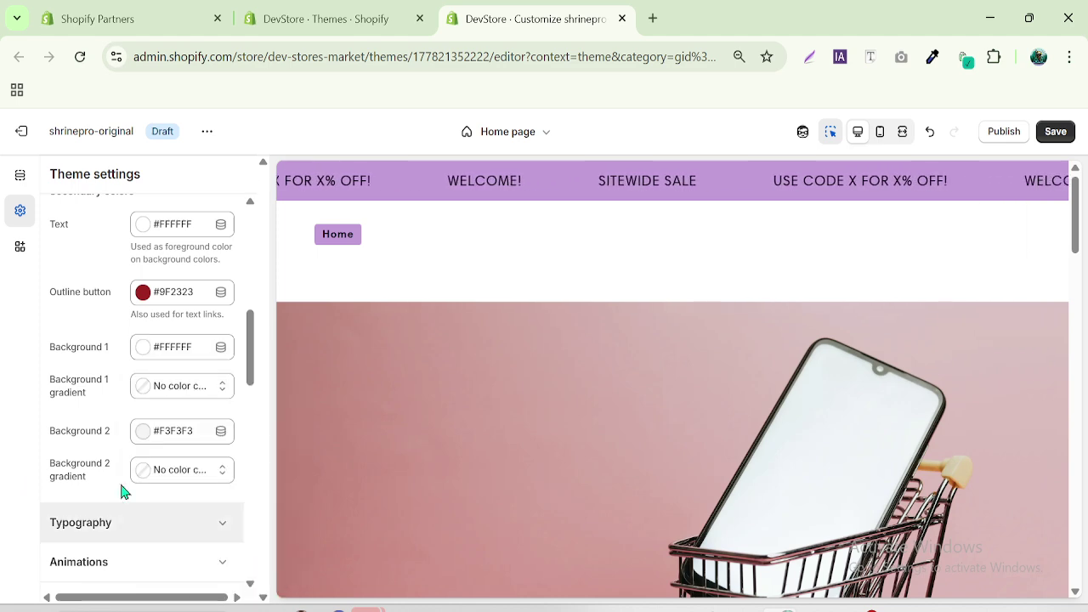
left_click(142, 433)
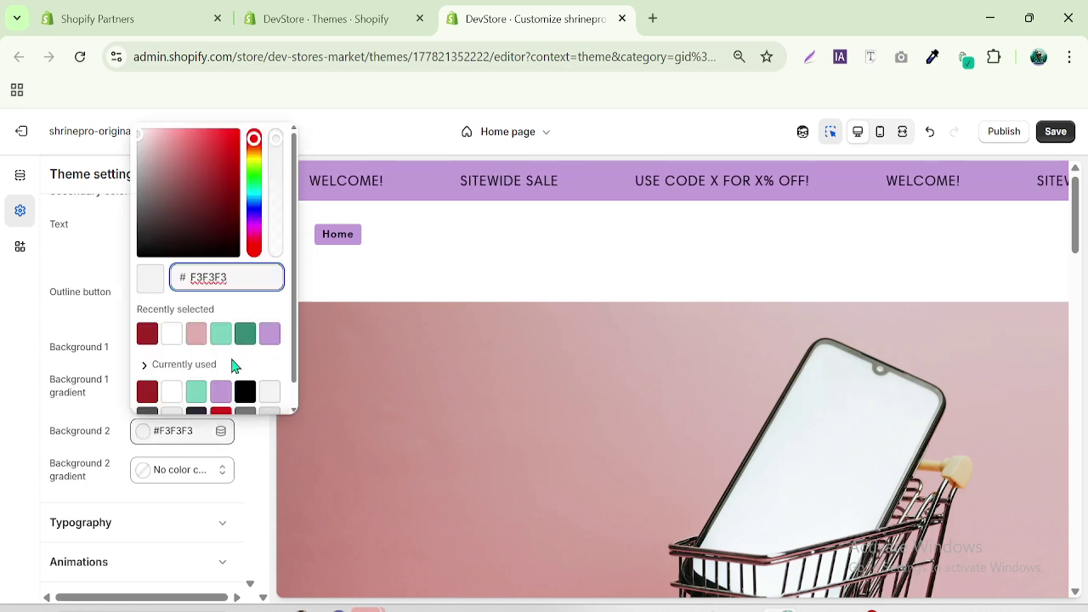
left_click_drag(259, 166, 253, 156)
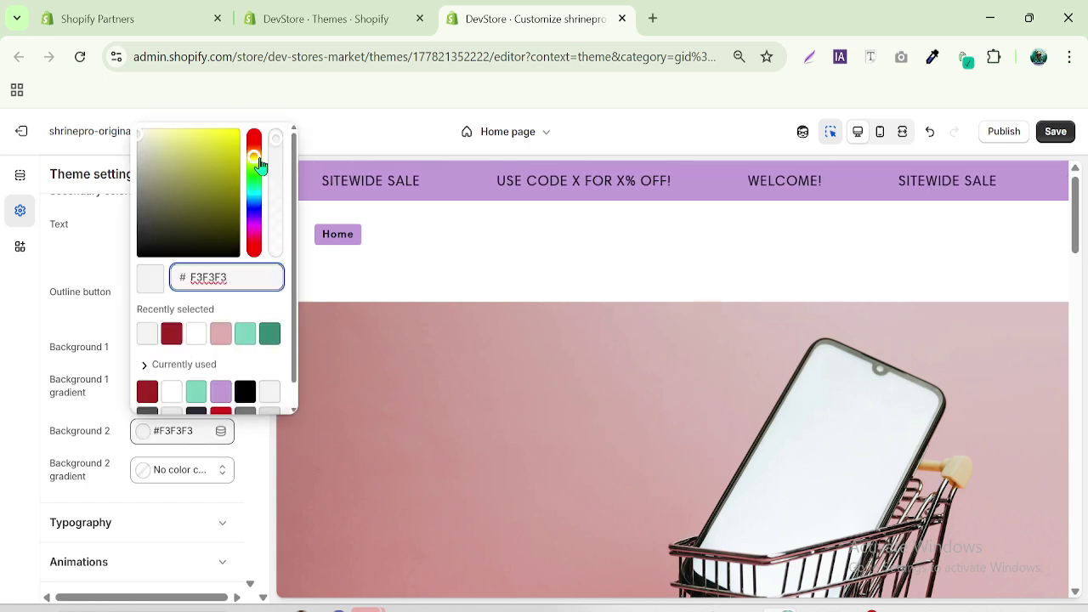
left_click(219, 147)
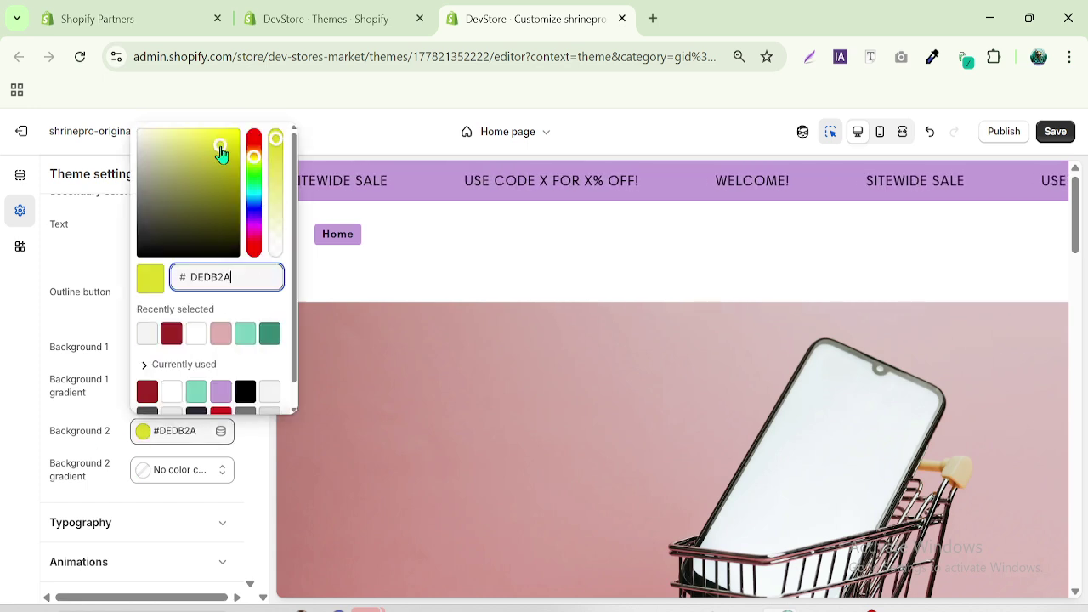
left_click(2, 433)
left_click_drag(255, 355, 260, 290)
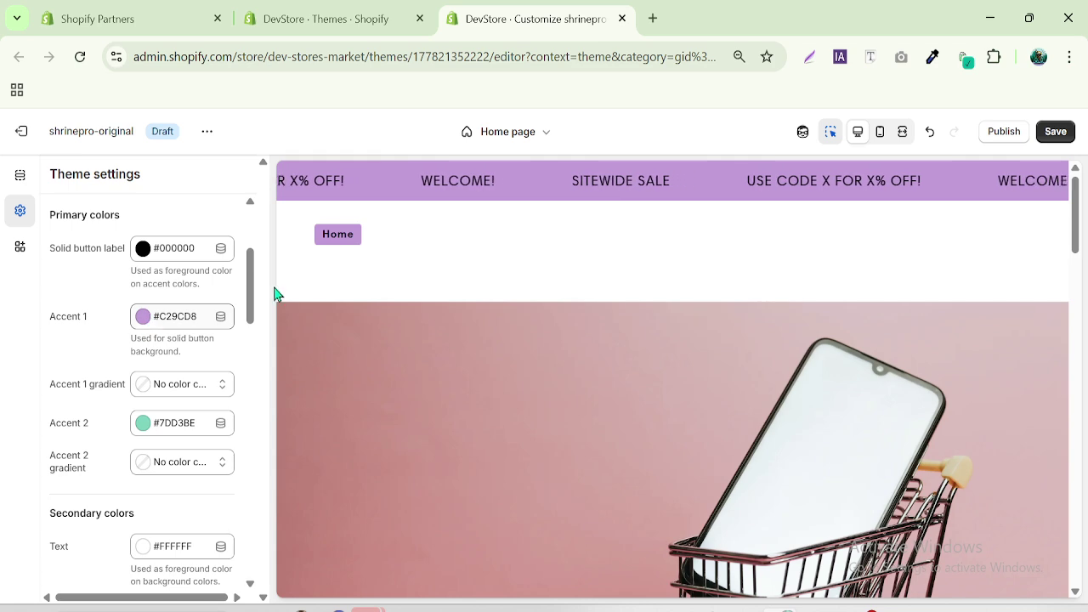
left_click_drag(246, 290, 250, 366)
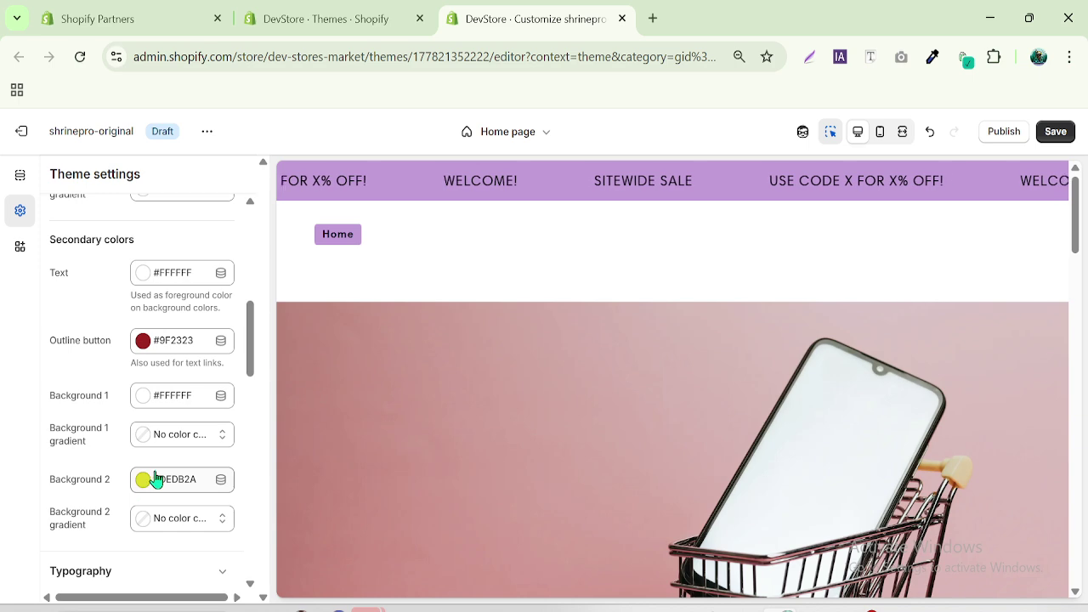
left_click_drag(250, 364, 250, 240)
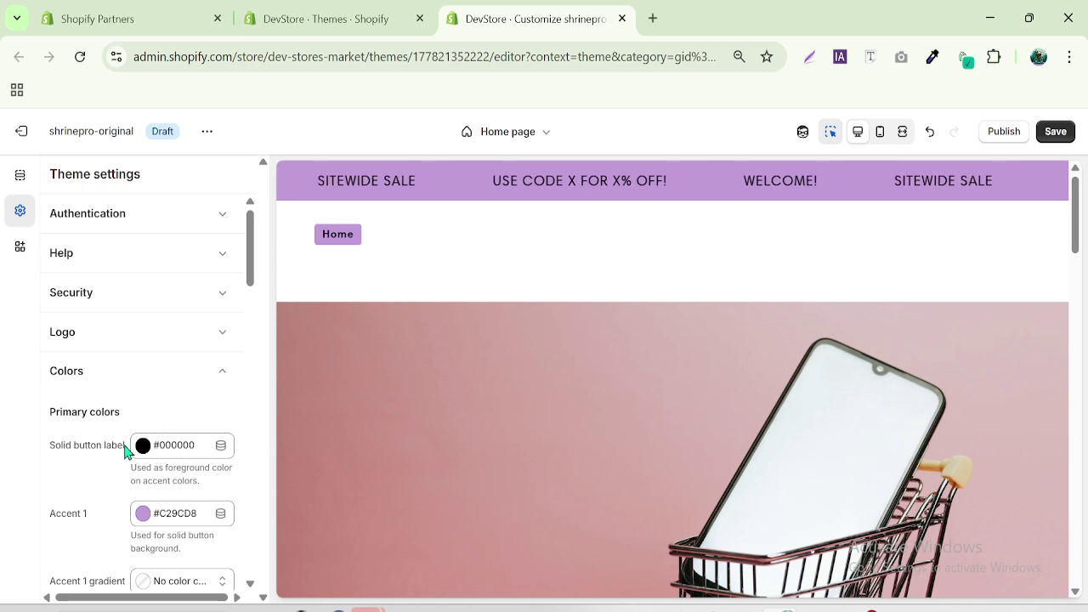
Set the color scheme of the Horizontal Ticker section on the home page to Accent 2
left_click(22, 178)
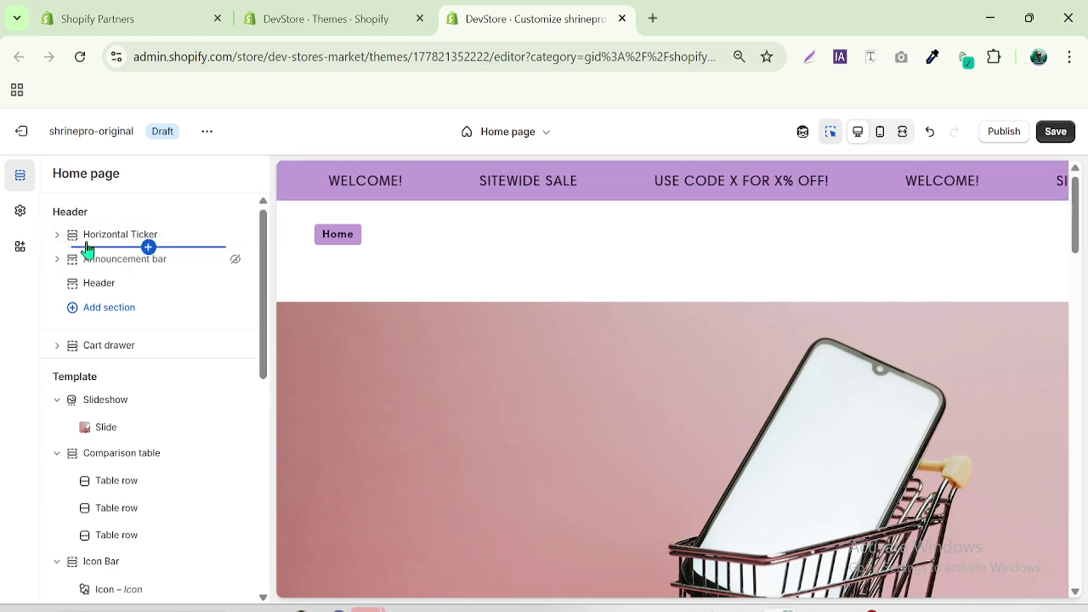
left_click(116, 242)
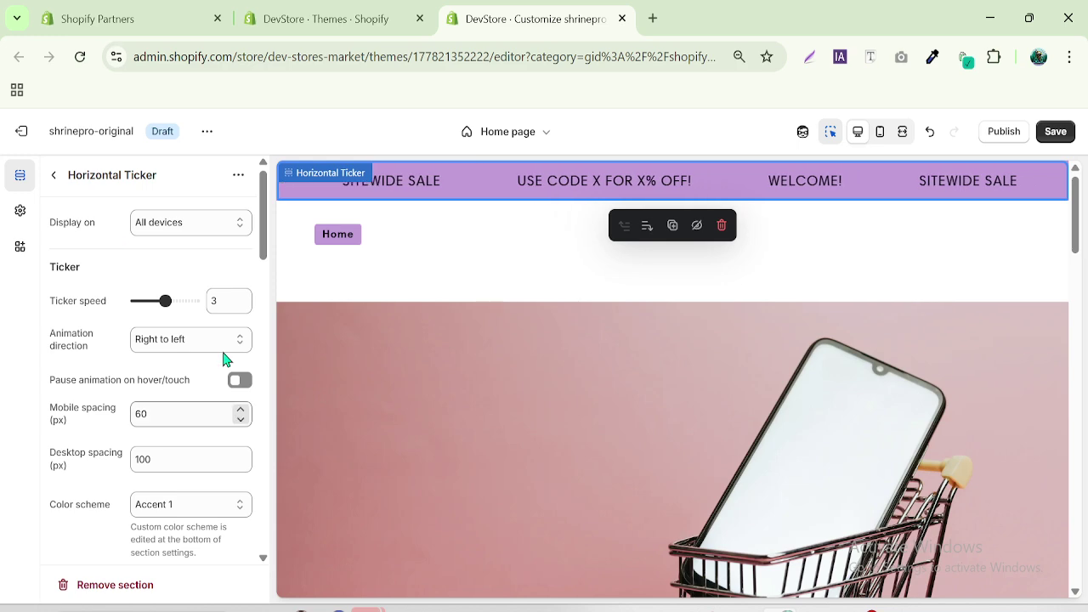
left_click_drag(261, 228, 280, 126)
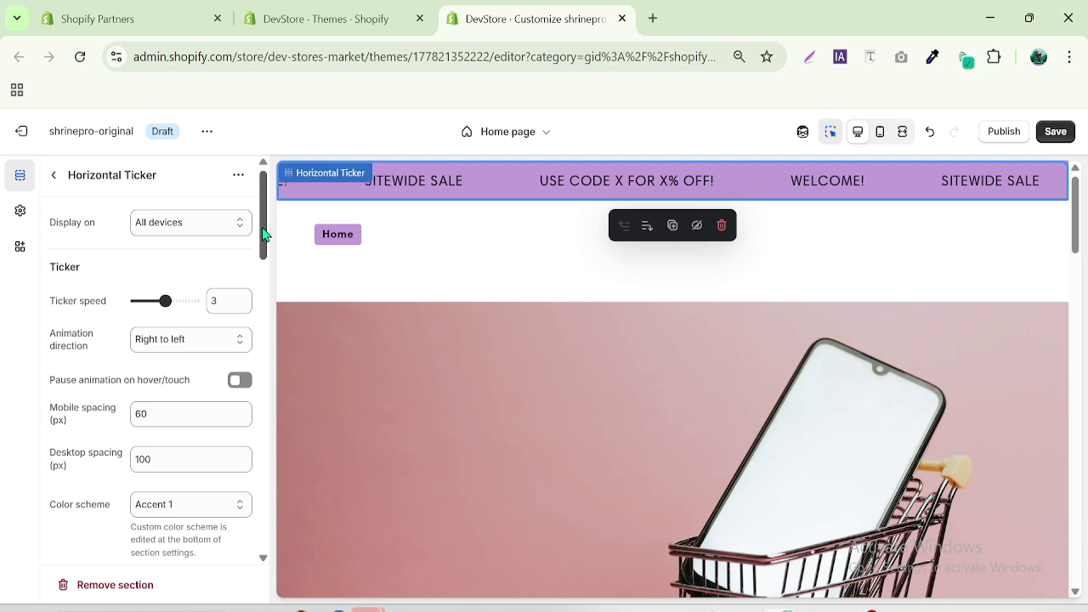
scroll(262, 279, "down", 2)
left_click(215, 344)
left_click(201, 370)
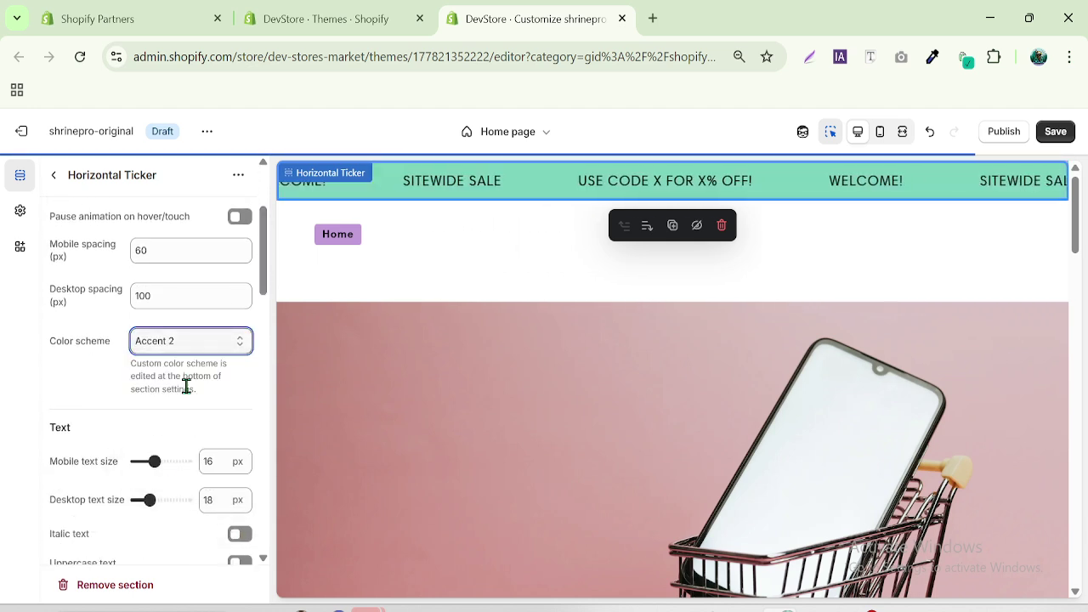
Set the Solid button label color under Primary colors to the near-white #F8F8F8
left_click(20, 209)
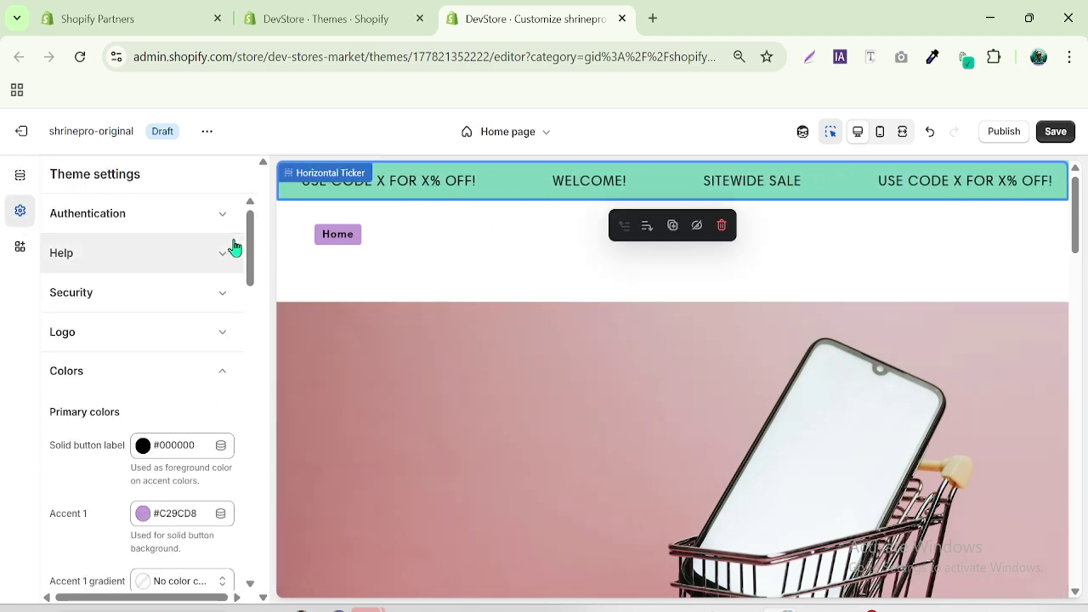
left_click_drag(250, 251, 244, 299)
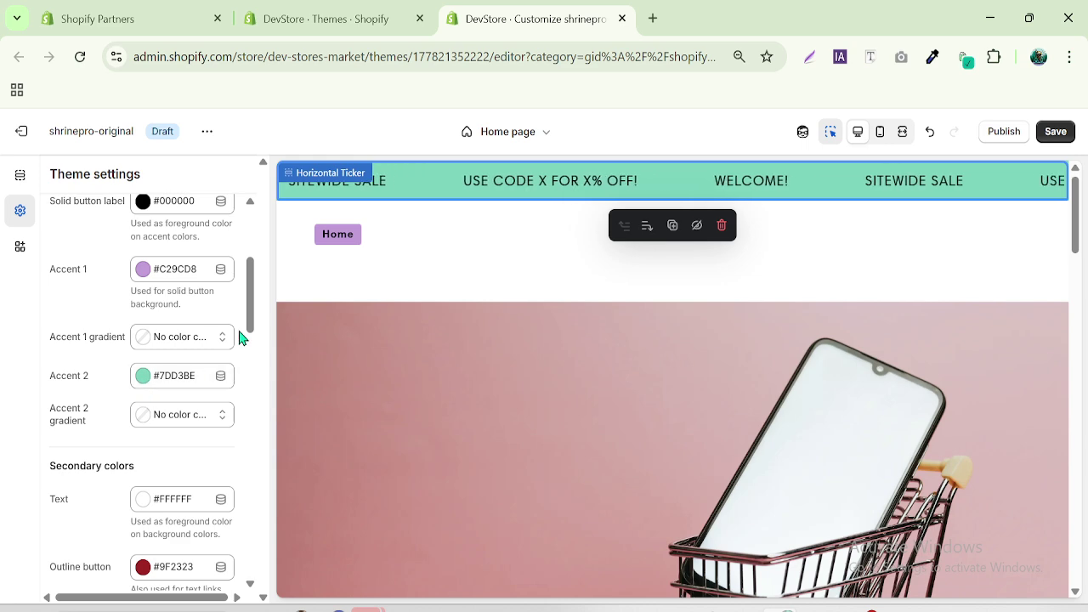
left_click_drag(250, 327, 254, 316)
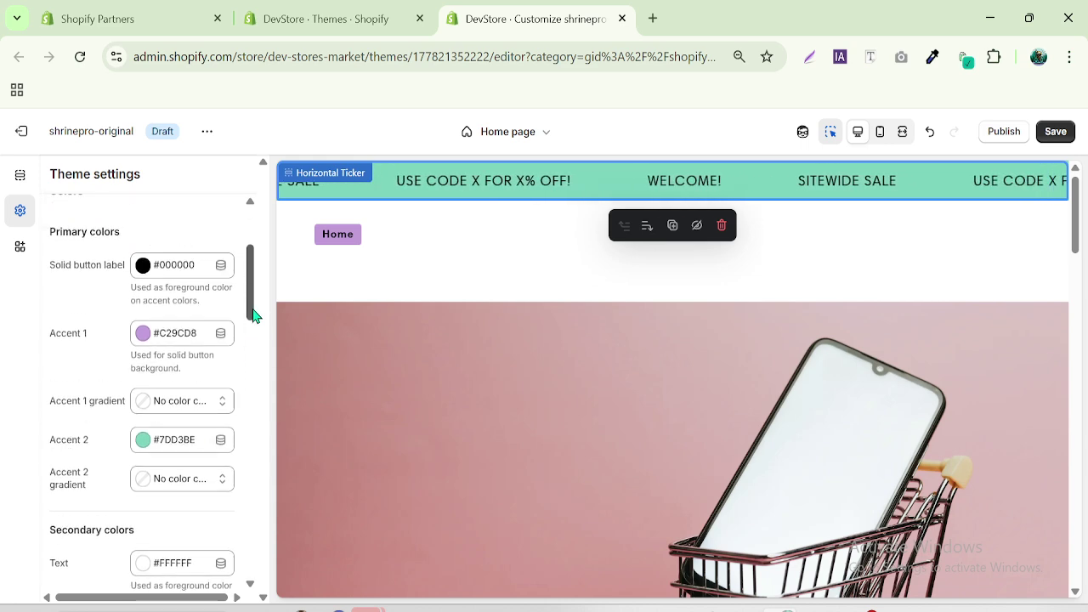
left_click(142, 267)
left_click_drag(161, 313, 135, 293)
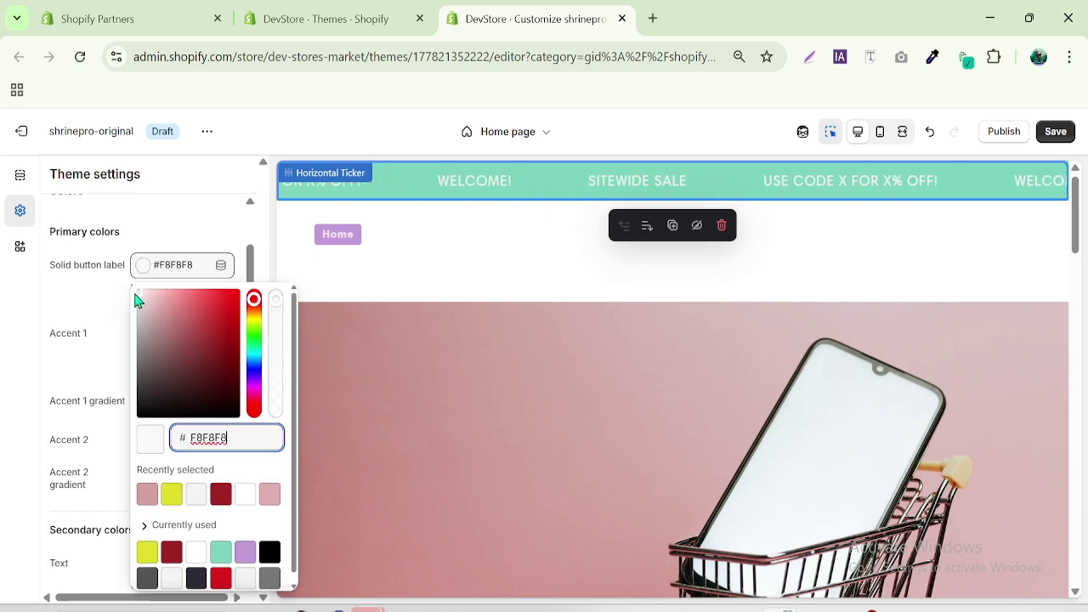
left_click(2, 294)
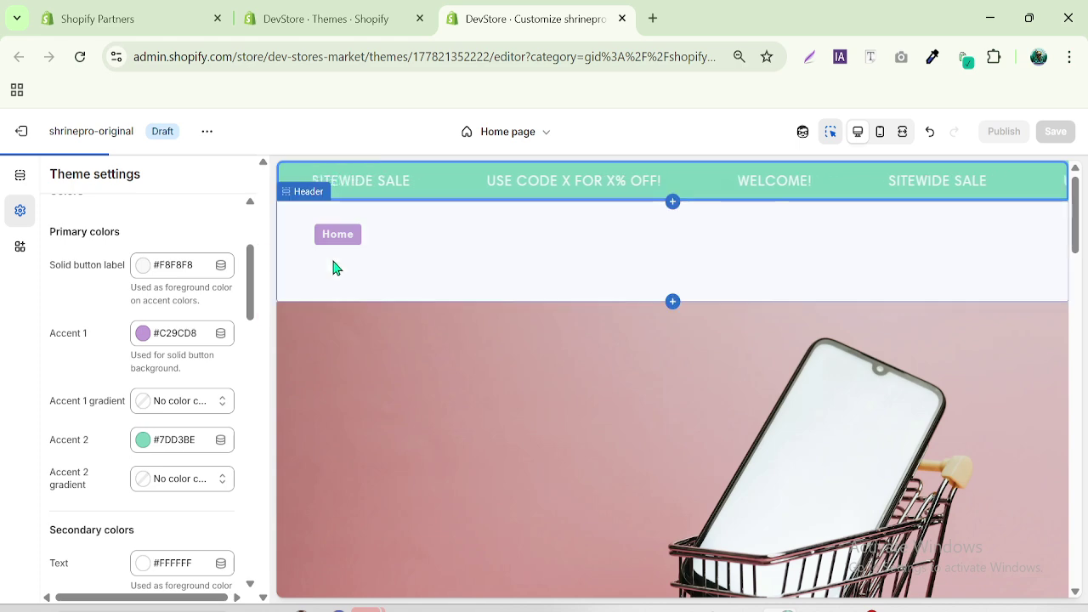
Check the theme's background colors and set the Header section's color scheme to Accent 1
left_click(22, 177)
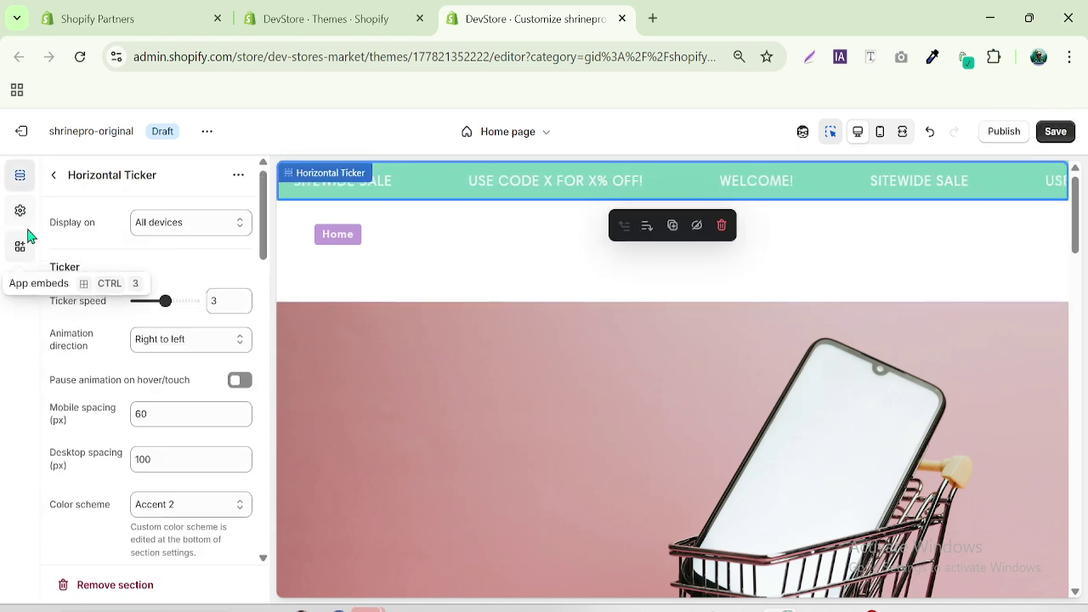
left_click(54, 175)
left_click(56, 234)
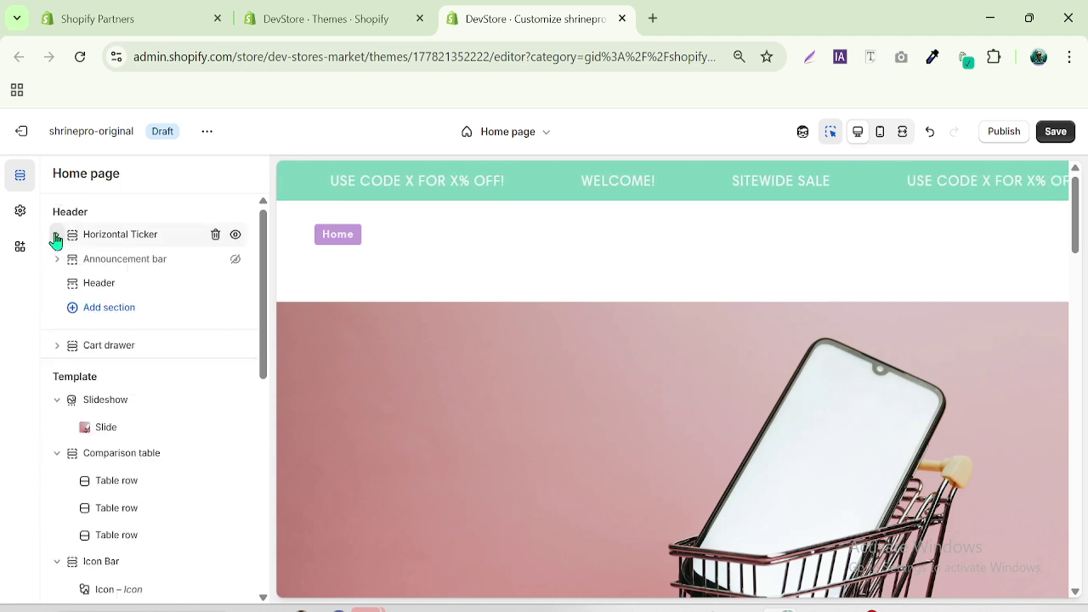
left_click(111, 289)
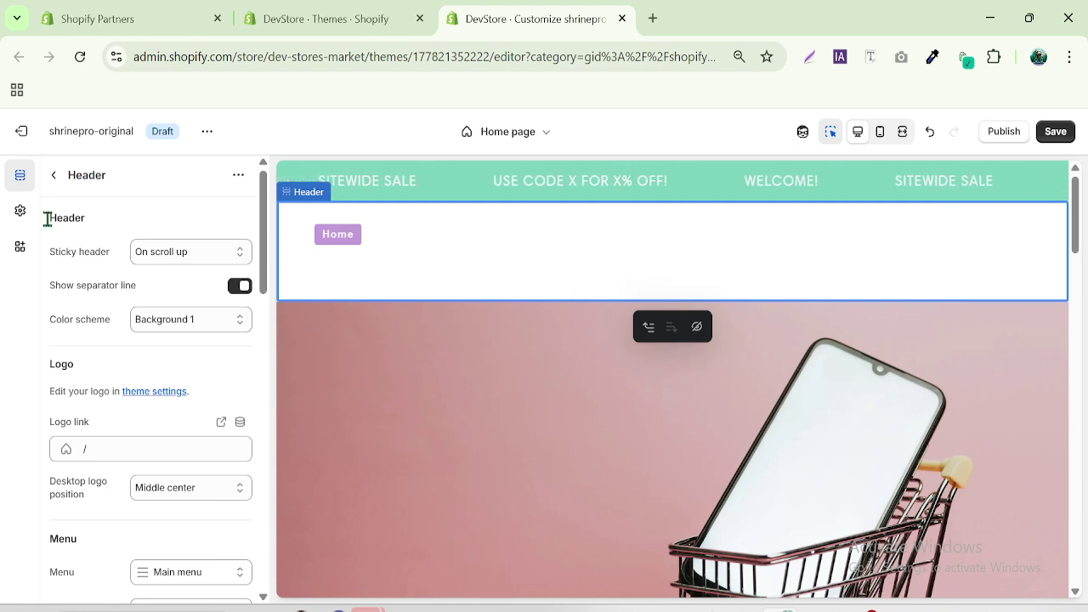
left_click(23, 214)
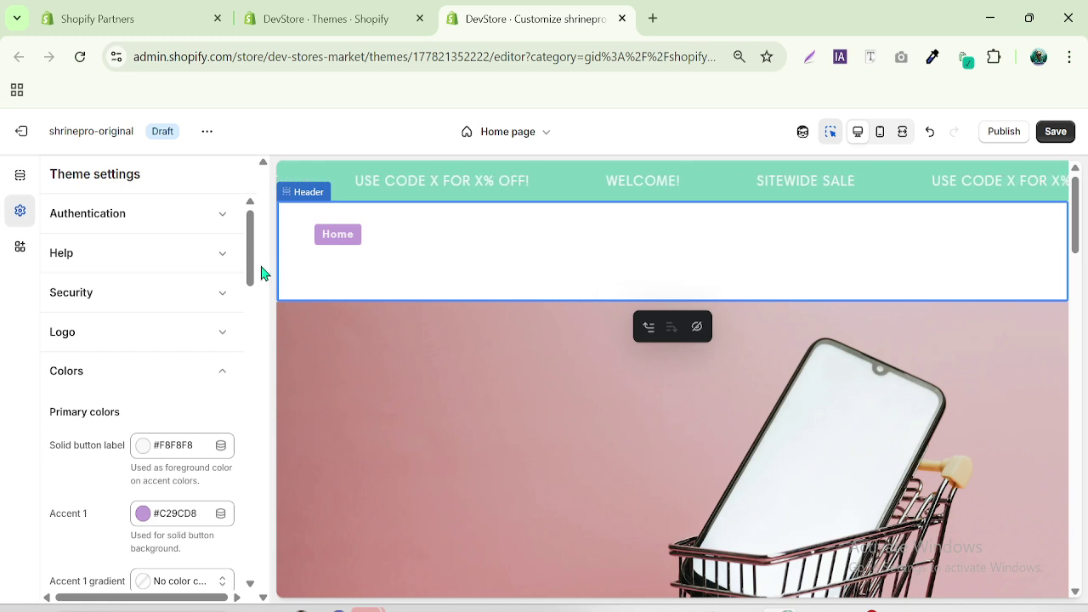
left_click_drag(255, 266, 247, 354)
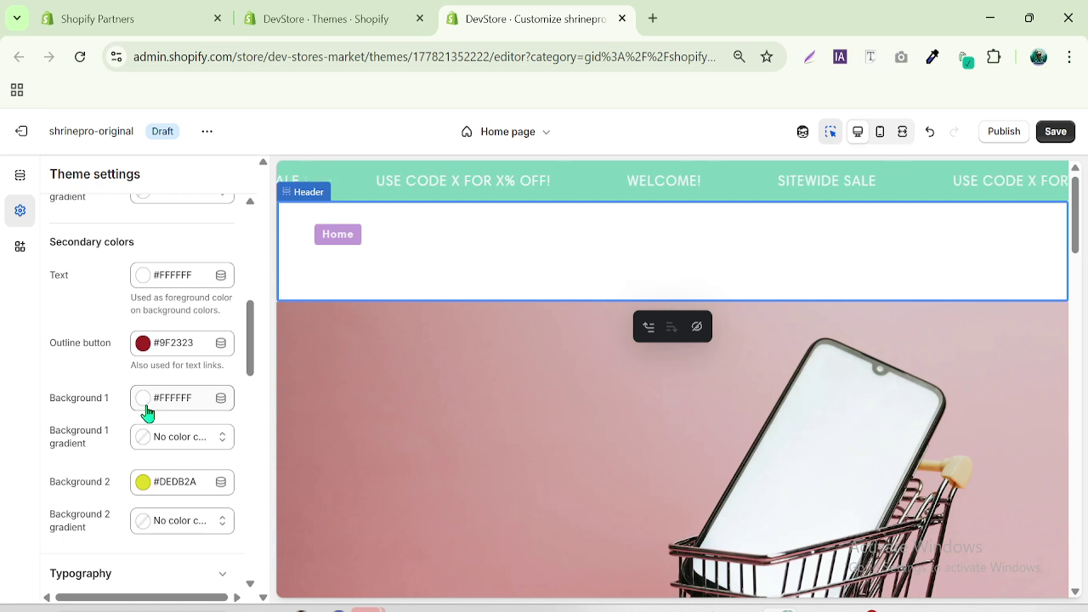
left_click_drag(260, 343, 260, 281)
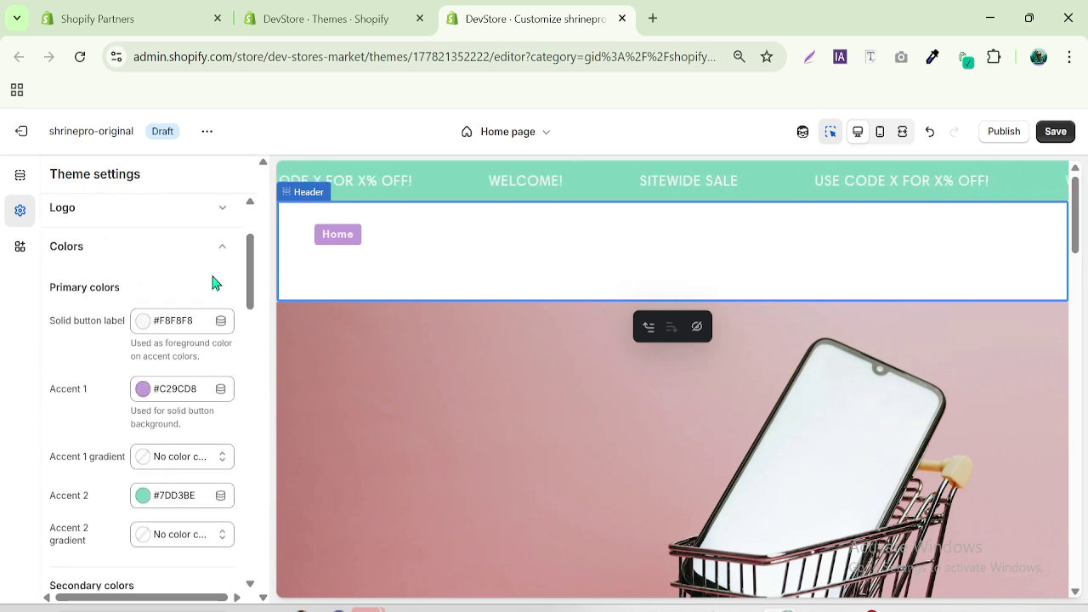
left_click(25, 176)
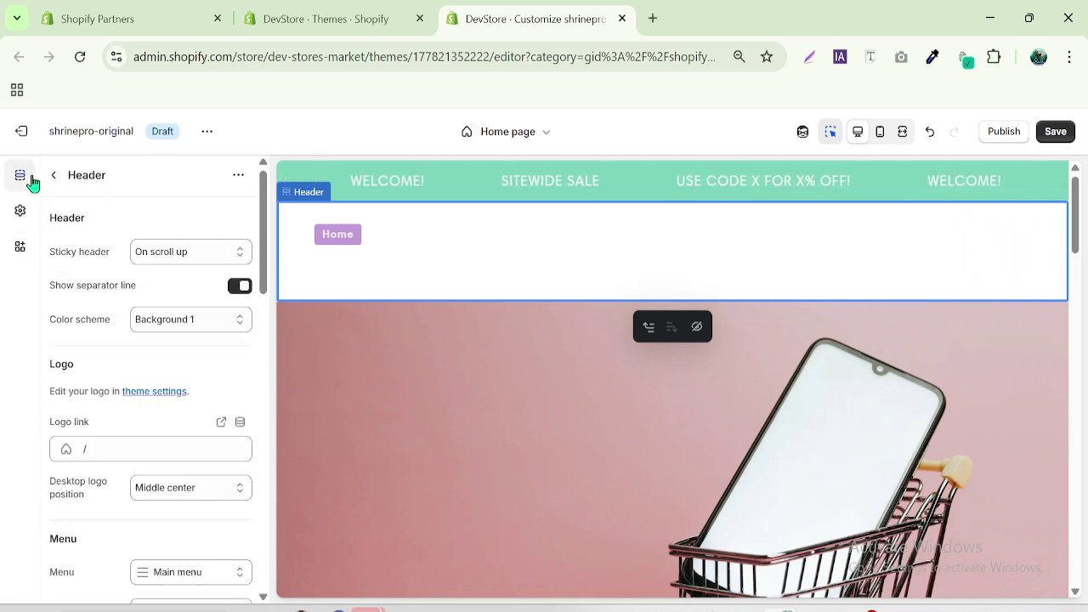
left_click(186, 321)
left_click(177, 344)
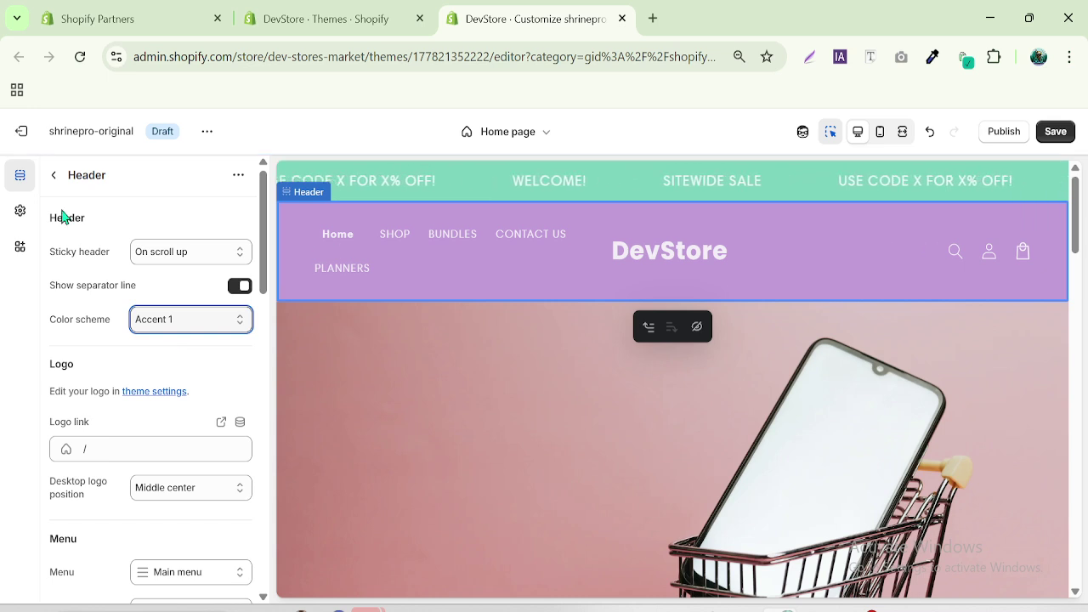
Set the Solid button label color in the theme's Primary colors to black, #000000
left_click(20, 210)
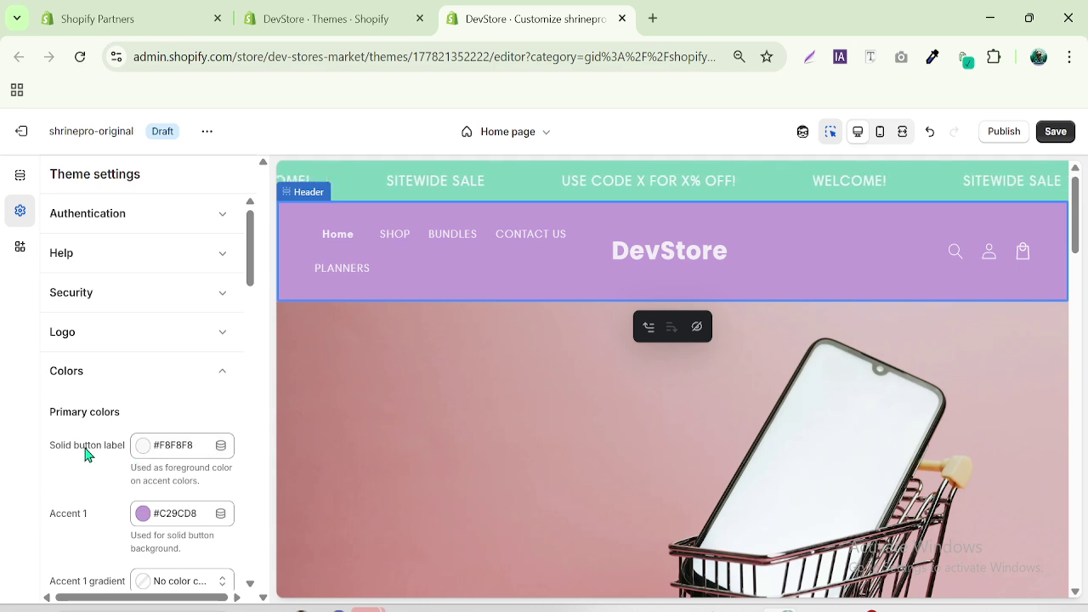
left_click(142, 444)
left_click_drag(146, 224, 127, 285)
left_click(4, 389)
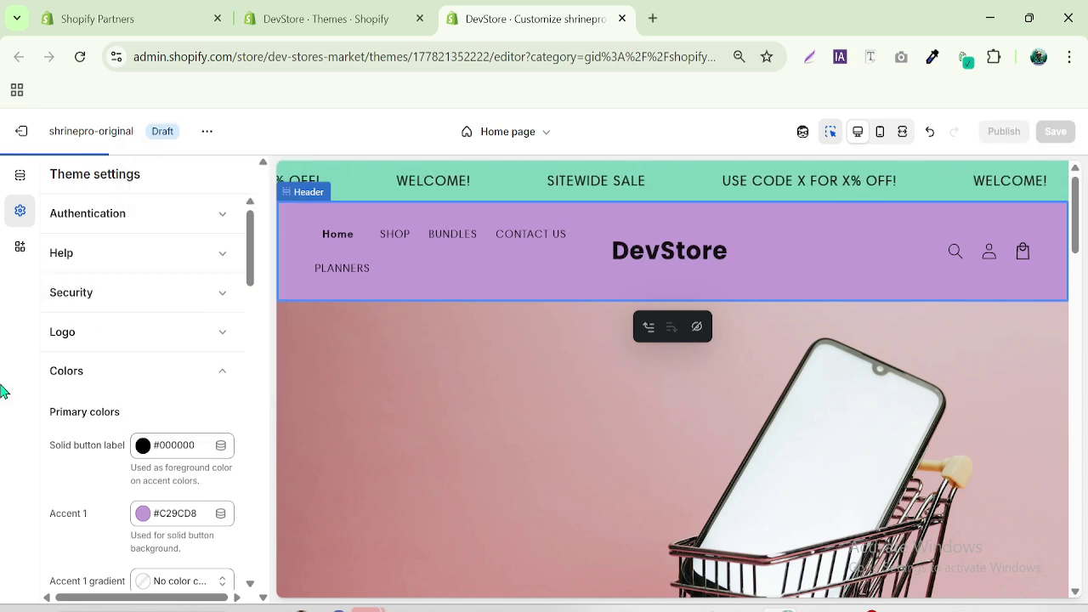
Set the image overlay opacity of the slide in the home page's Slideshow section to 20%
left_click(30, 184)
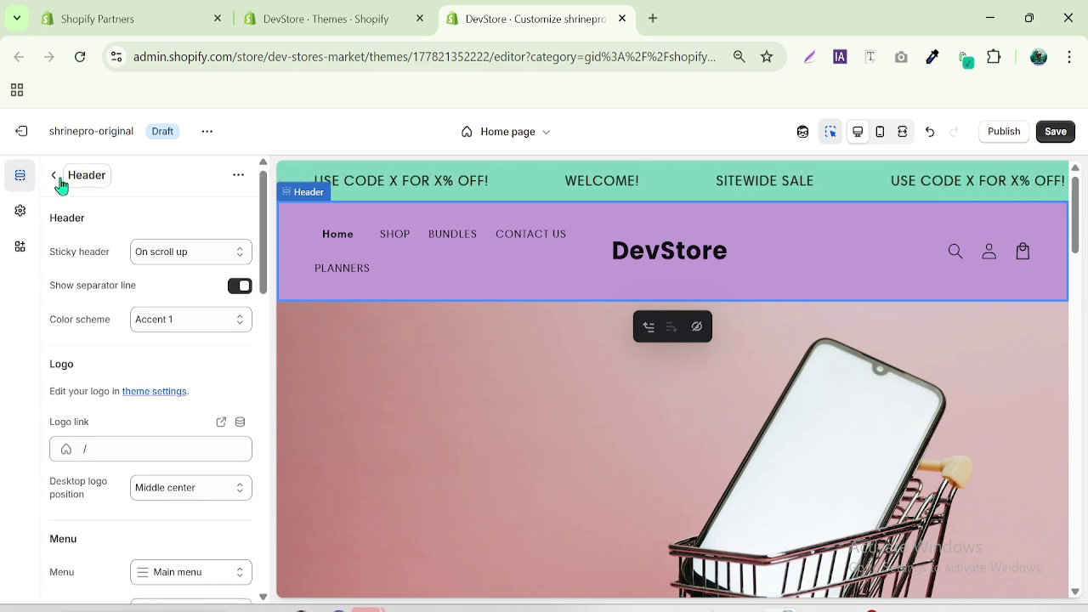
left_click(54, 175)
left_click_drag(1078, 246, 1081, 270)
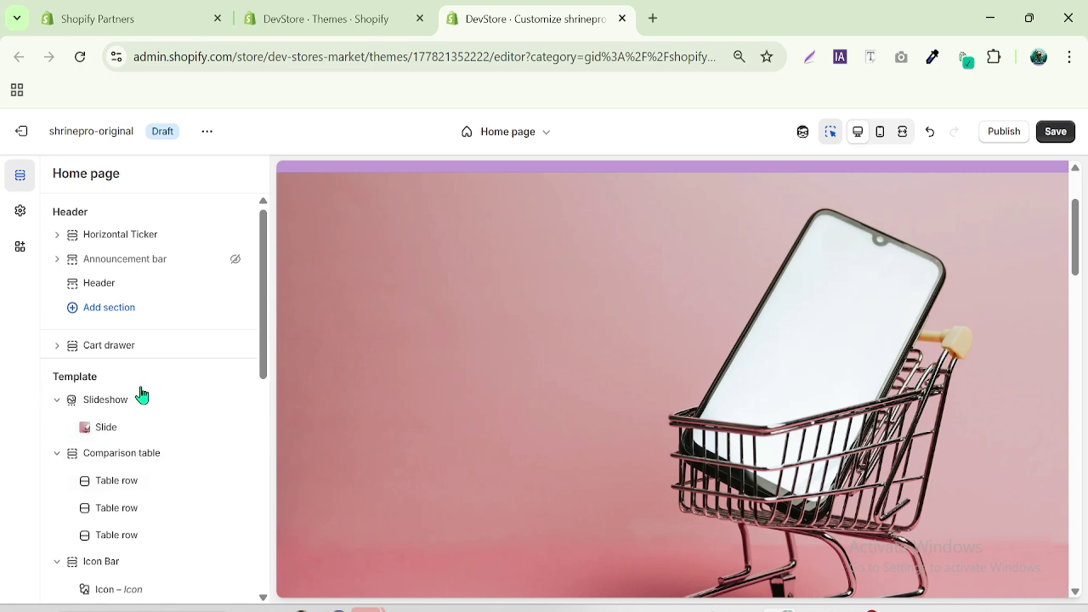
left_click_drag(1082, 252, 1077, 204)
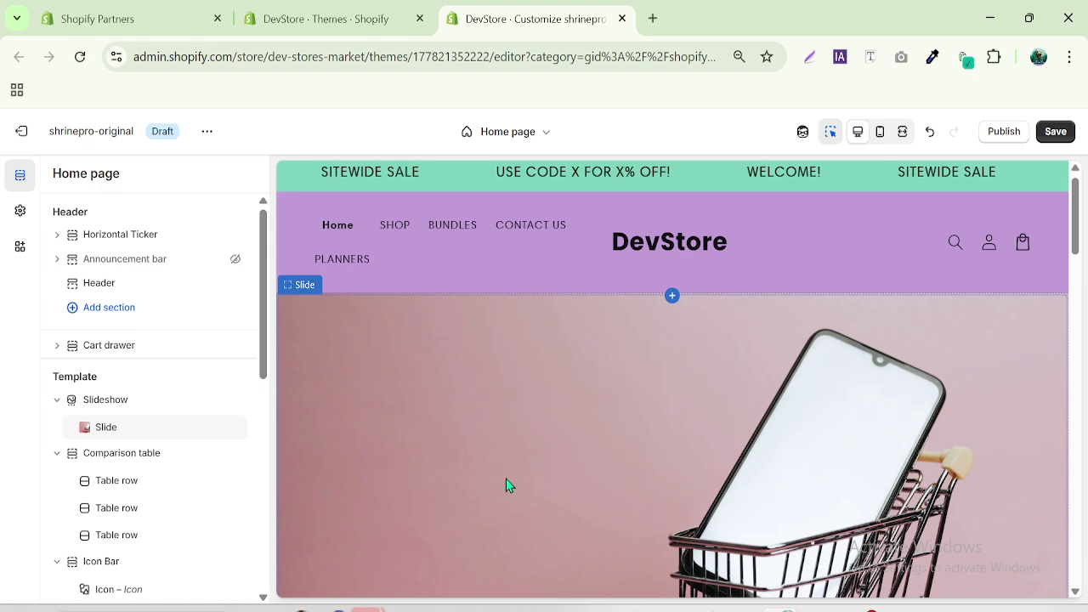
left_click(56, 400)
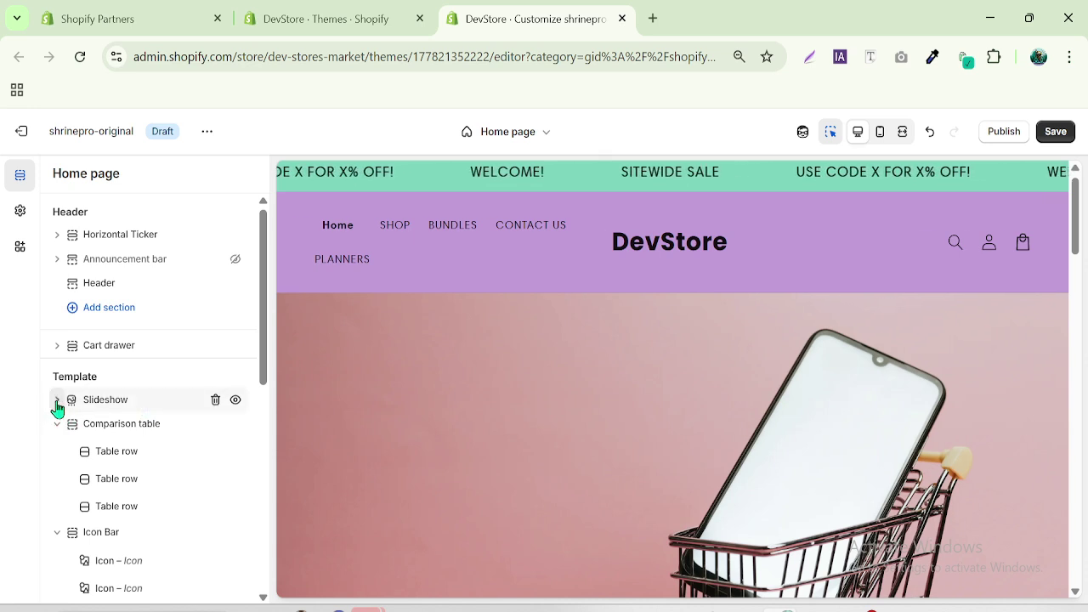
left_click(57, 400)
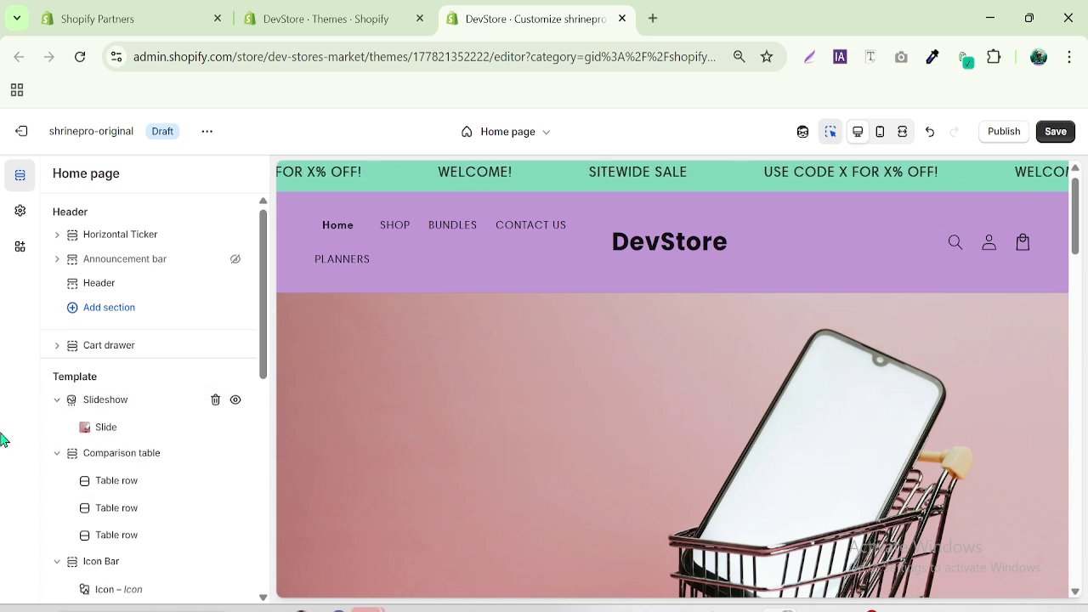
left_click(115, 430)
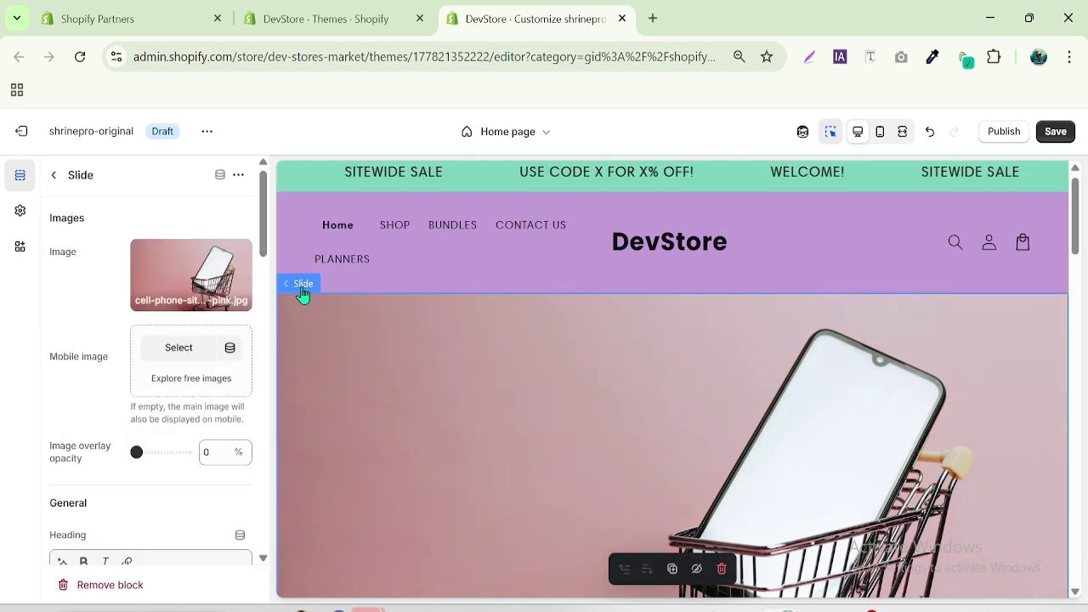
scroll(271, 248, "down", 1)
left_click_drag(270, 249, 270, 257)
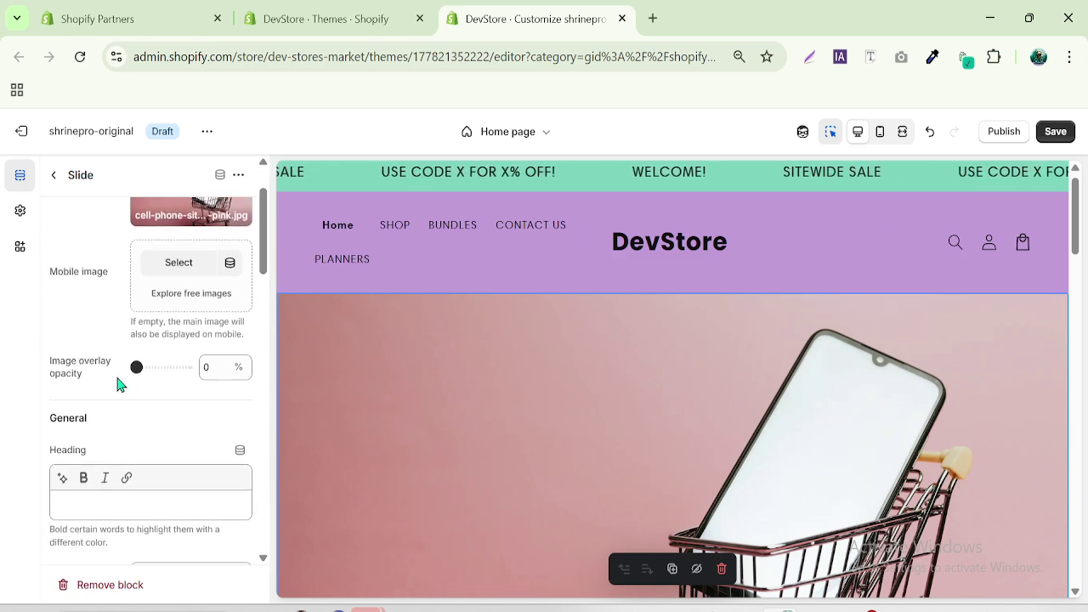
left_click_drag(136, 368, 185, 371)
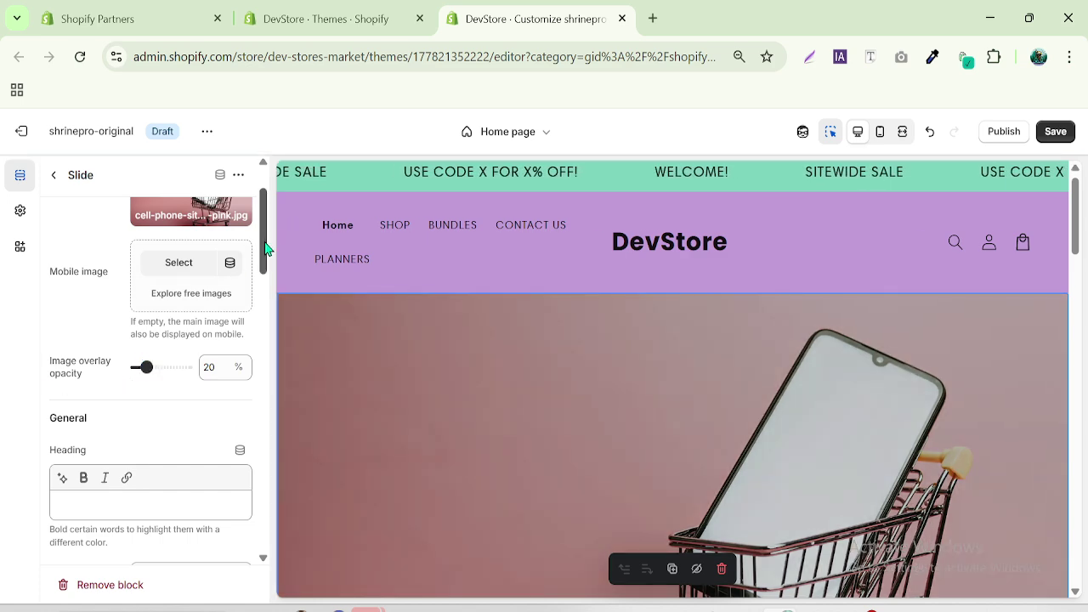
Give the slide a button labelled SHOP NOW and link it to All collections
scroll(265, 261, "down", 1)
left_click_drag(265, 260, 166, 340)
left_click(167, 340)
type("SHOP NOW")
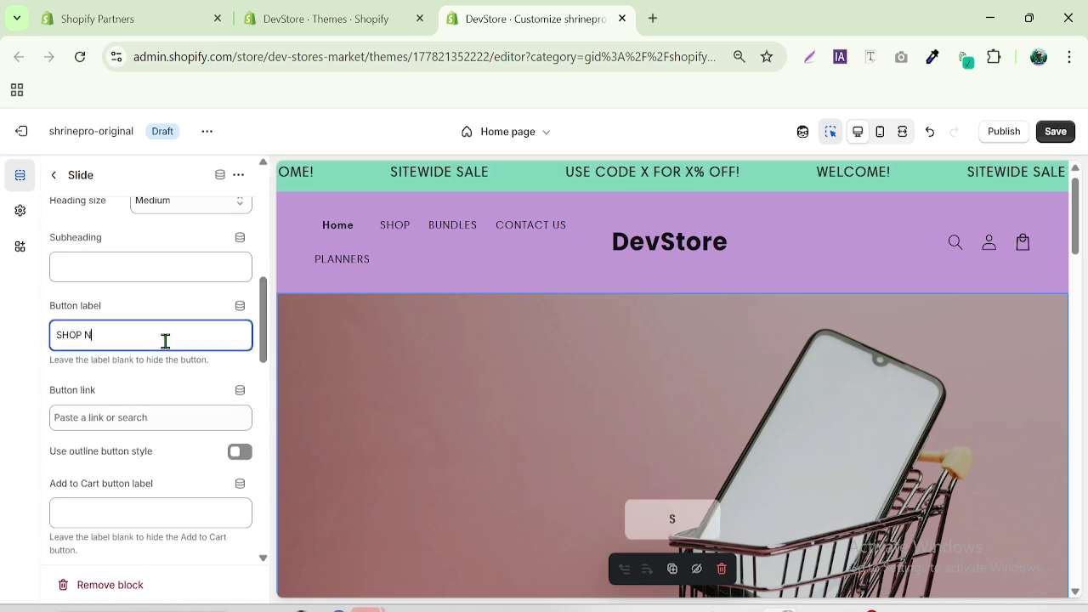
left_click(153, 419)
left_click(124, 225)
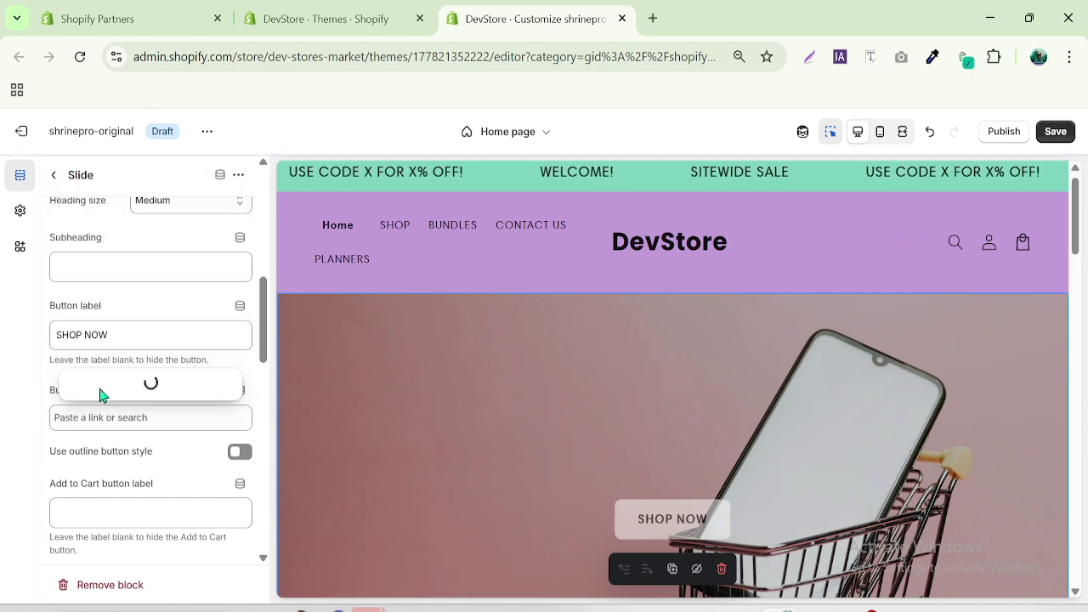
left_click(127, 223)
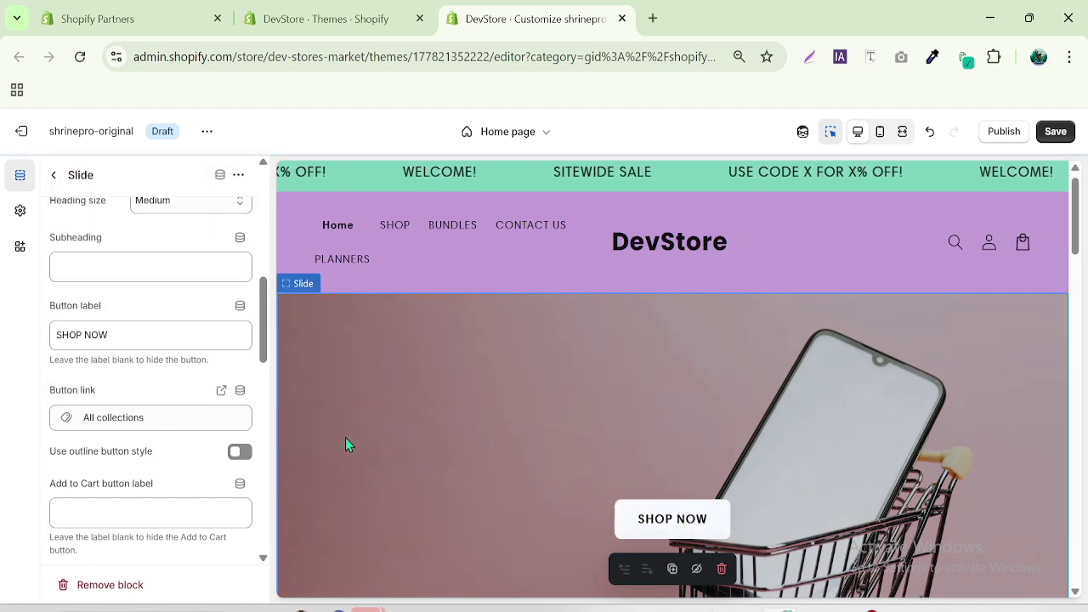
scroll(704, 287, "down", 3)
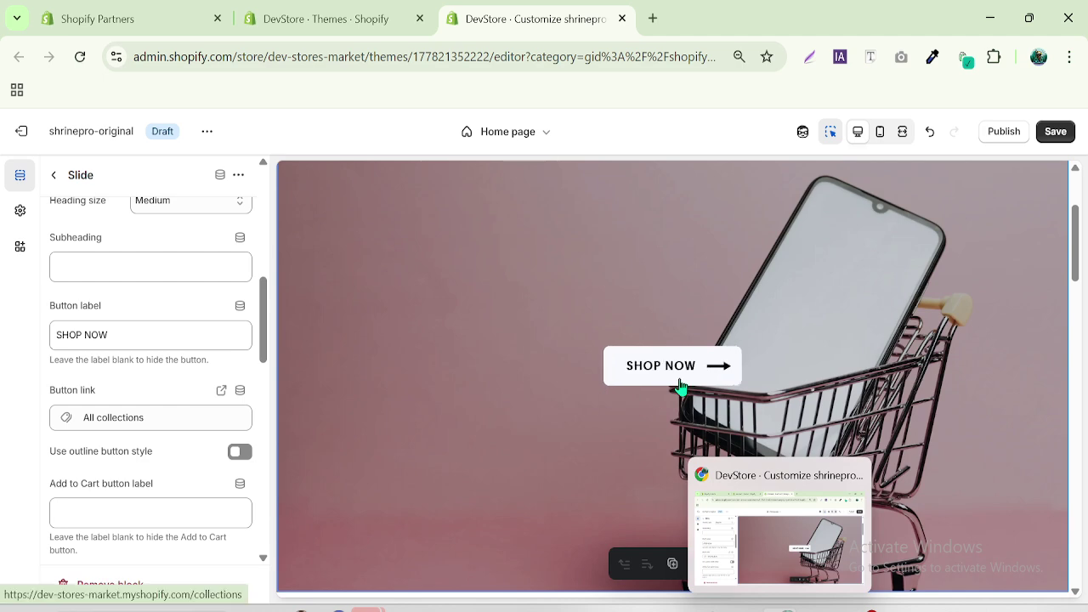
Try the Accent 1, Accent 2, Inverse and Custom color schemes on the slide and return it to Background 1
left_click_drag(264, 335, 243, 444)
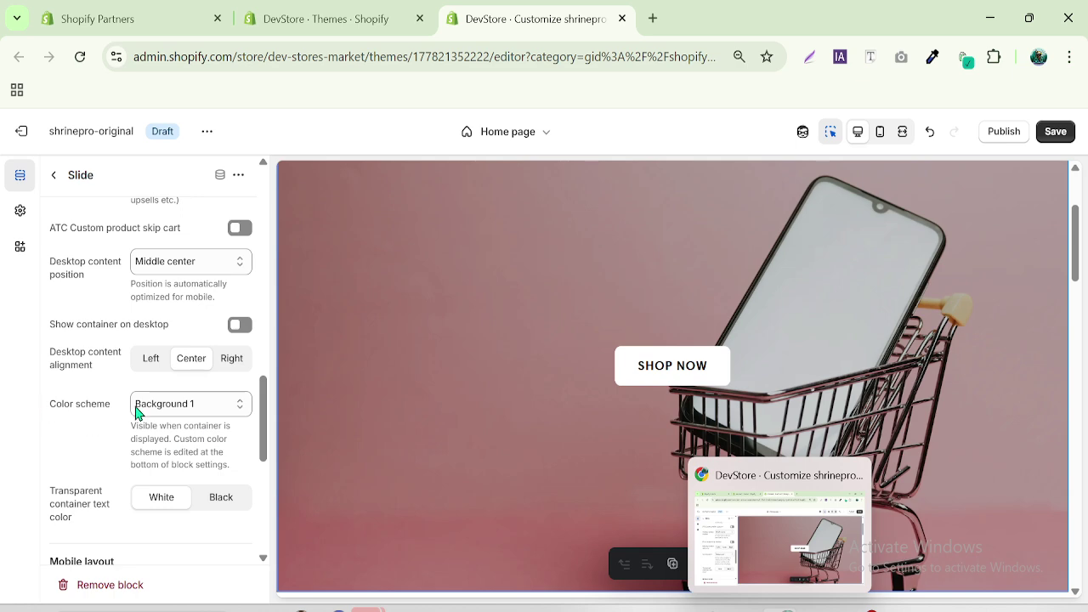
left_click(163, 406)
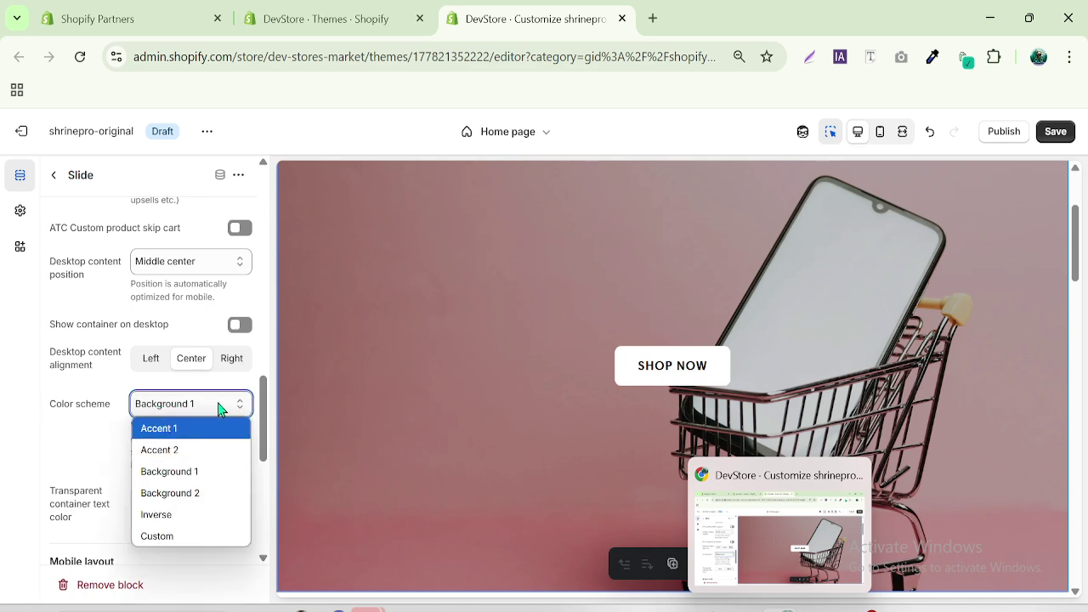
left_click(161, 429)
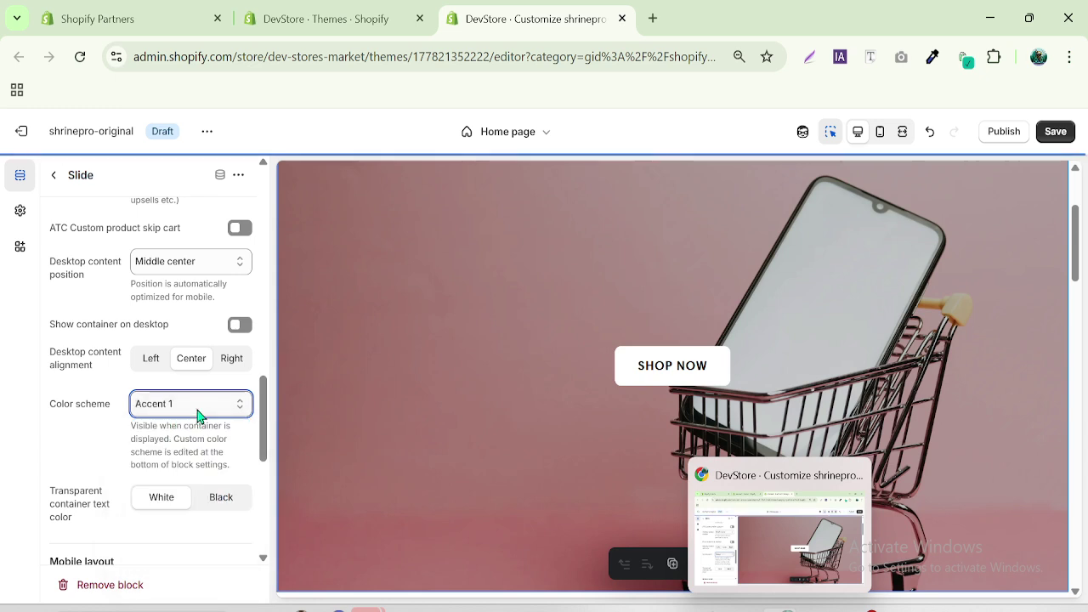
left_click(213, 415)
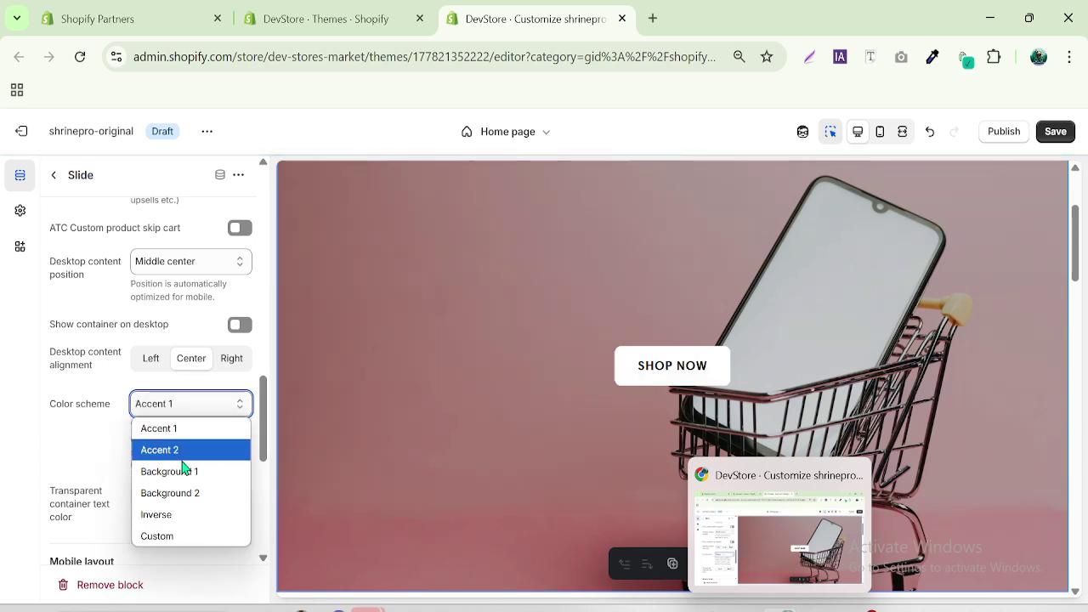
left_click(180, 449)
left_click(180, 411)
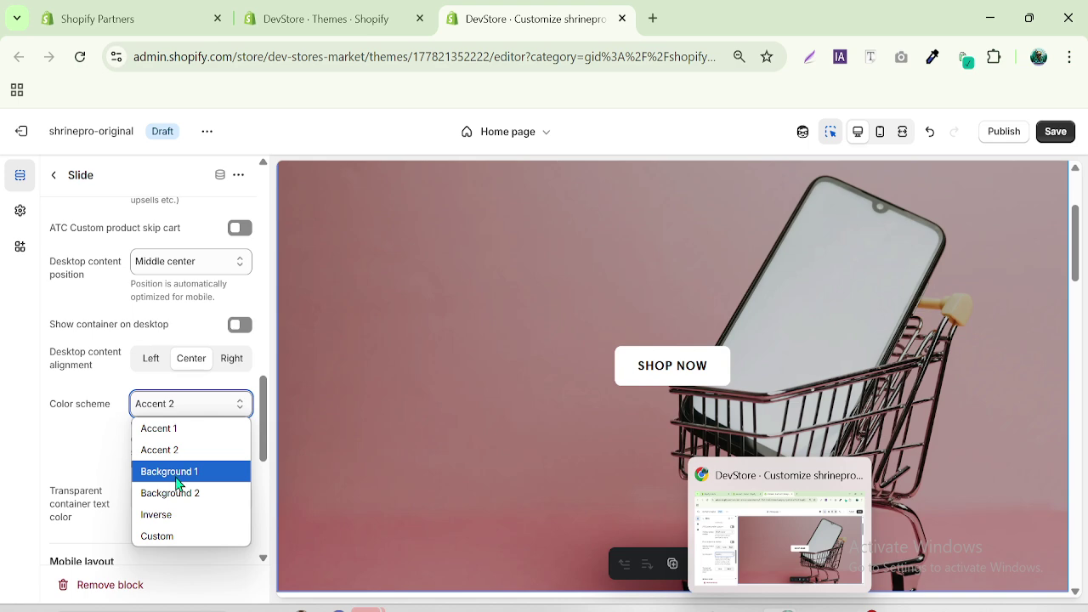
left_click(170, 515)
left_click(189, 412)
left_click(163, 540)
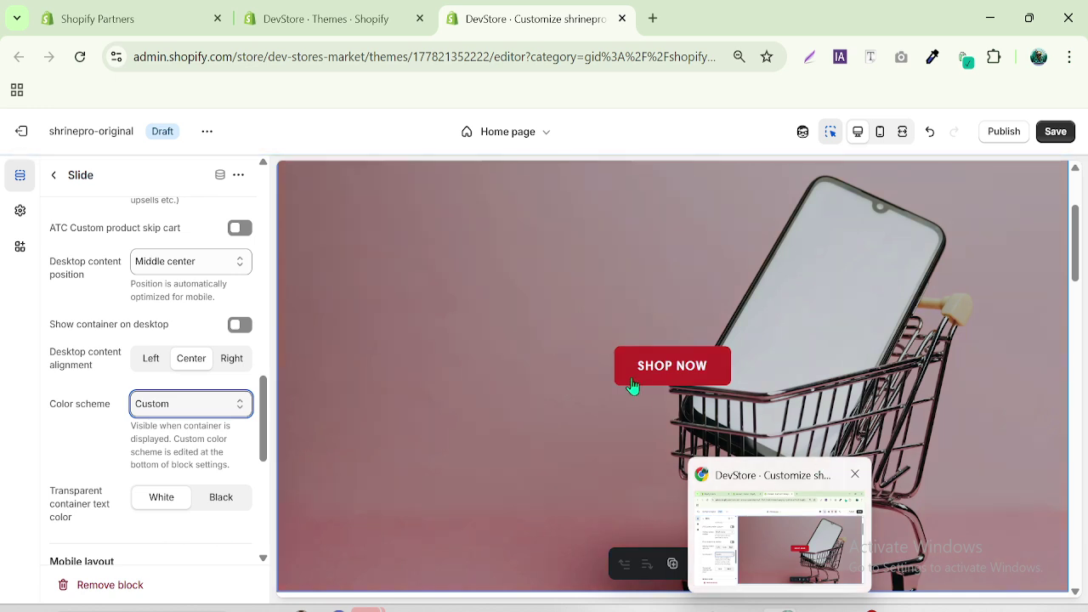
left_click(202, 405)
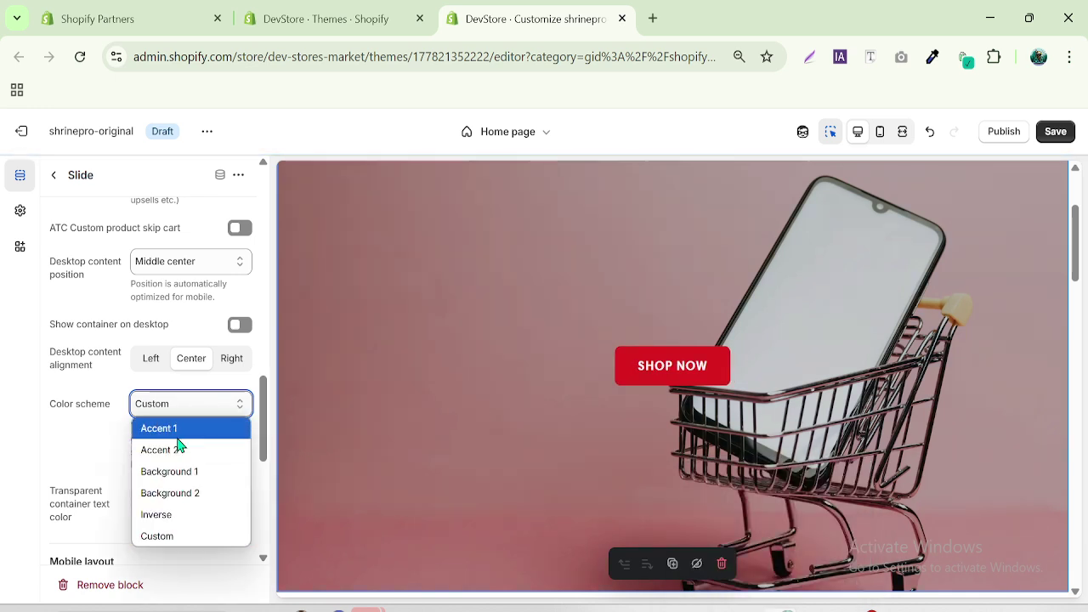
left_click(182, 469)
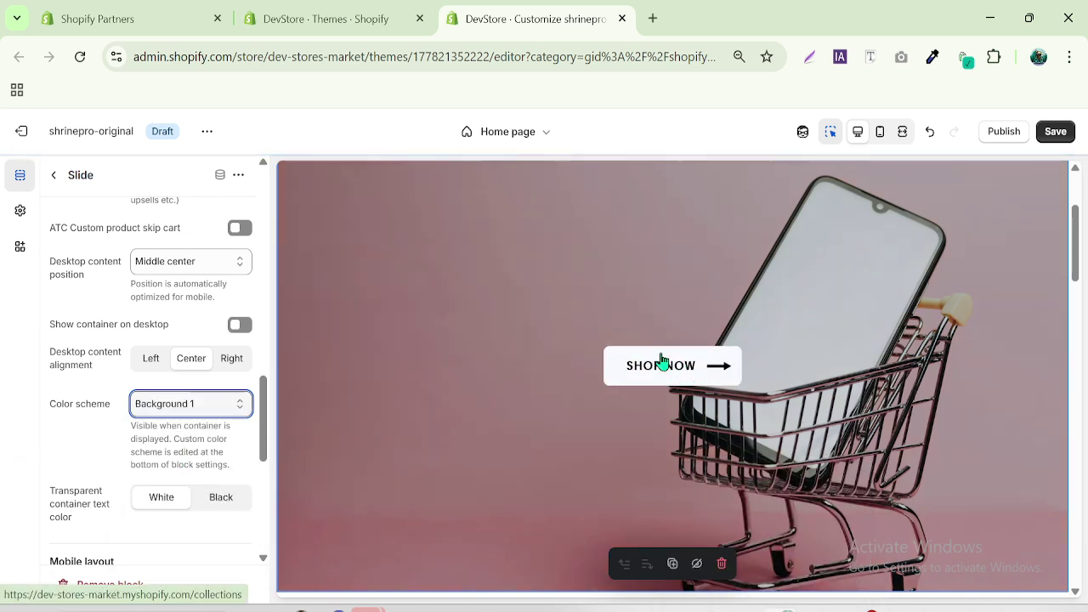
Set the Background color of the slide's custom color scheme to the near-white #F8F8F8
left_click_drag(264, 417, 259, 514)
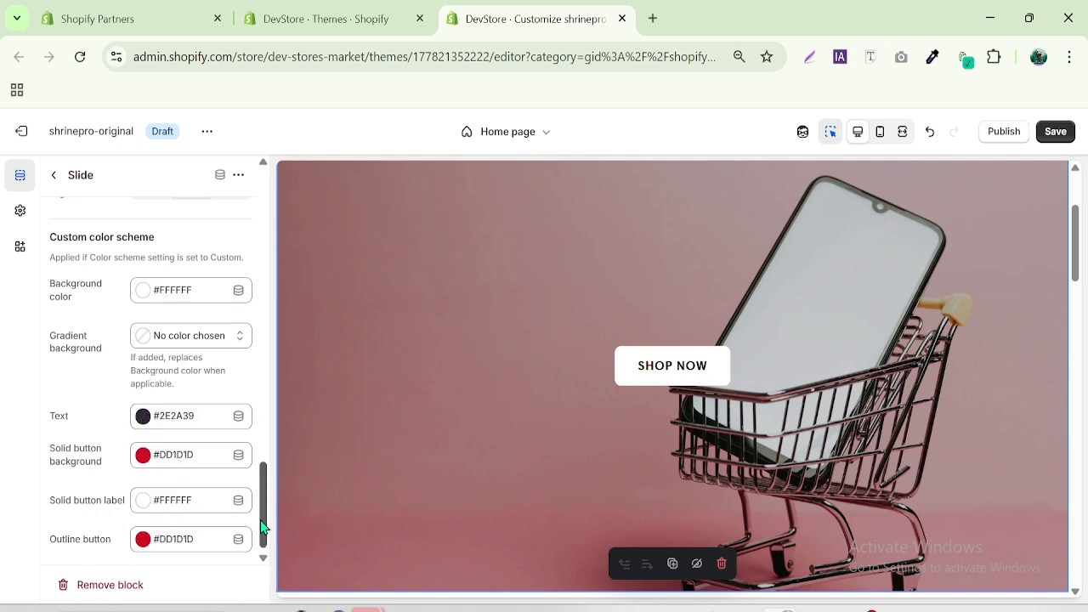
scroll(263, 504, "up", 3)
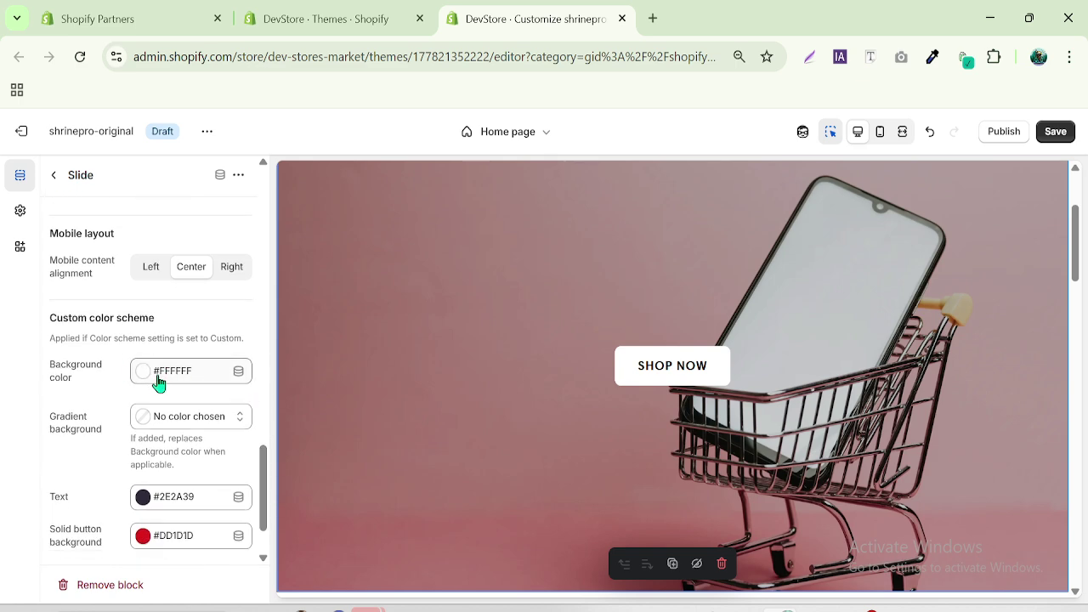
left_click(56, 365)
left_click_drag(59, 374, 85, 384)
left_click(141, 381)
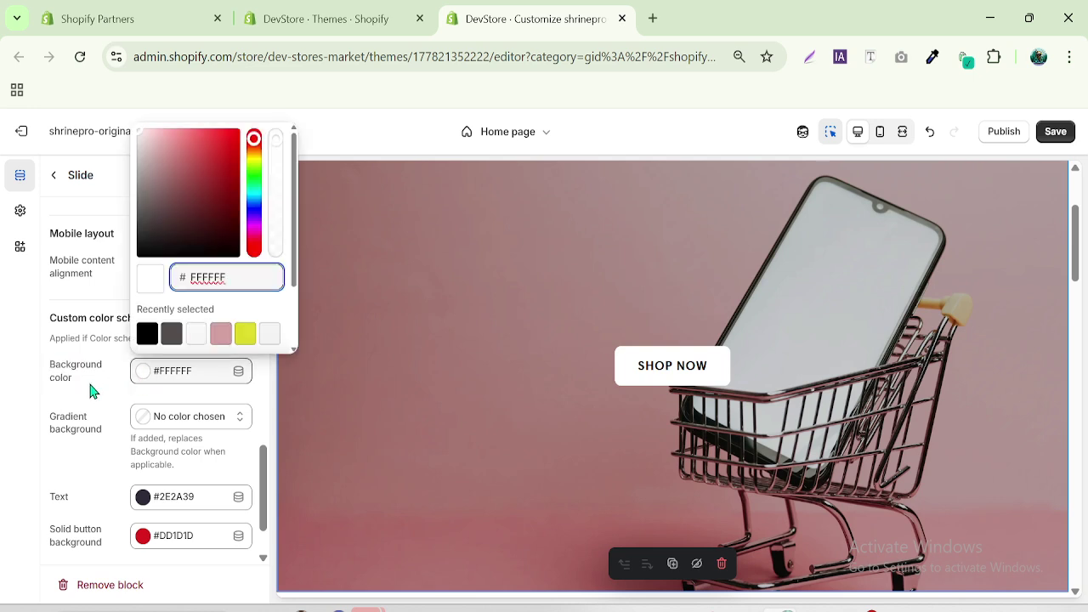
left_click(141, 376)
left_click(141, 375)
left_click(244, 334)
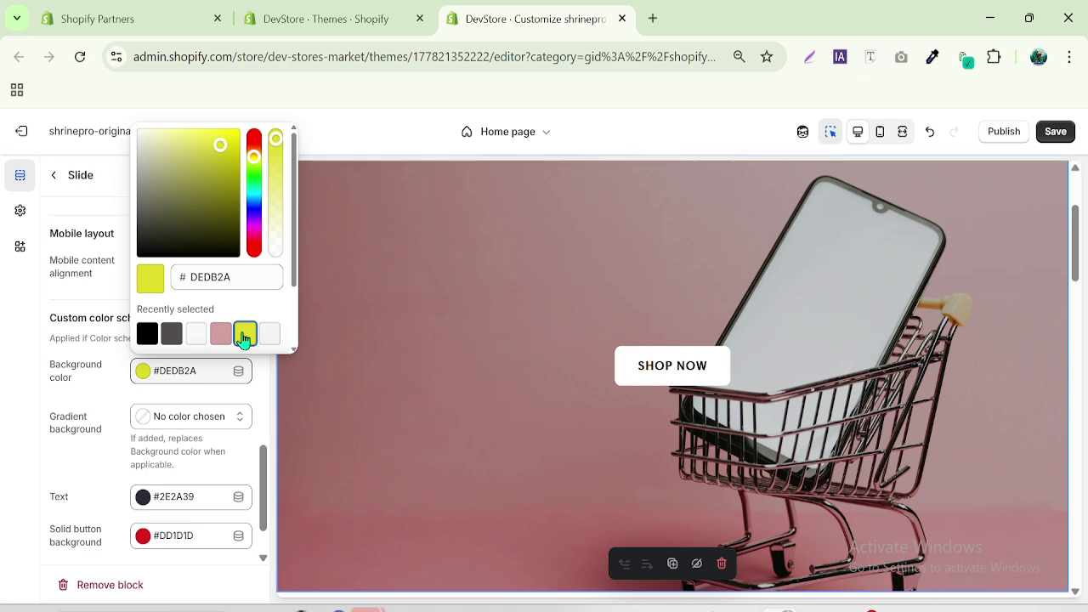
left_click(196, 333)
left_click(8, 468)
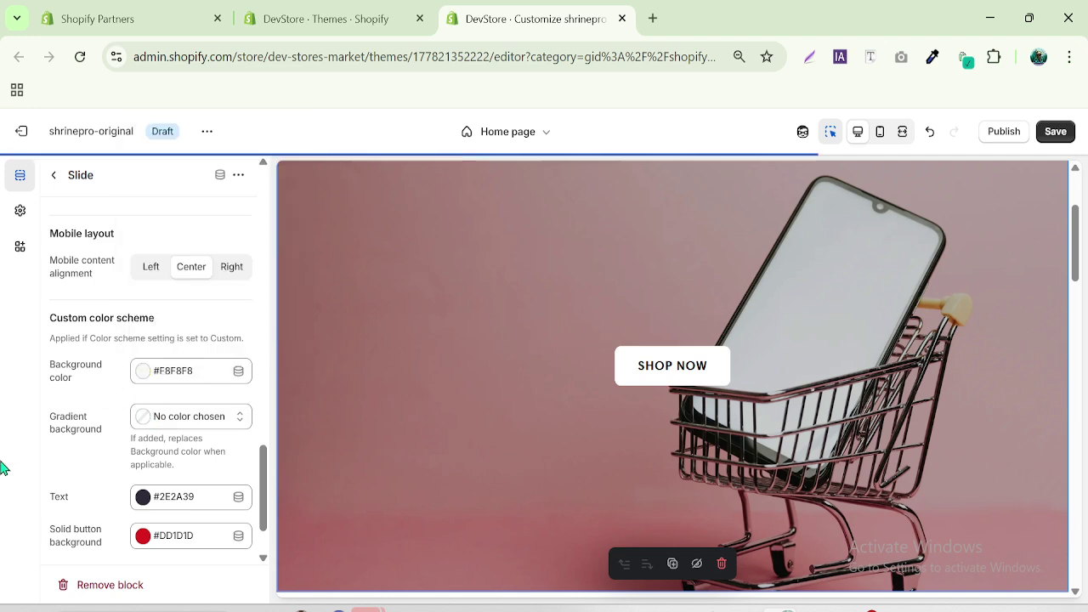
Set the Solid button background of the slide's custom color scheme to yellow, #DEDB2A
left_click_drag(262, 508, 263, 527)
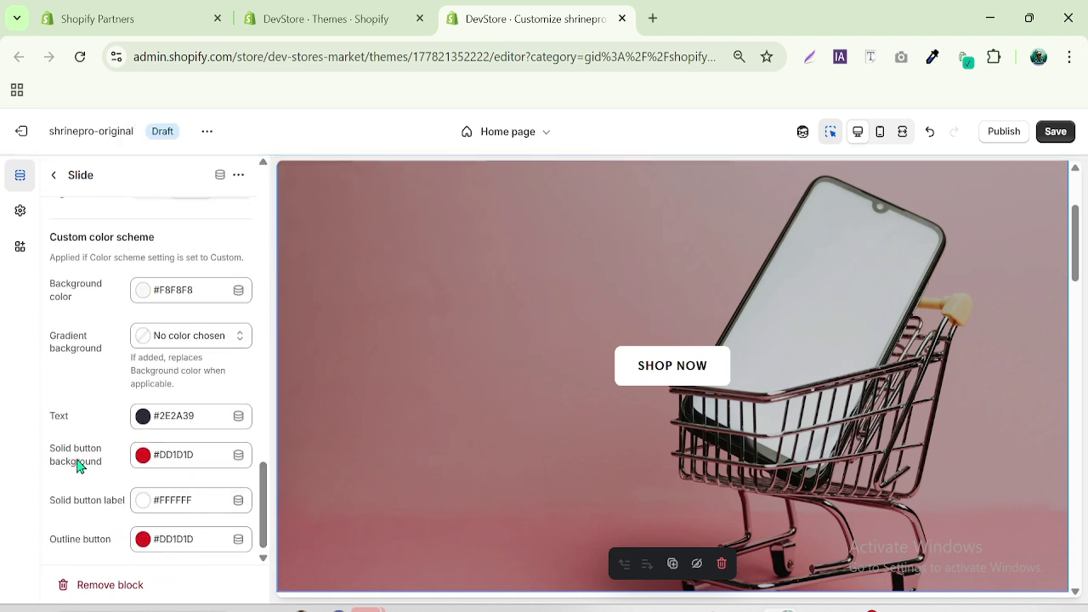
left_click(147, 459)
left_click(195, 394)
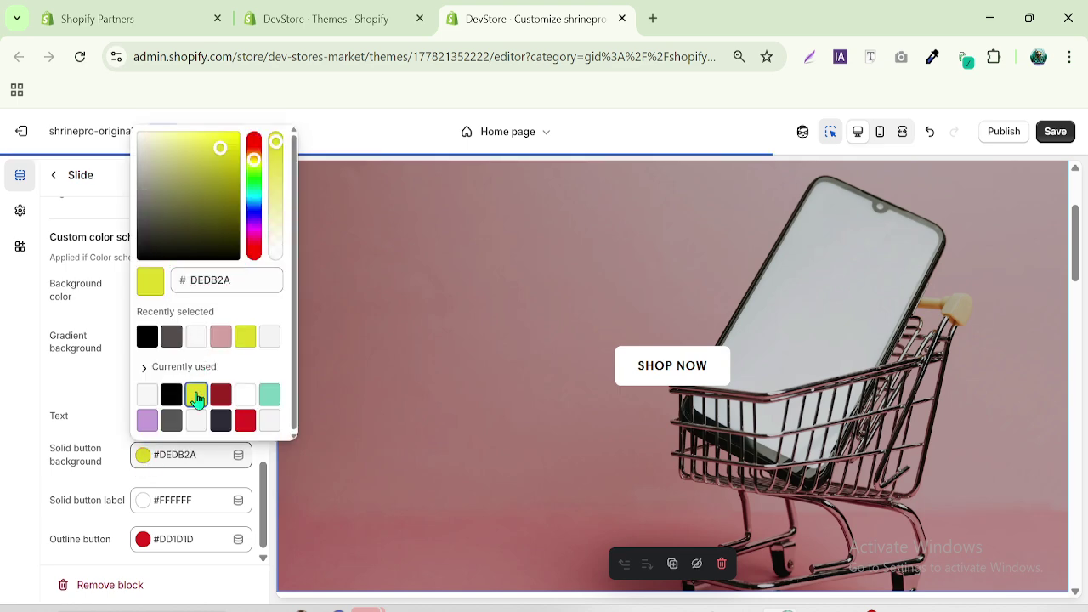
left_click(144, 503)
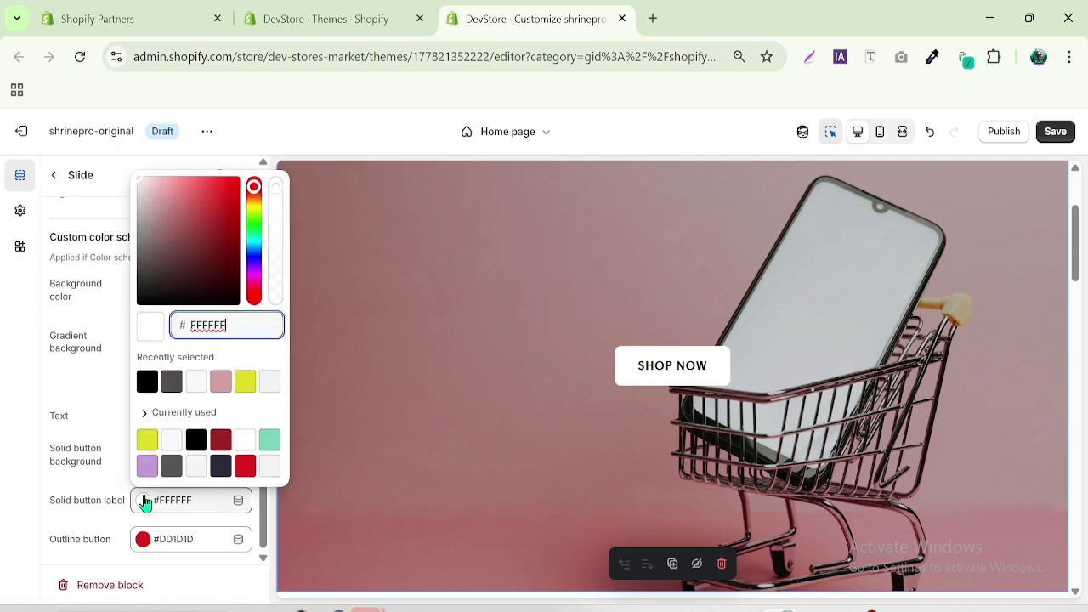
Switch the slide's color scheme to Custom
left_click_drag(267, 519, 282, 429)
left_click(185, 391)
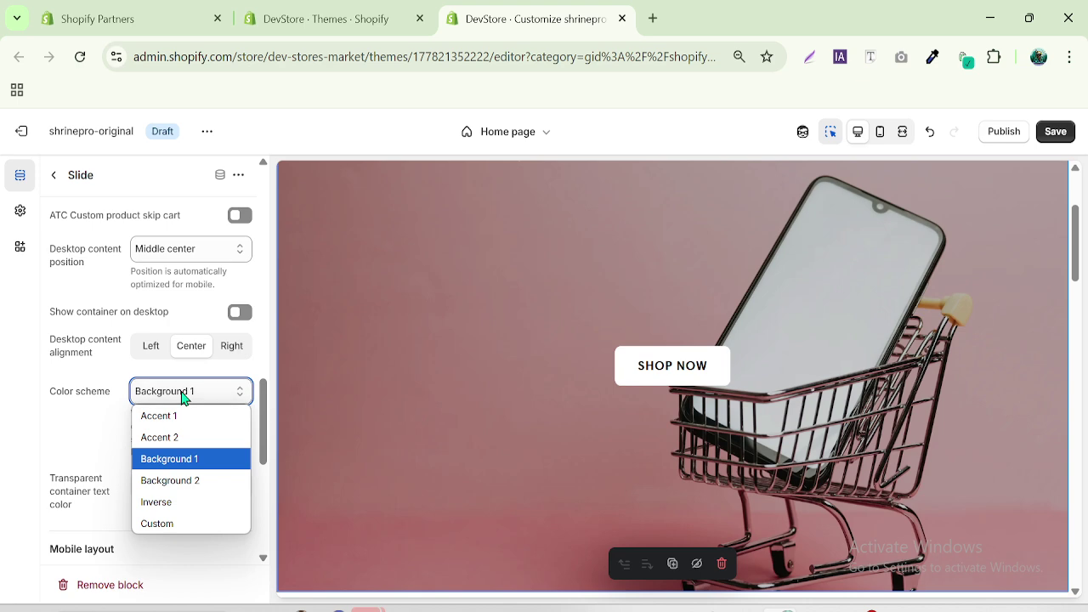
left_click(165, 522)
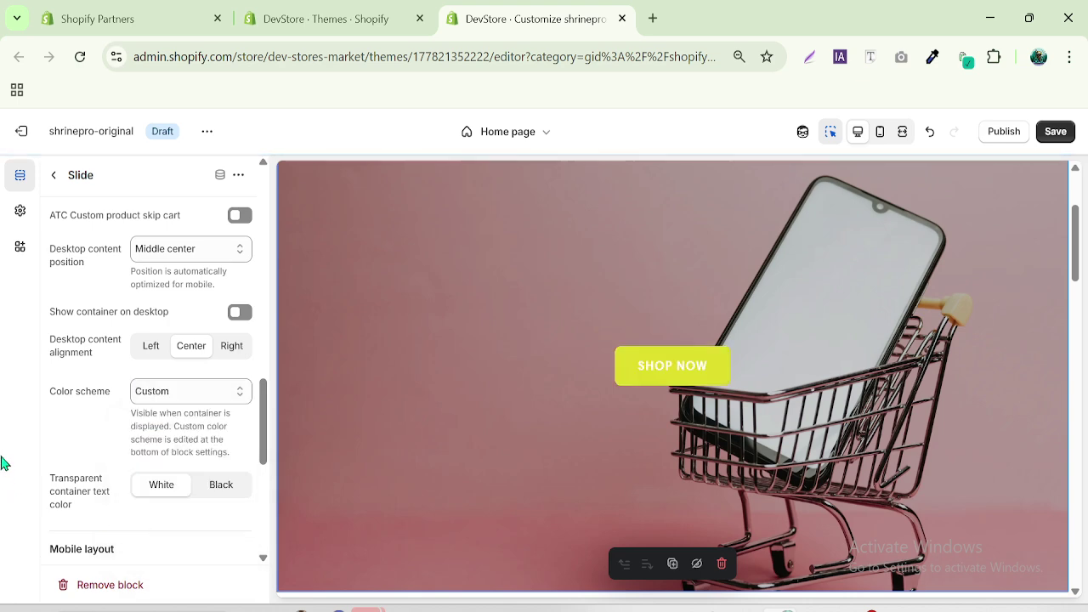
Set the Solid button background of the slide's custom color scheme to purple, #C29CD8
left_click_drag(266, 425, 125, 508)
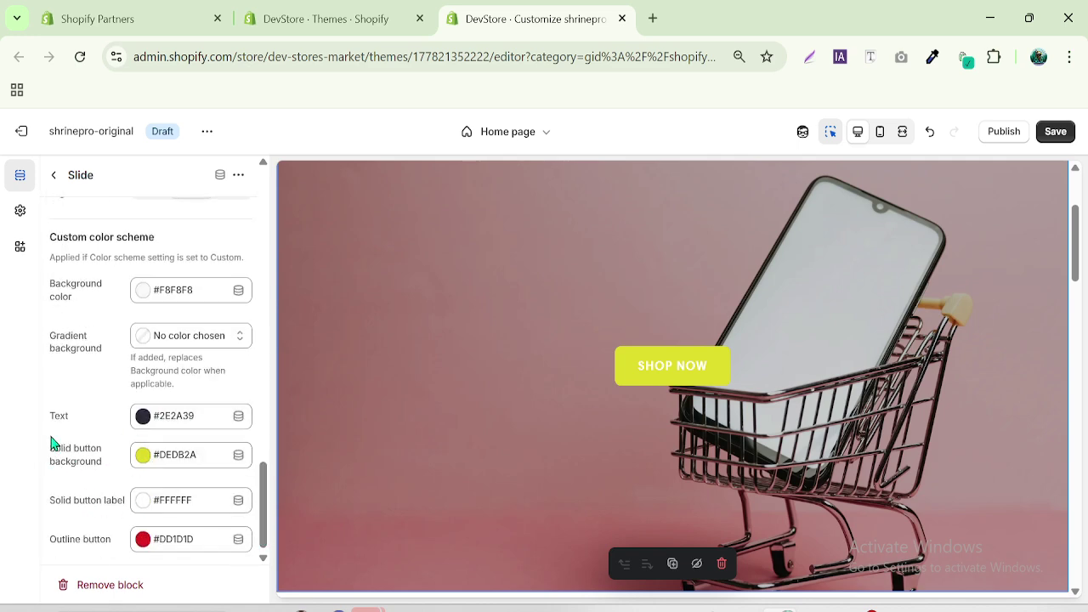
left_click_drag(51, 442, 102, 473)
left_click(142, 456)
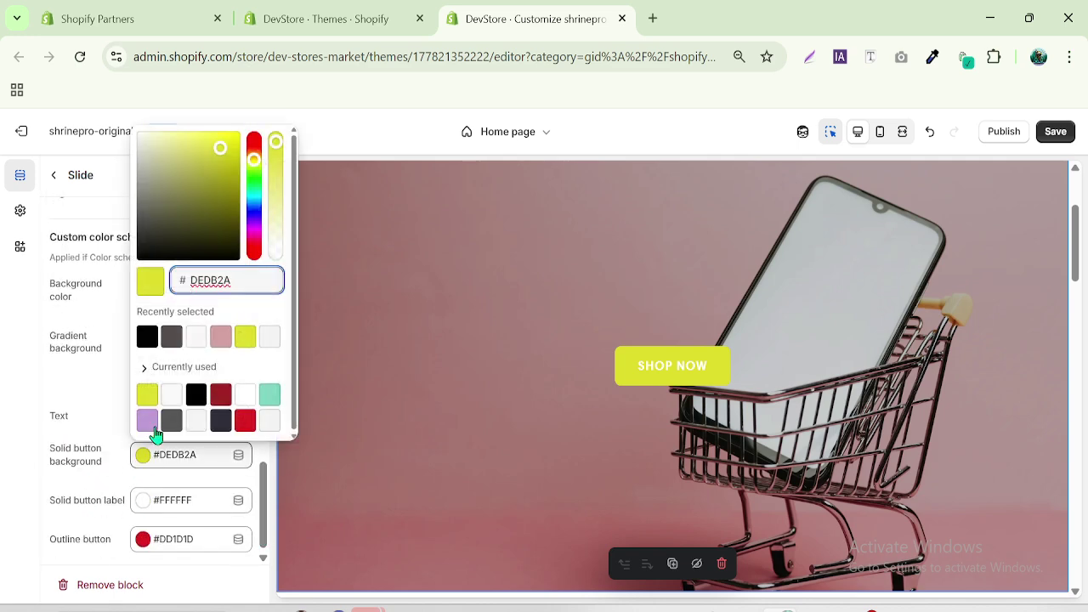
left_click(149, 425)
left_click(23, 591)
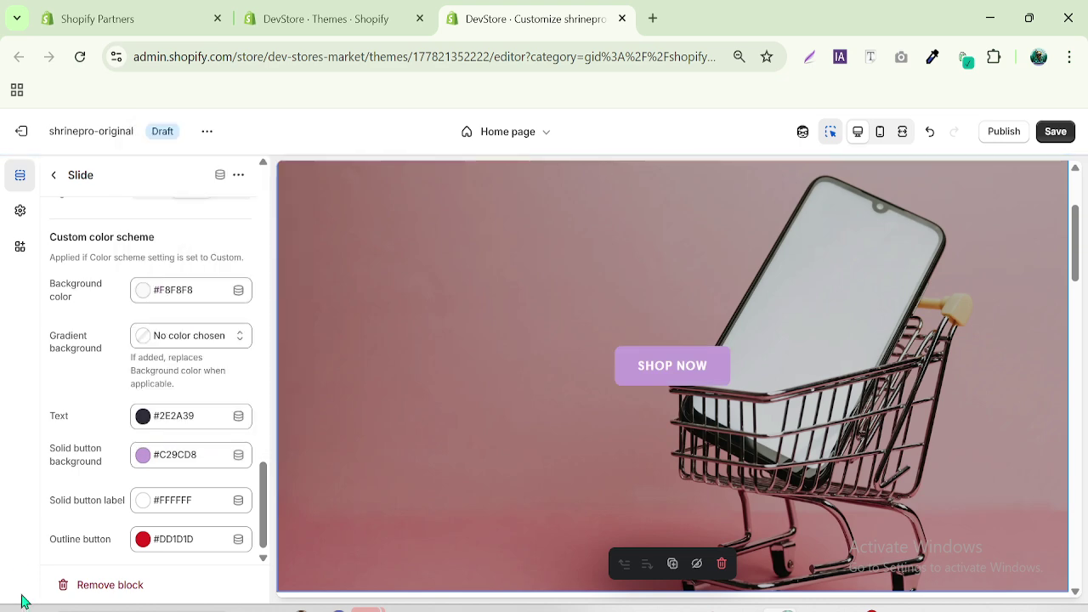
Set the Text and Solid button label colors of the slide's custom color scheme to black, #000000
left_click(142, 417)
left_click_drag(164, 238, 109, 284)
left_click(2, 455)
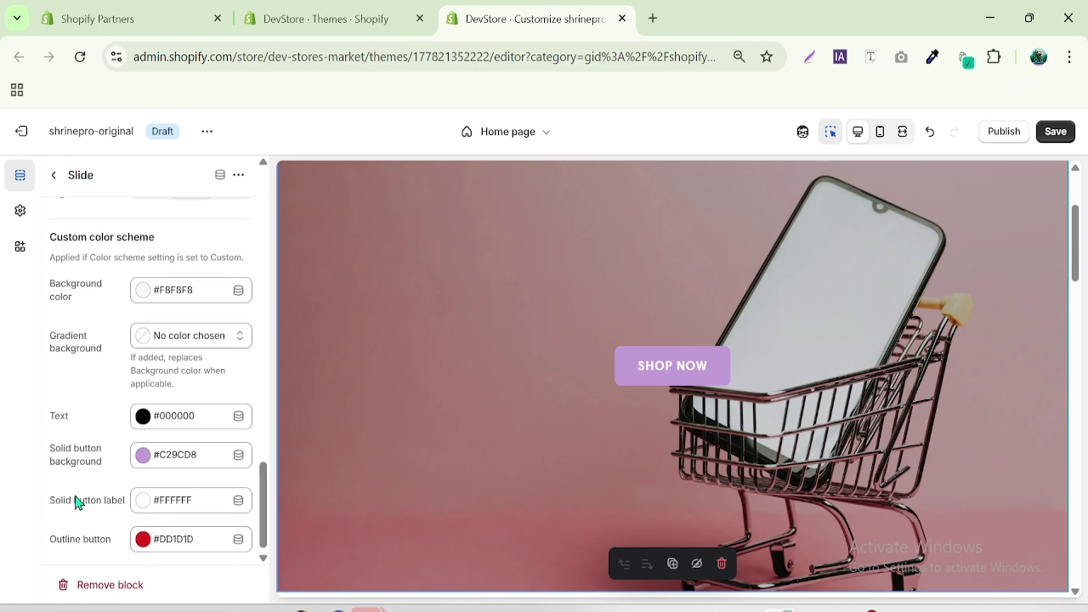
left_click_drag(51, 504, 121, 506)
left_click(144, 506)
left_click_drag(165, 285, 127, 331)
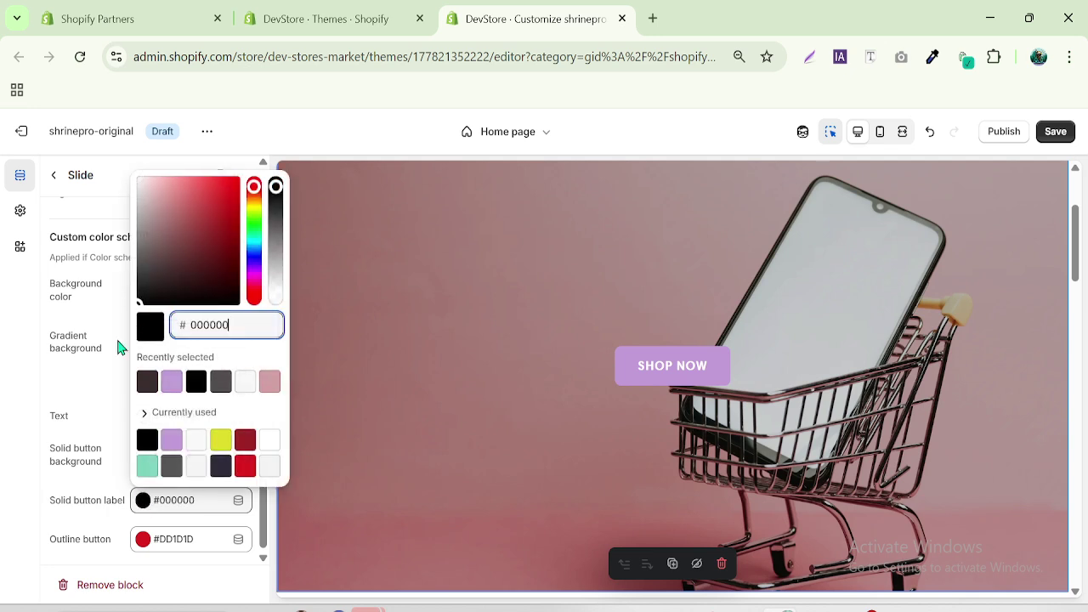
left_click(5, 428)
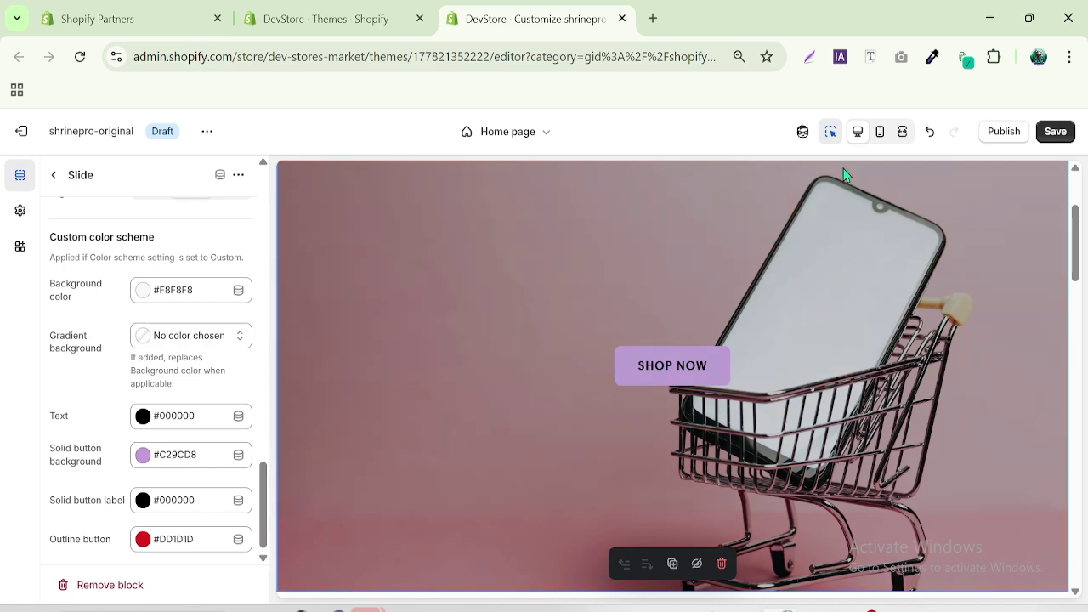
Review the home page sections in the full-width preview and return to the desktop preview
left_click(903, 133)
left_click_drag(1077, 253, 1078, 331)
left_click(49, 276)
left_click_drag(1077, 315, 1077, 196)
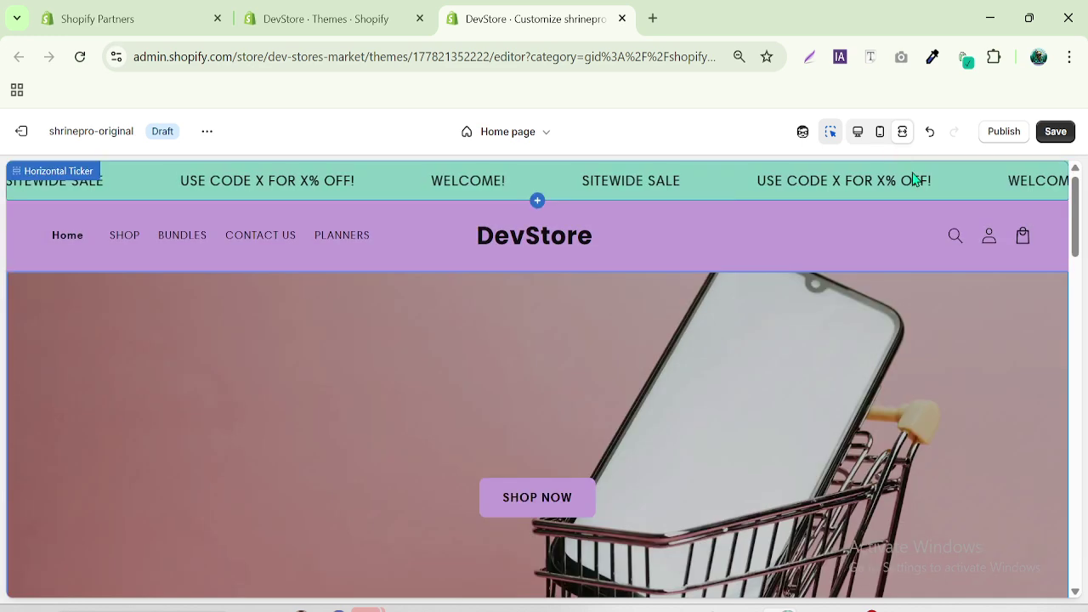
left_click(859, 131)
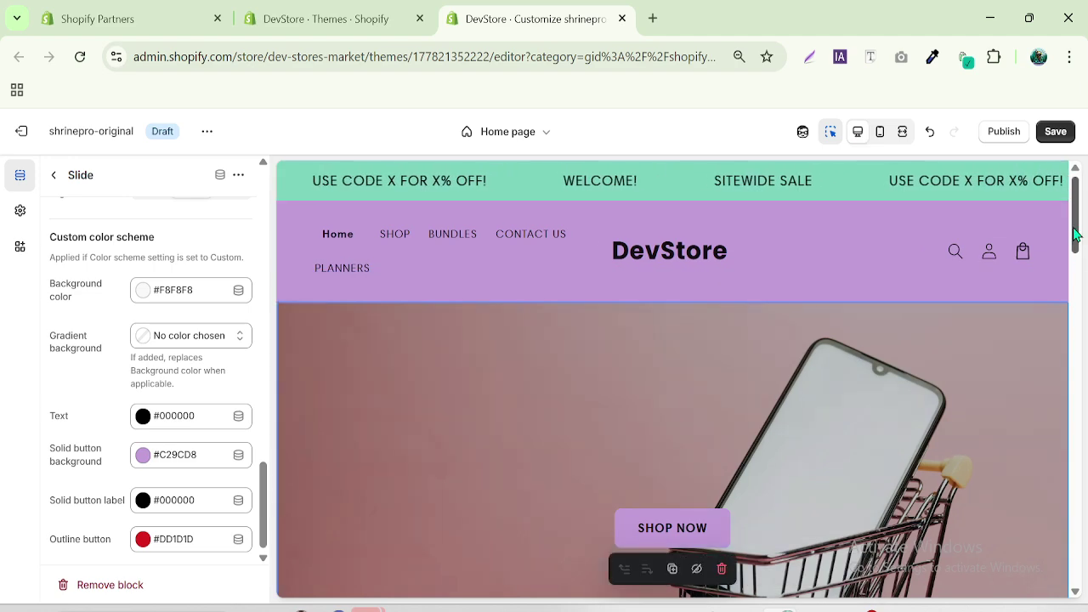
Set Background 1 under Secondary colors in the theme settings to black, #000000
left_click(1079, 332)
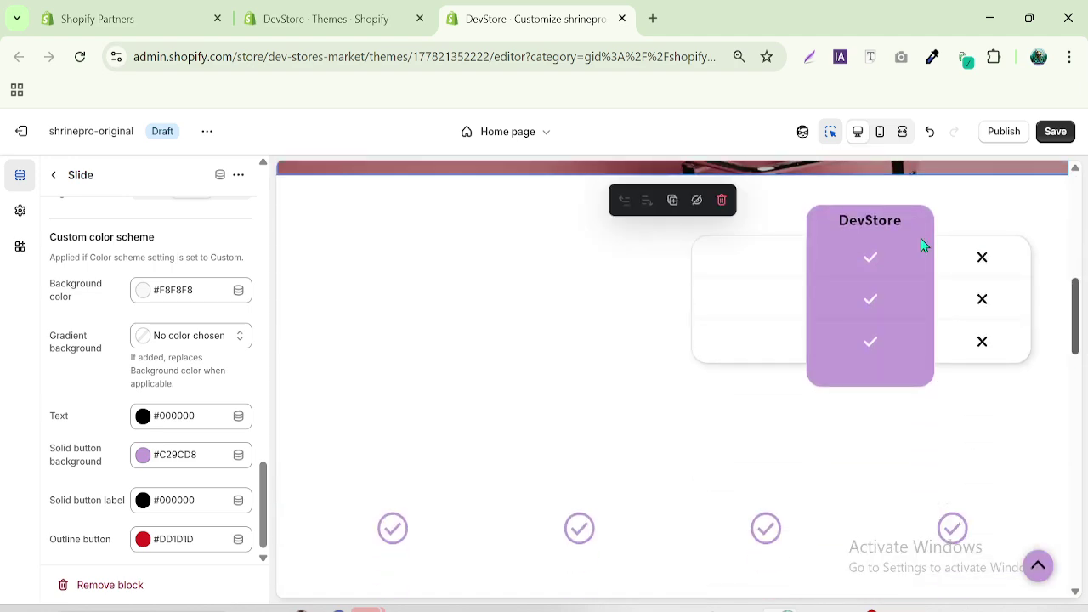
left_click(19, 210)
left_click_drag(250, 284, 243, 369)
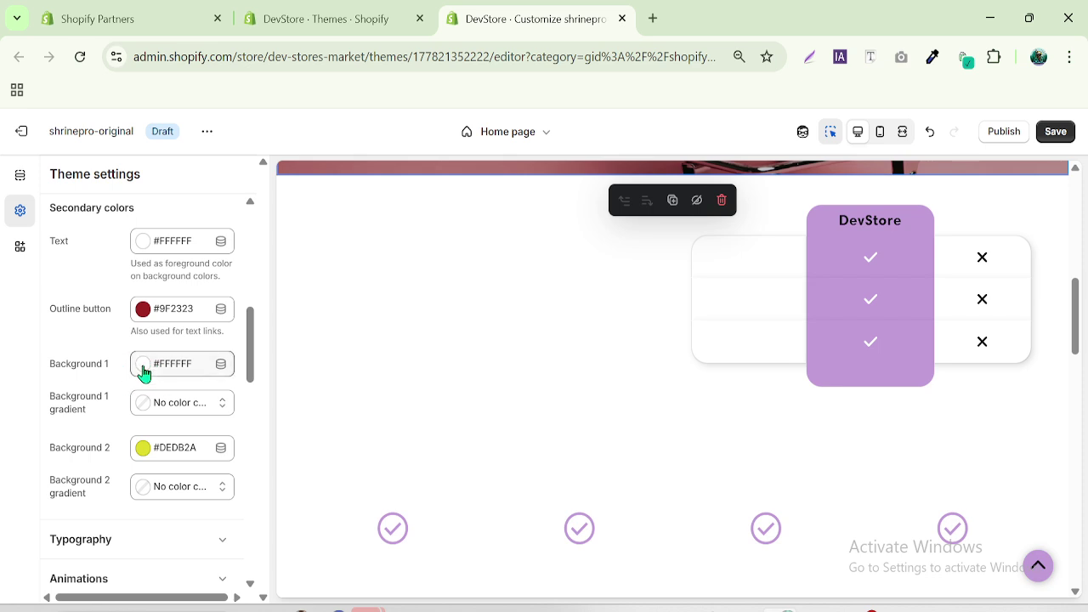
left_click(143, 374)
left_click(146, 335)
left_click_drag(167, 226, 93, 301)
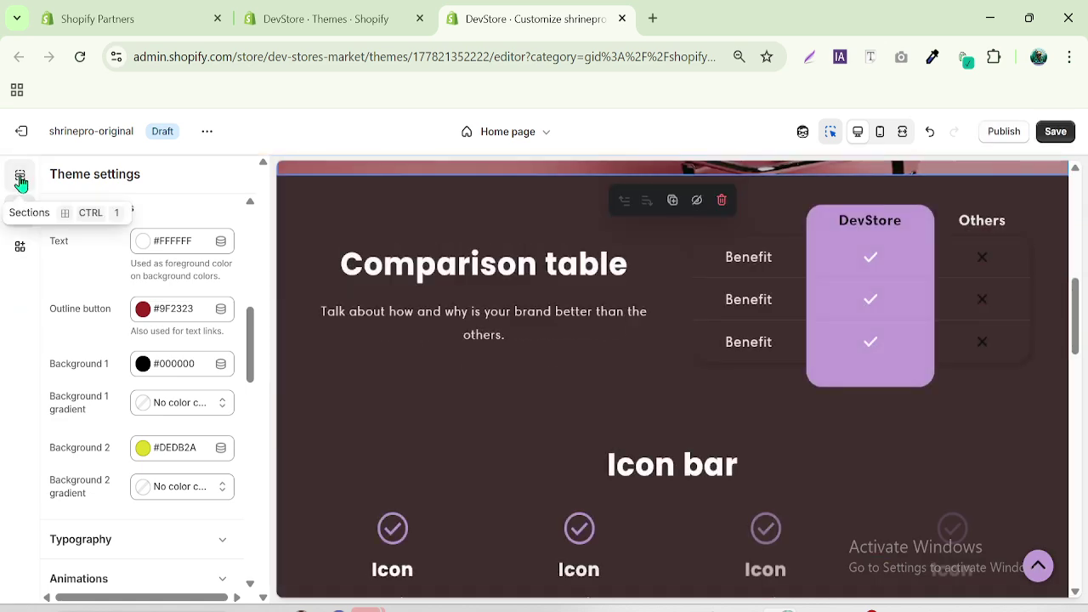
left_click(20, 175)
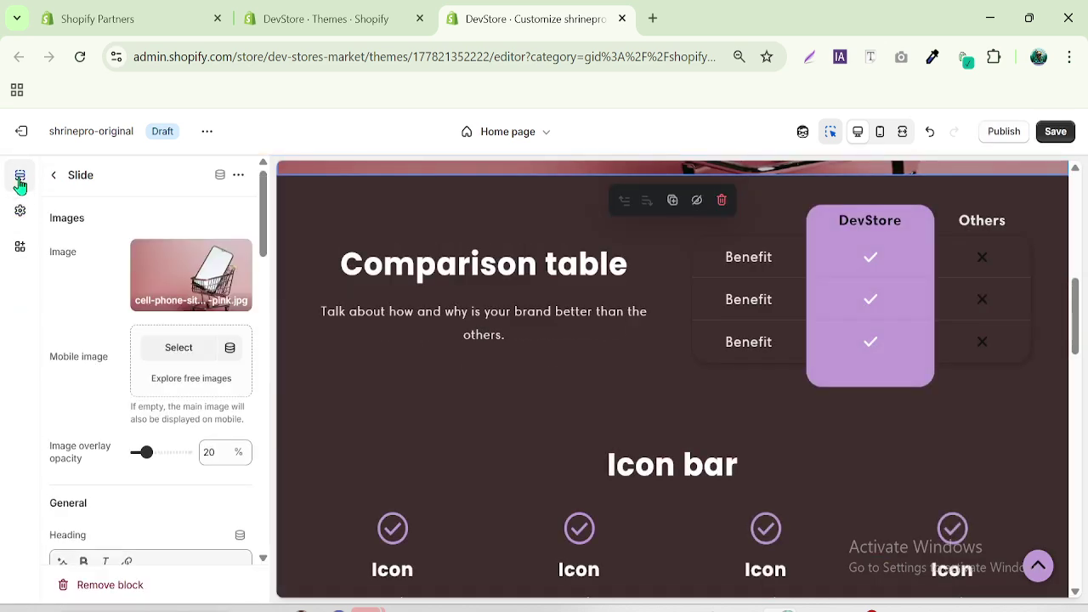
left_click(19, 210)
left_click_drag(251, 274, 234, 387)
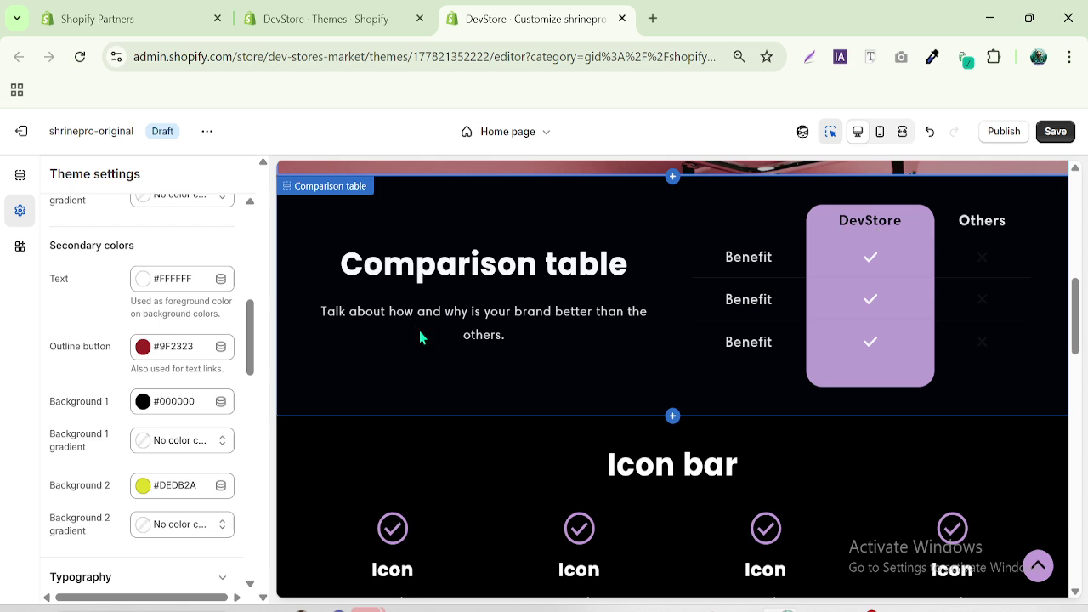
Set the color scheme of the home page's Comparison table section to Accent 1
left_click(24, 177)
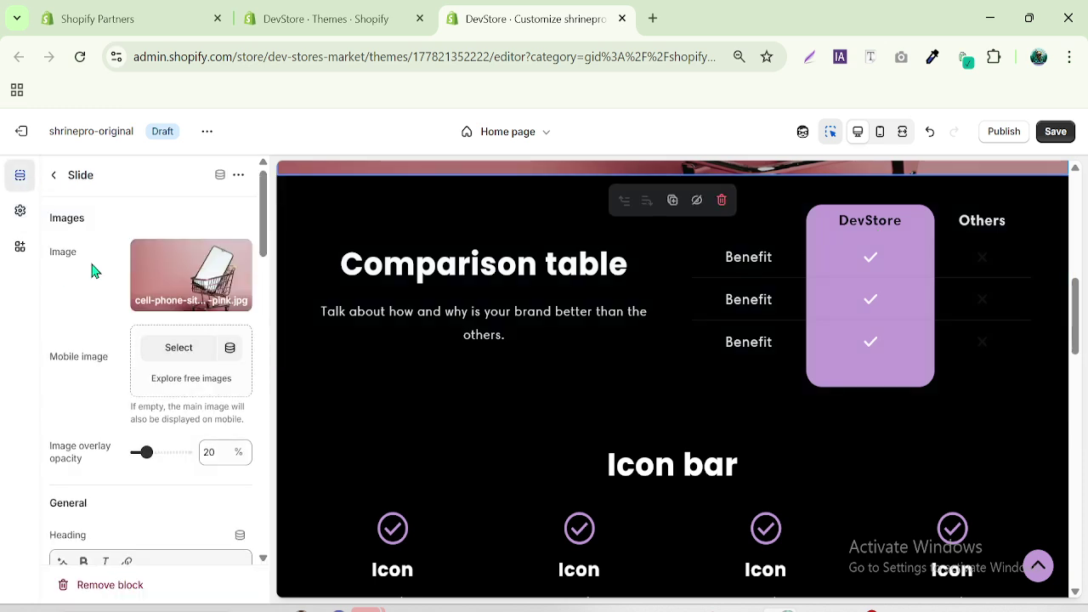
left_click(52, 177)
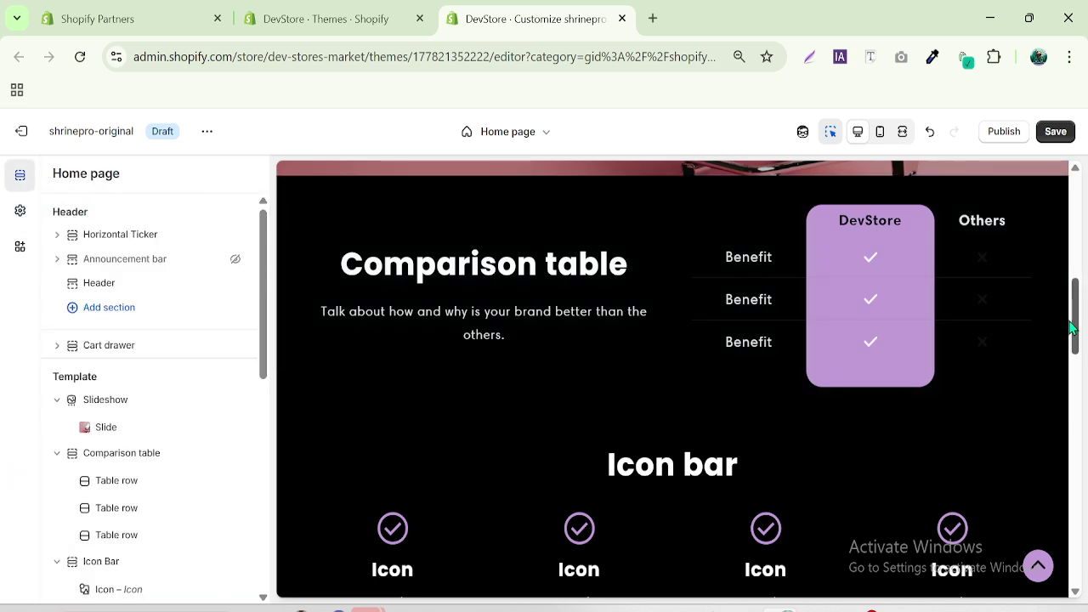
scroll(1079, 313, "up", 2)
scroll(1080, 306, "down", 2)
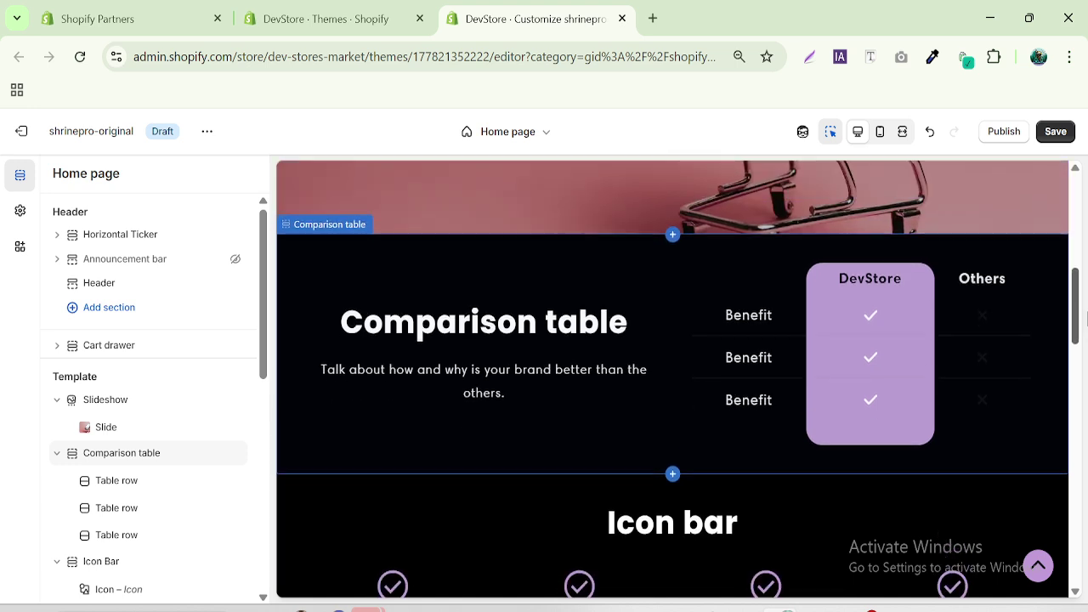
left_click(56, 399)
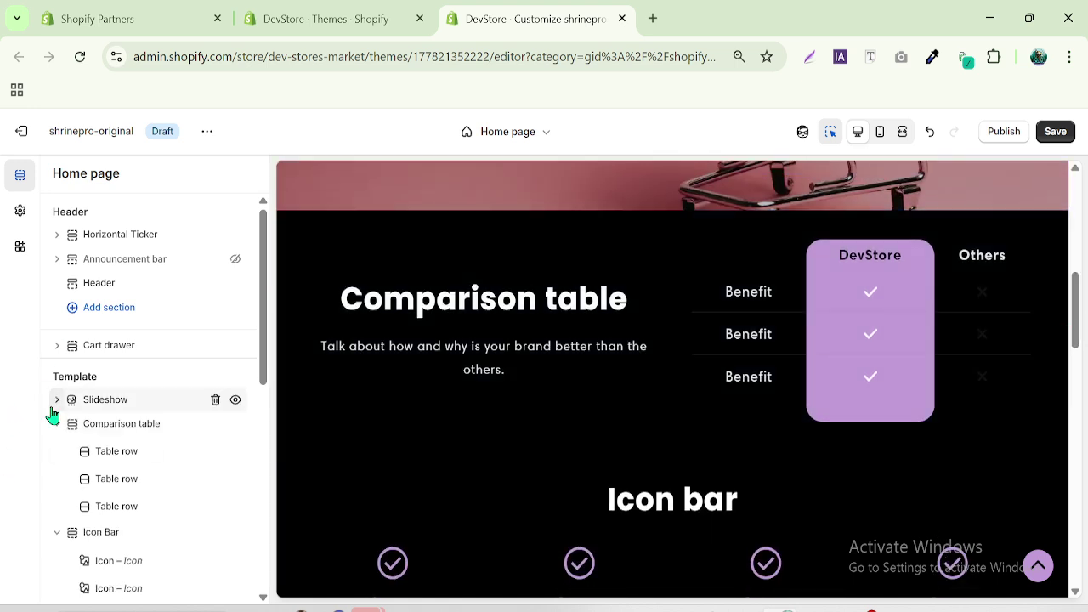
left_click(57, 424)
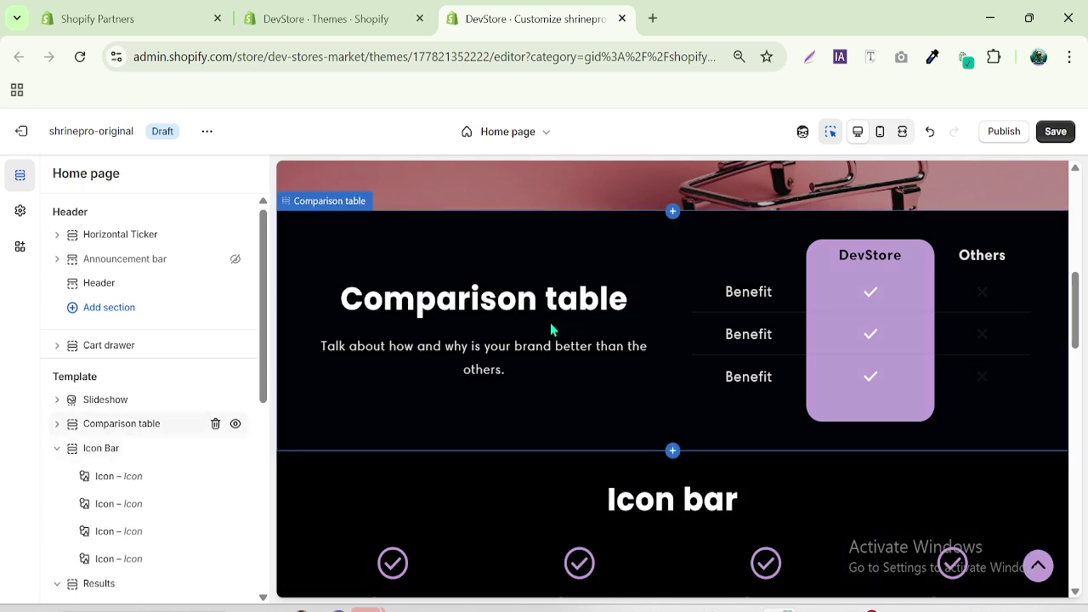
left_click(122, 423)
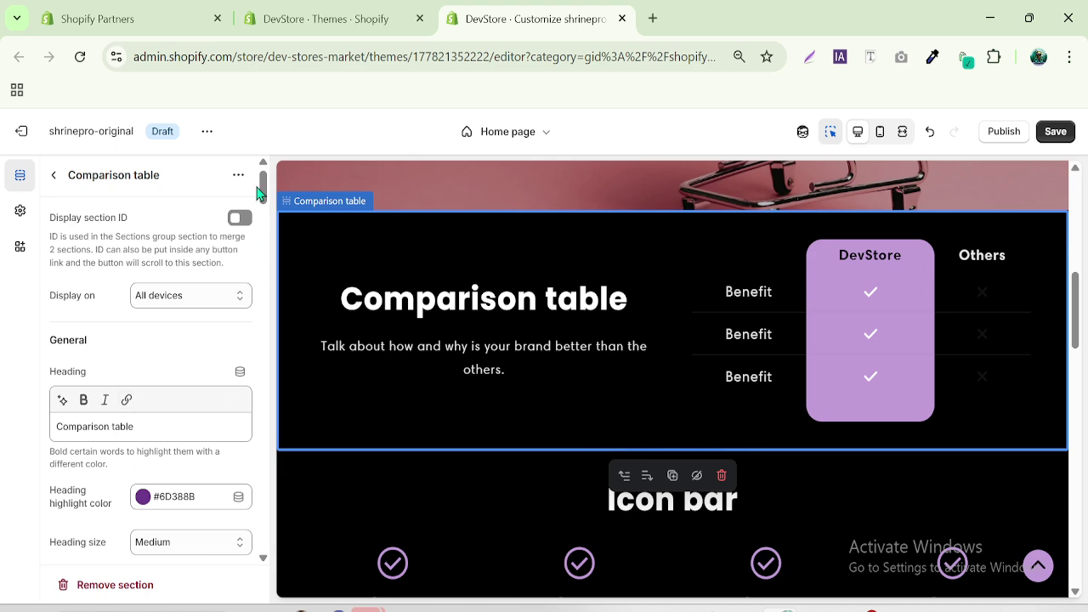
left_click_drag(265, 192, 265, 265)
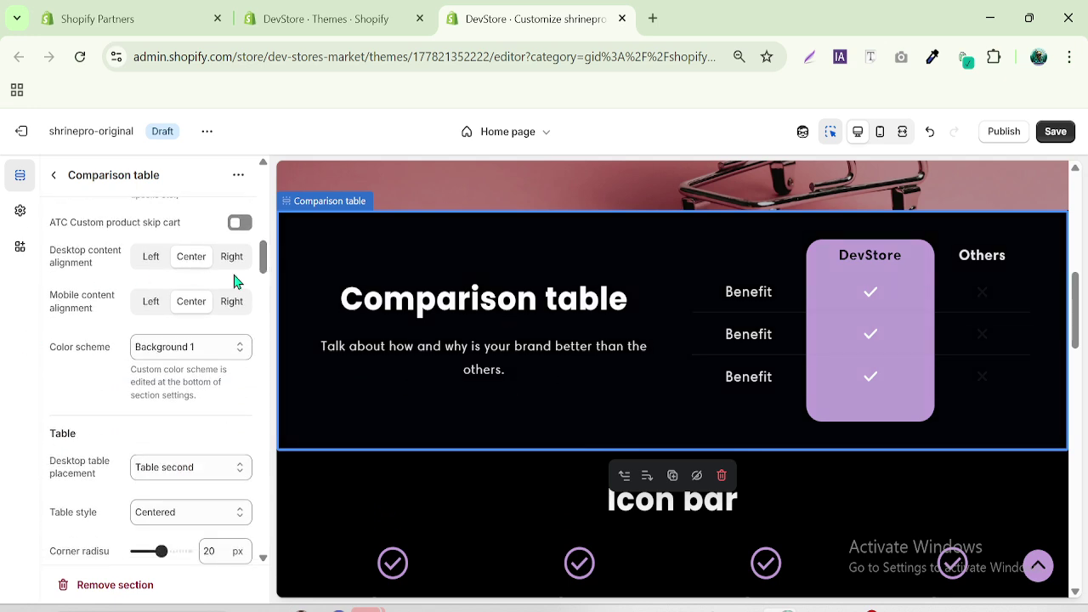
left_click(183, 351)
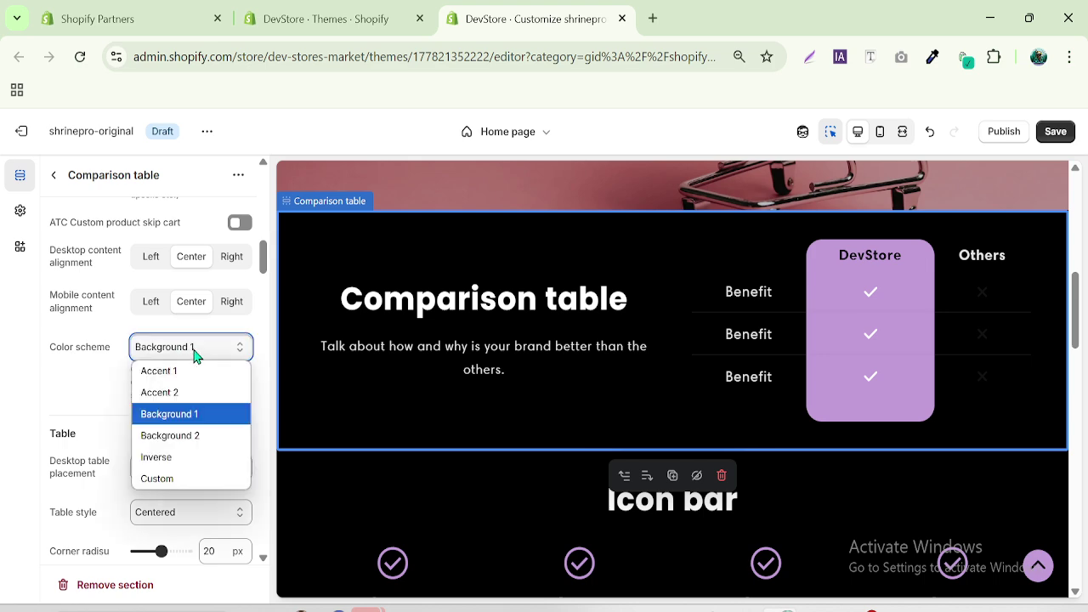
left_click(183, 371)
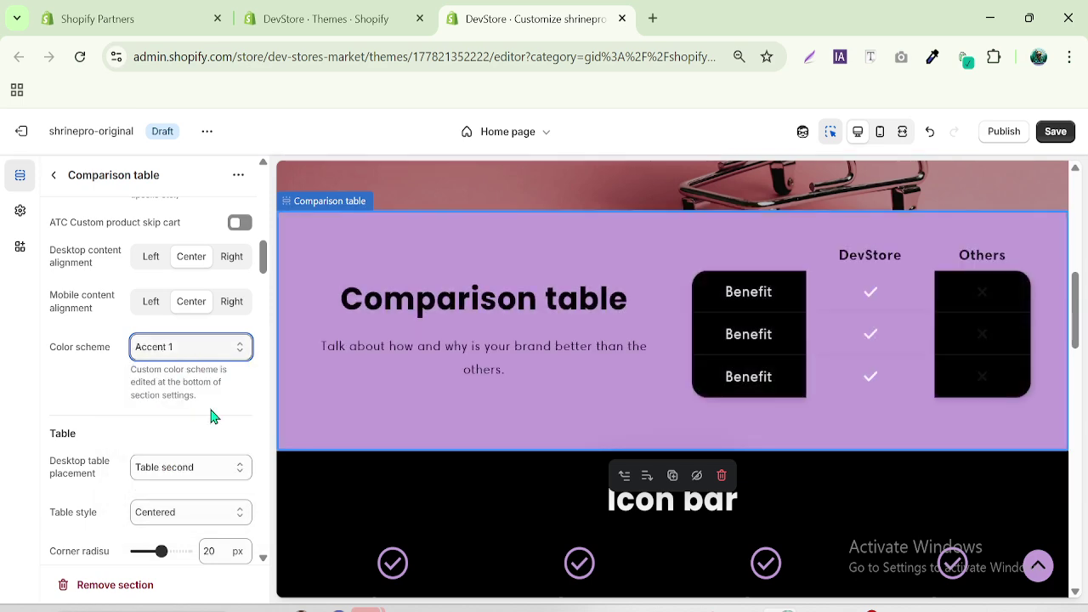
Set the Cards color scheme of the Icon Bar section to Background 2
left_click_drag(1078, 342, 1077, 369)
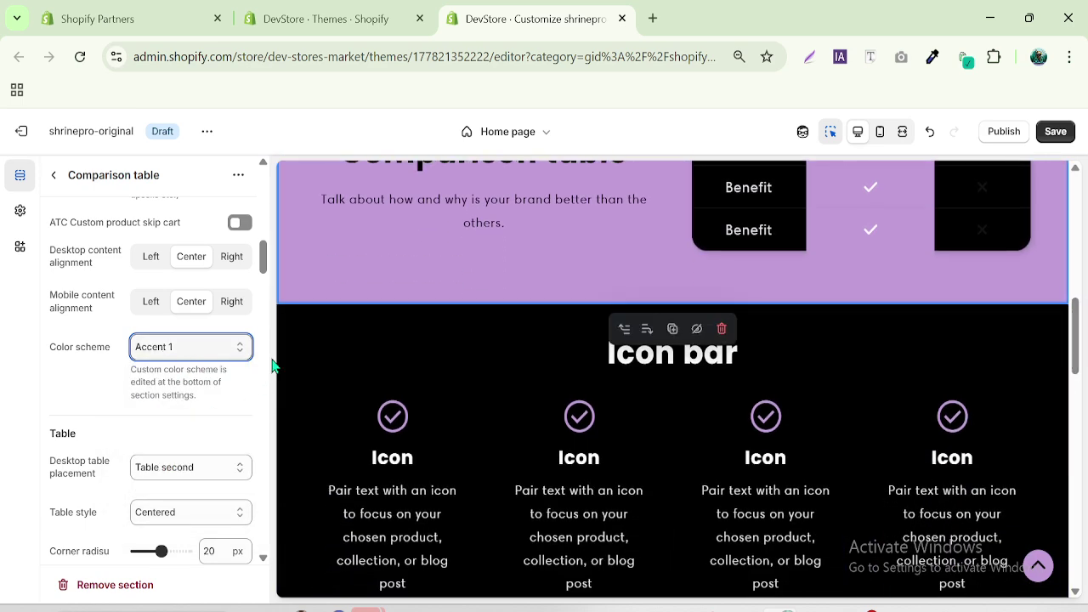
left_click(311, 357)
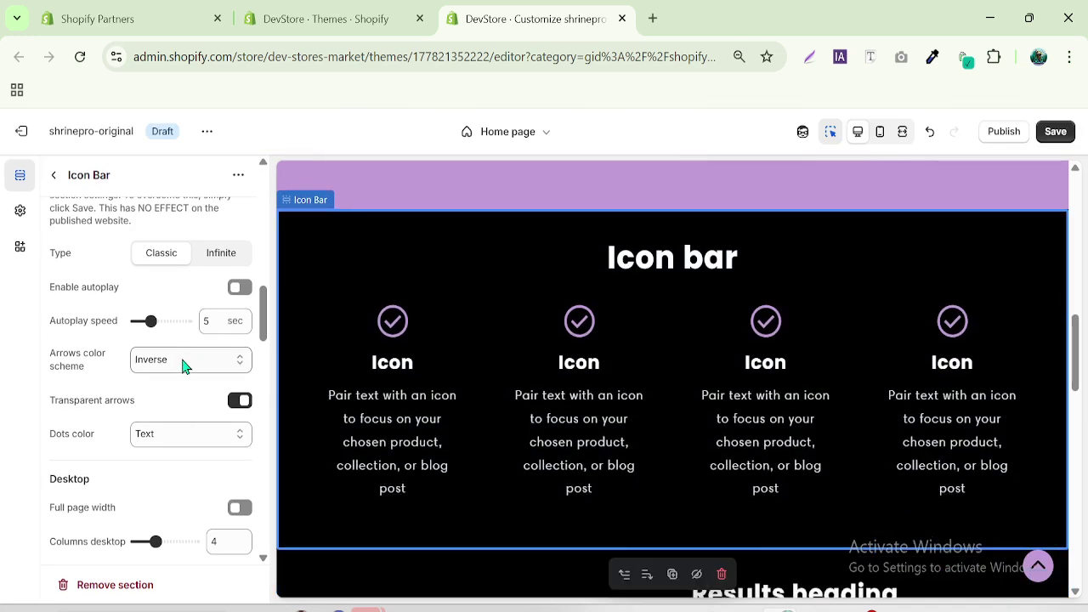
left_click_drag(263, 316, 277, 284)
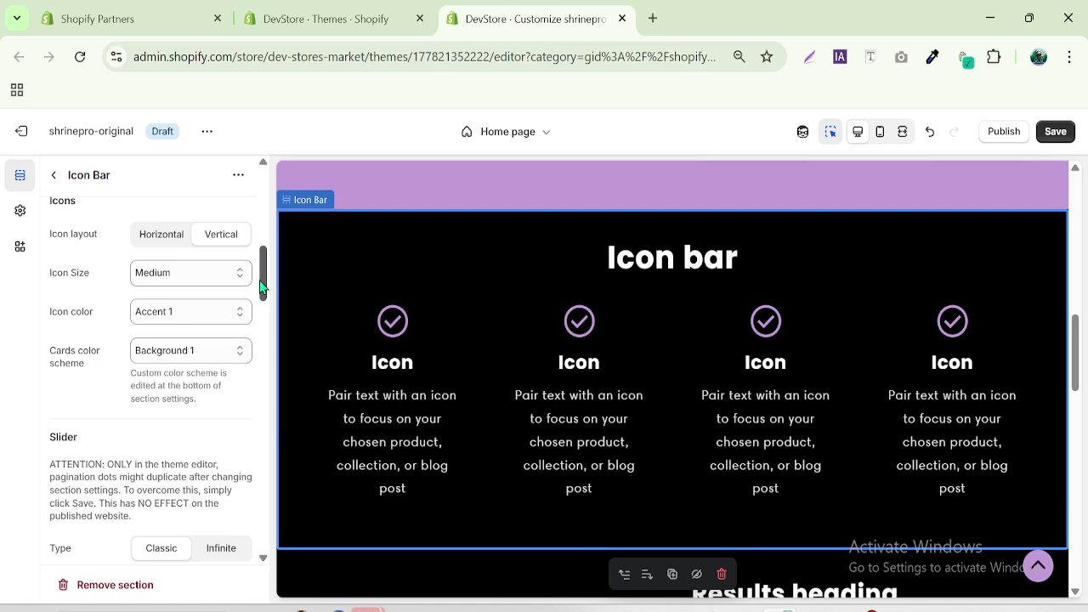
left_click(164, 350)
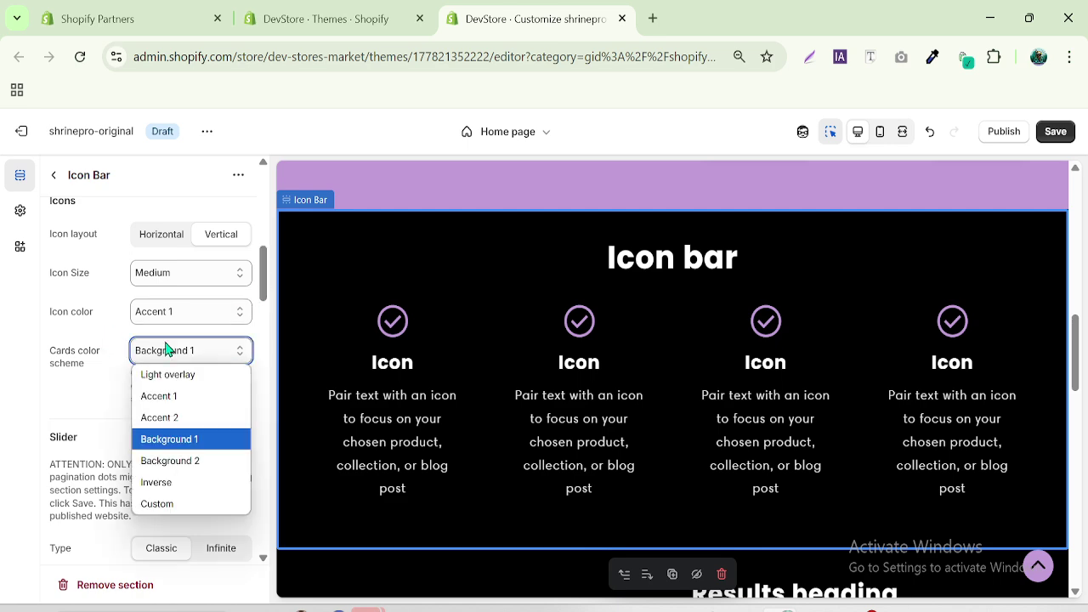
left_click(162, 460)
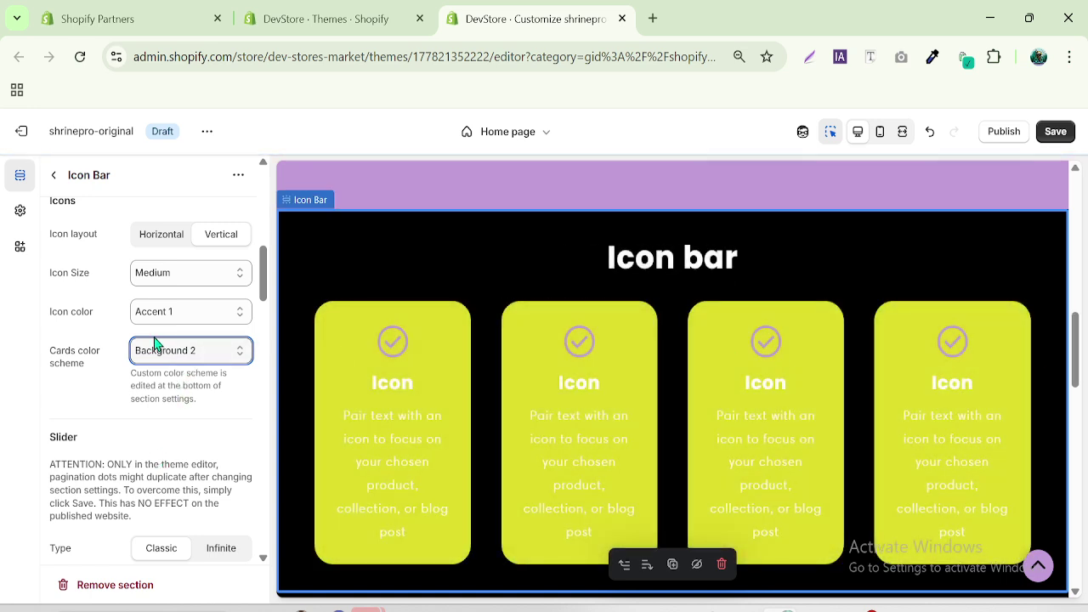
Set the Icon Bar section's own color scheme to Accent 2
left_click_drag(262, 286, 272, 249)
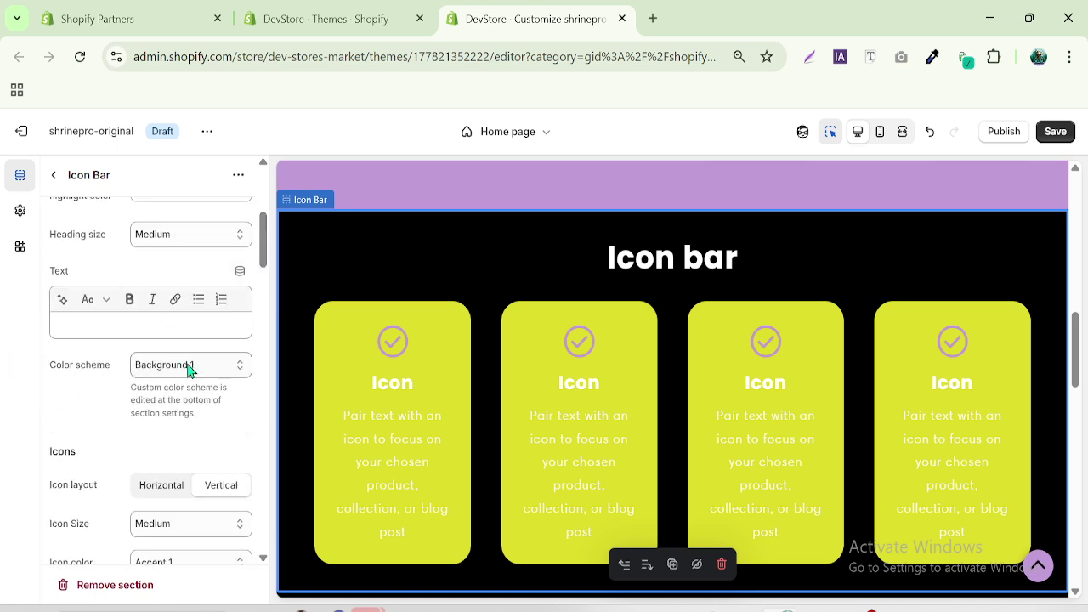
left_click_drag(41, 365, 94, 374)
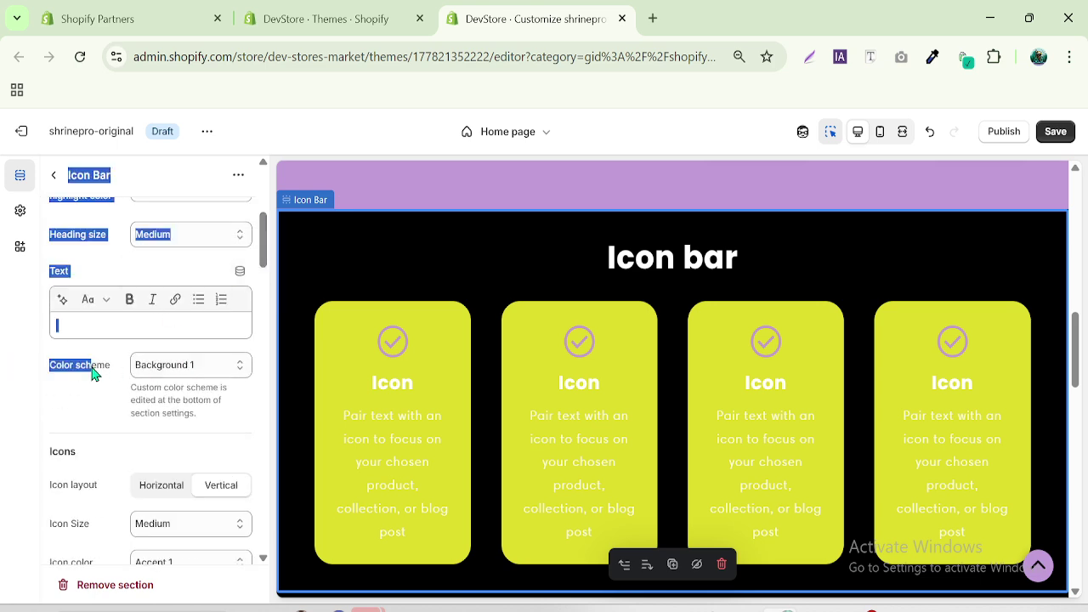
left_click(191, 365)
left_click(186, 410)
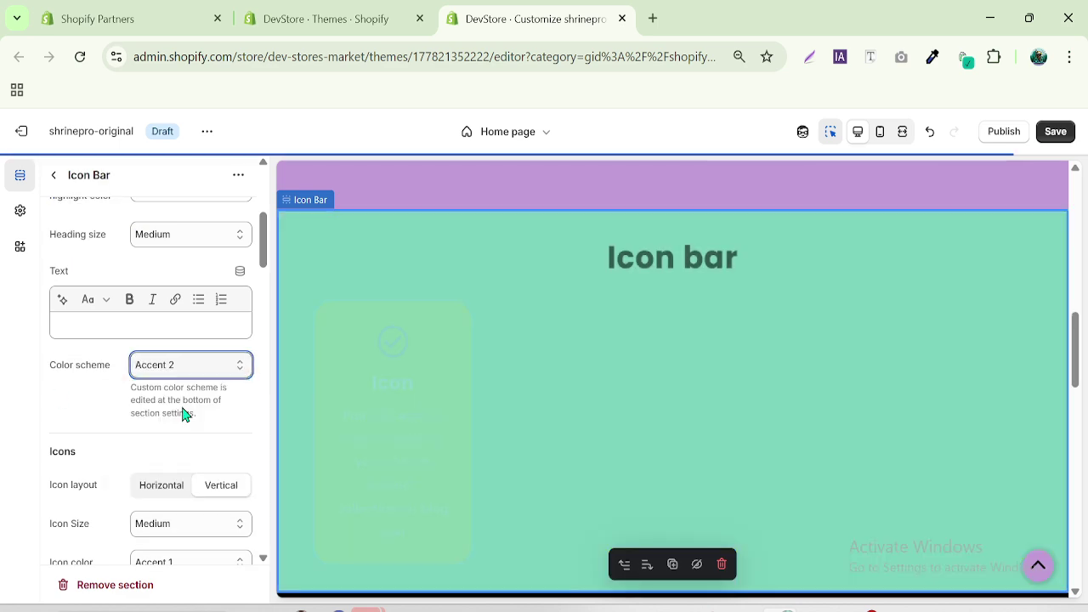
Open the Results section's settings at its color scheme option
left_click_drag(1082, 363, 1083, 425)
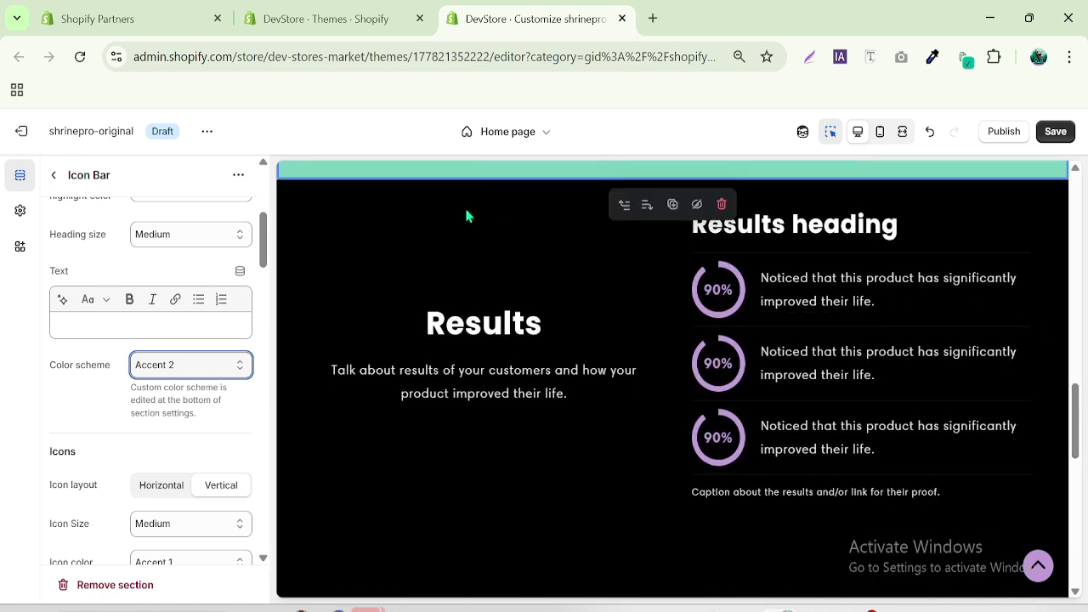
left_click(316, 217)
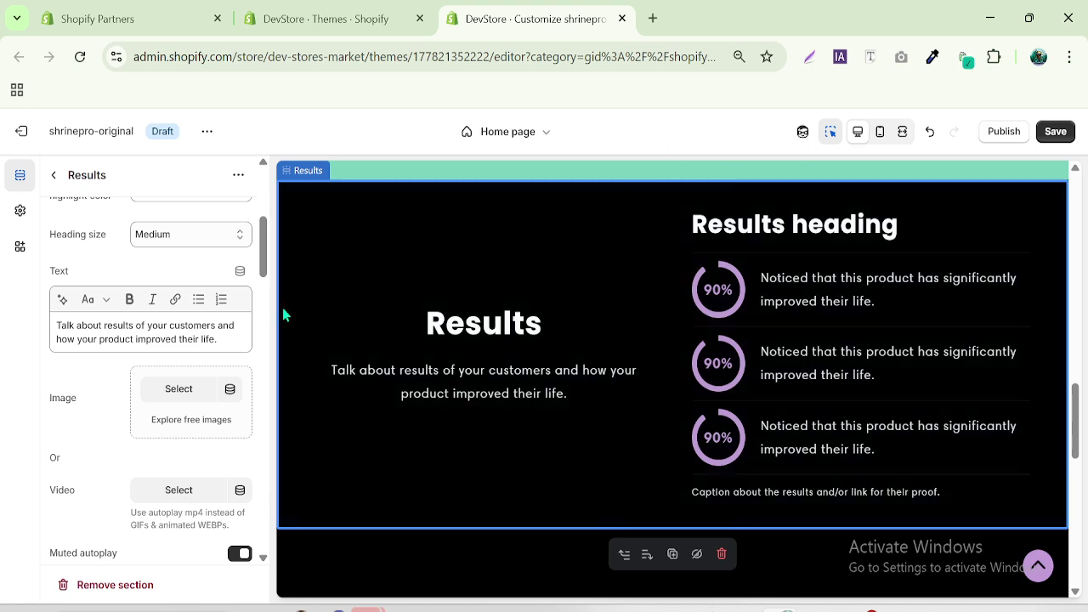
left_click_drag(263, 270, 266, 305)
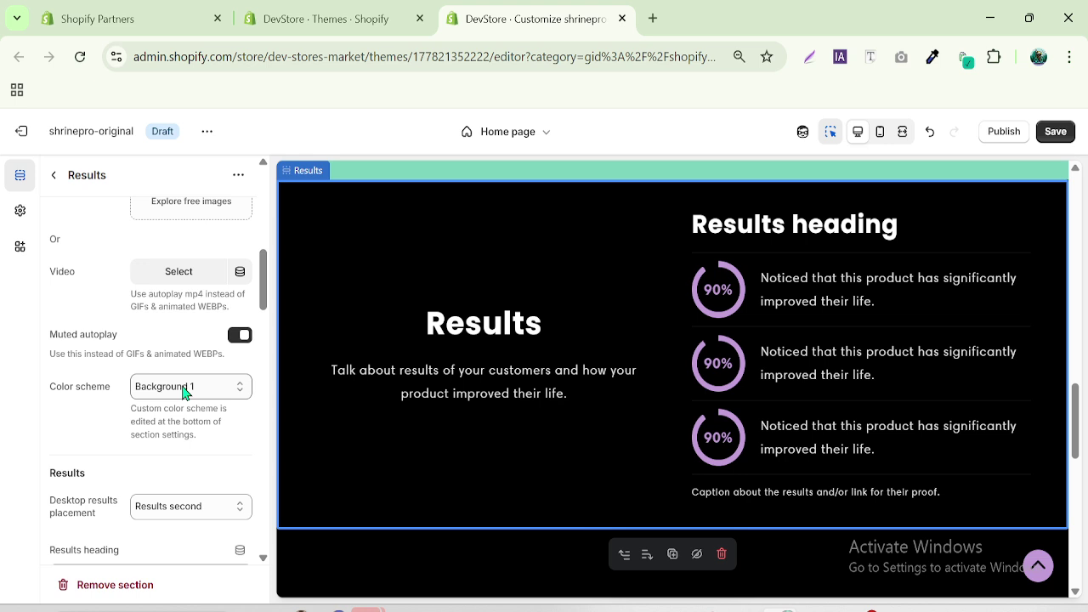
Try purple #C29CD8 and dark brown #3F2E2E for Background 1 under Secondary colors in the theme settings, and restore black #000000
left_click(20, 210)
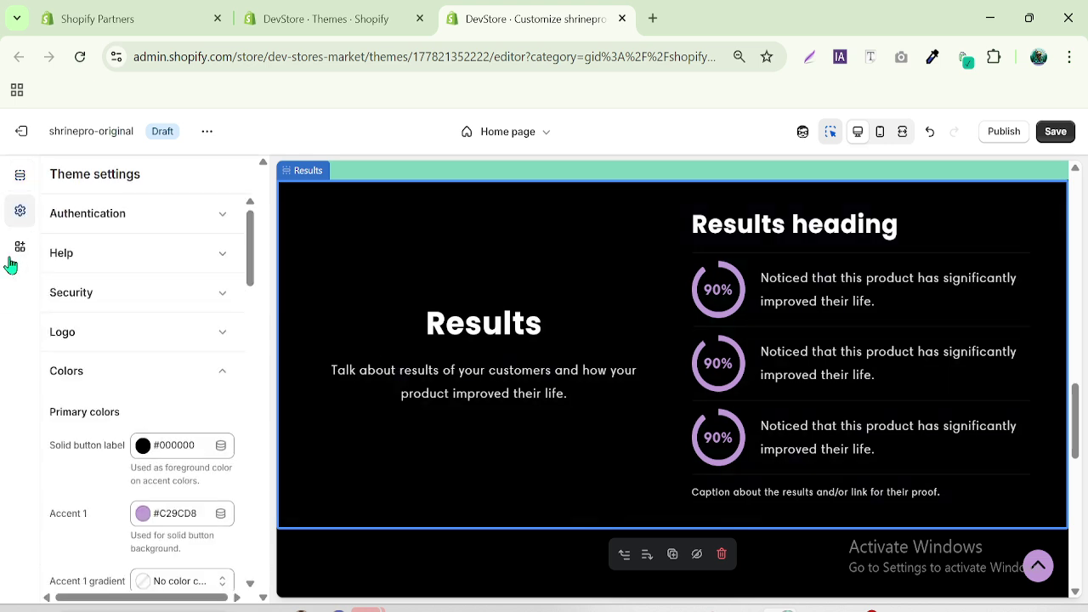
left_click_drag(249, 270, 244, 298)
scroll(244, 297, "down", 4)
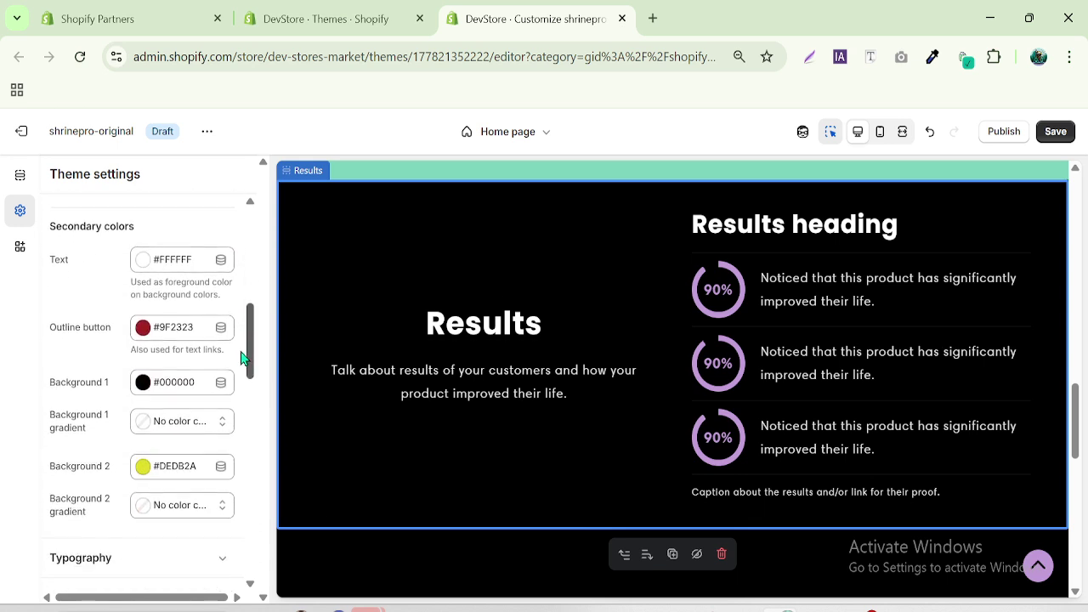
left_click(146, 384)
left_click(173, 340)
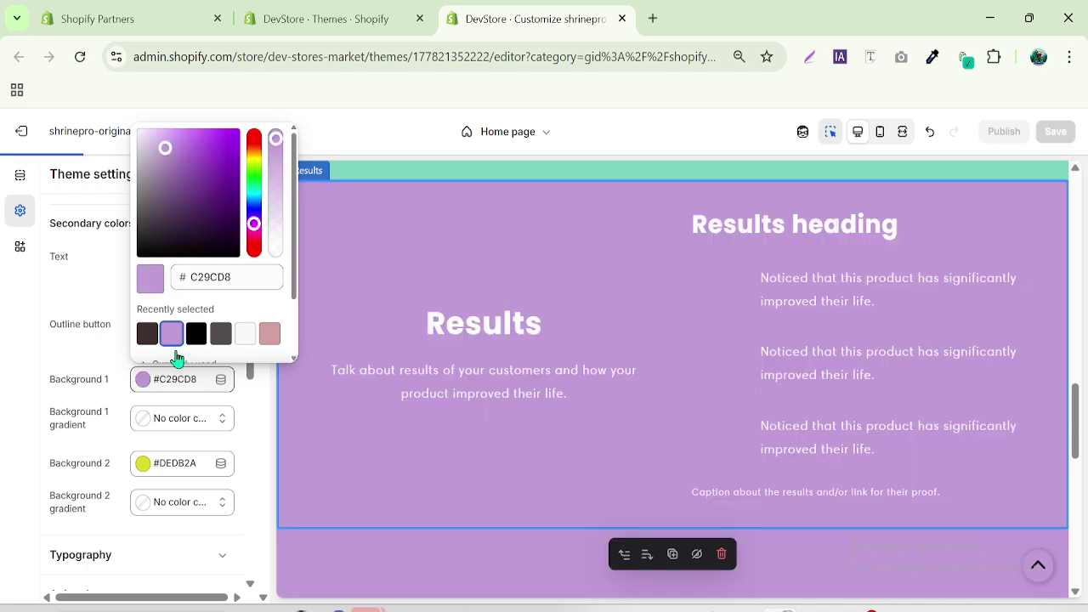
left_click(147, 335)
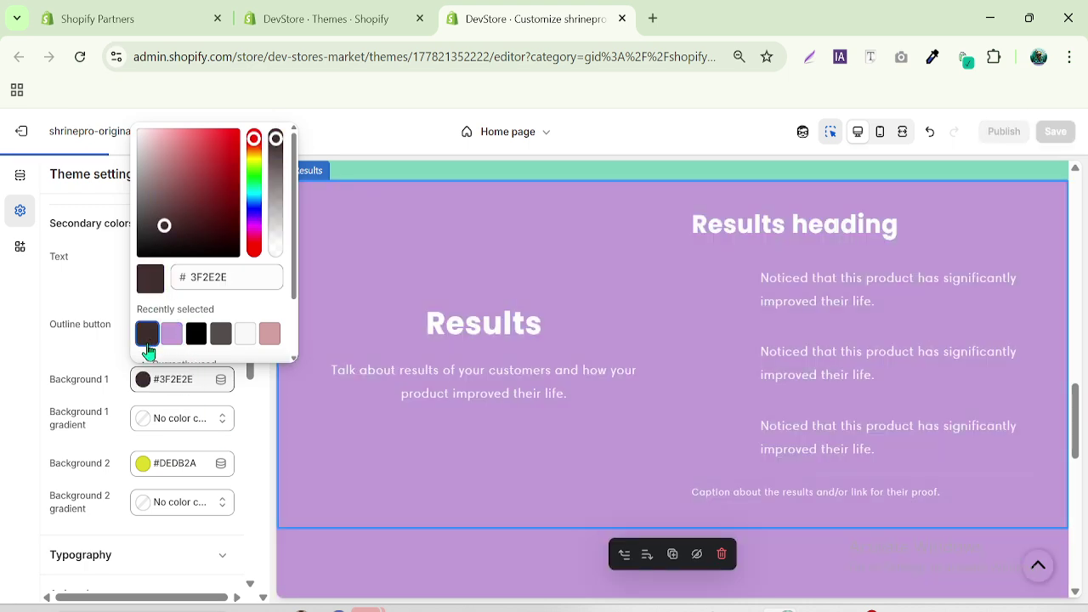
left_click_drag(164, 234, 47, 281)
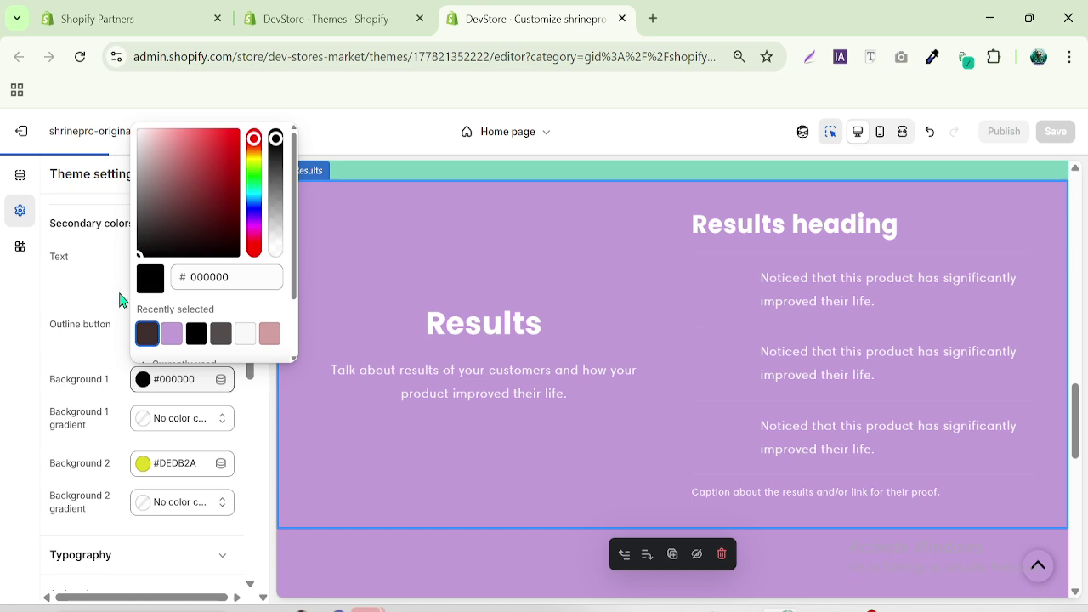
Try the Inverse and Background 2 color schemes on the Results section
left_click(20, 176)
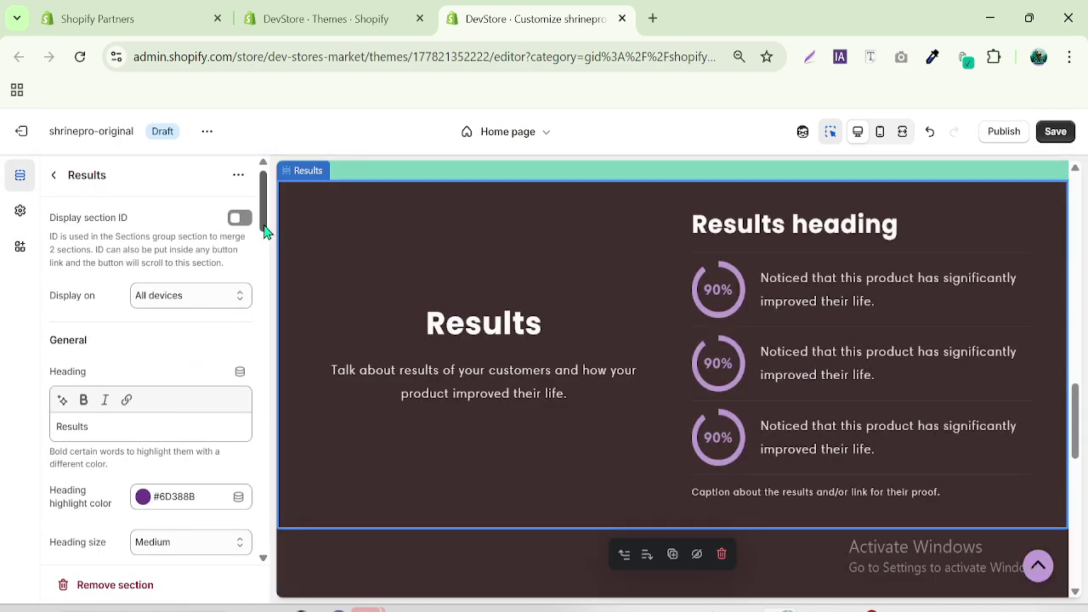
scroll(263, 247, "down", 1)
scroll(263, 246, "down", 1)
scroll(265, 245, "up", 2)
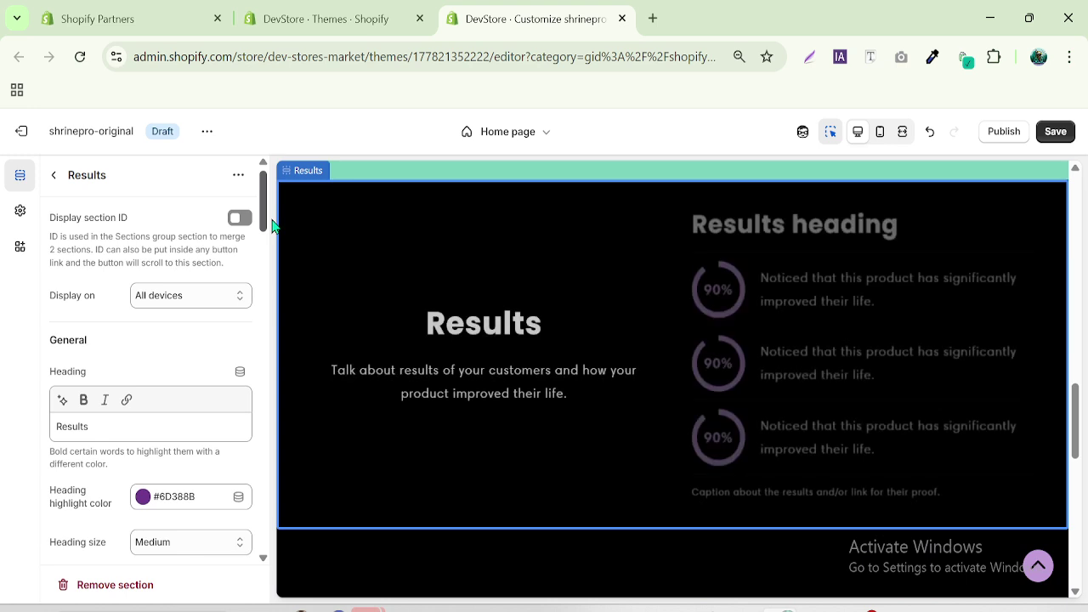
left_click(313, 229)
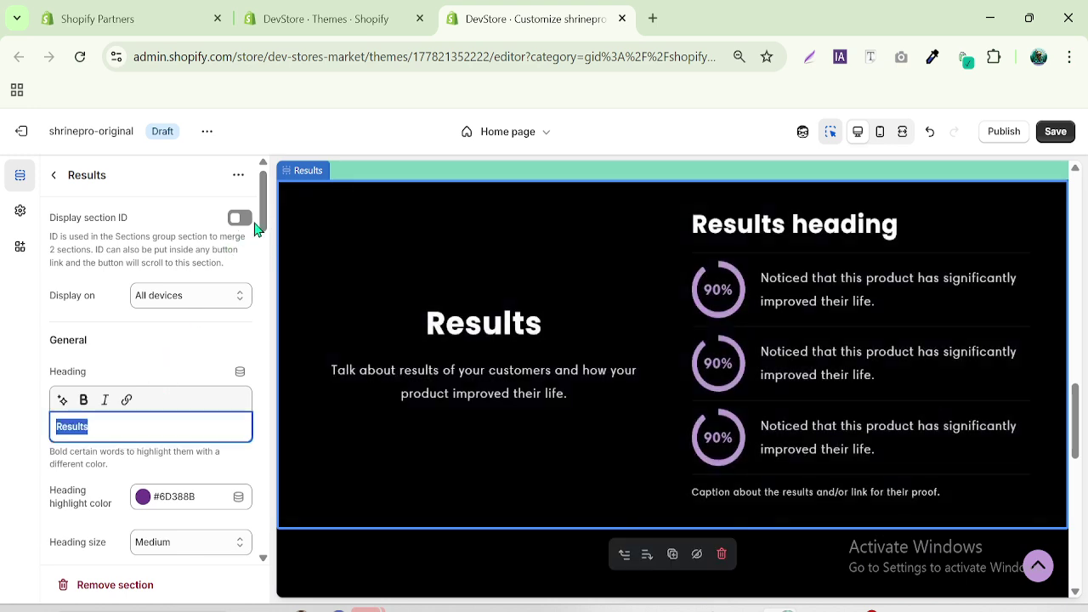
left_click_drag(262, 225, 263, 323)
left_click(218, 350)
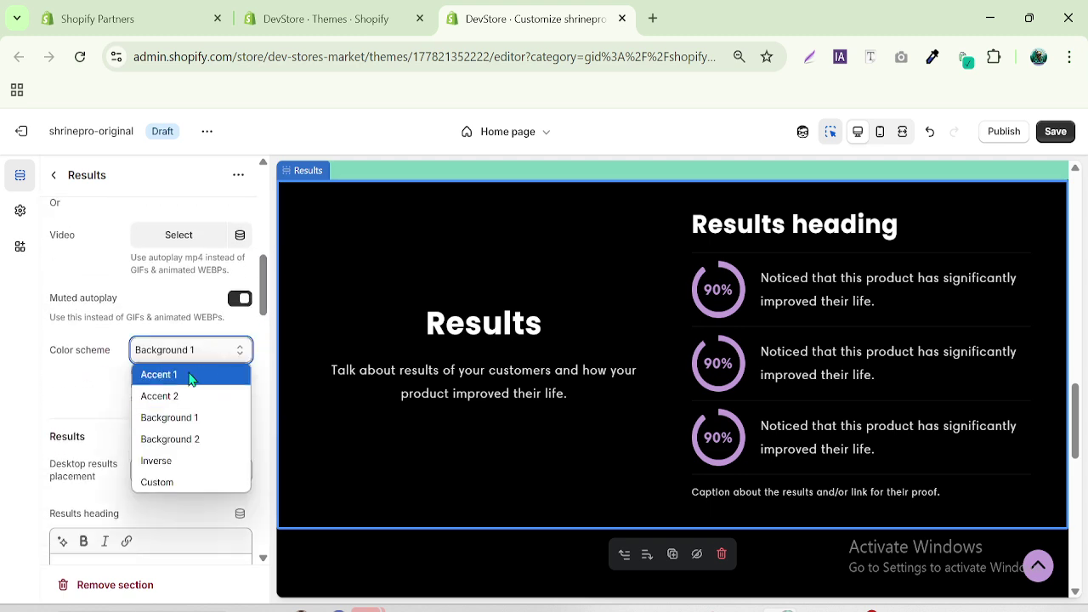
left_click(167, 466)
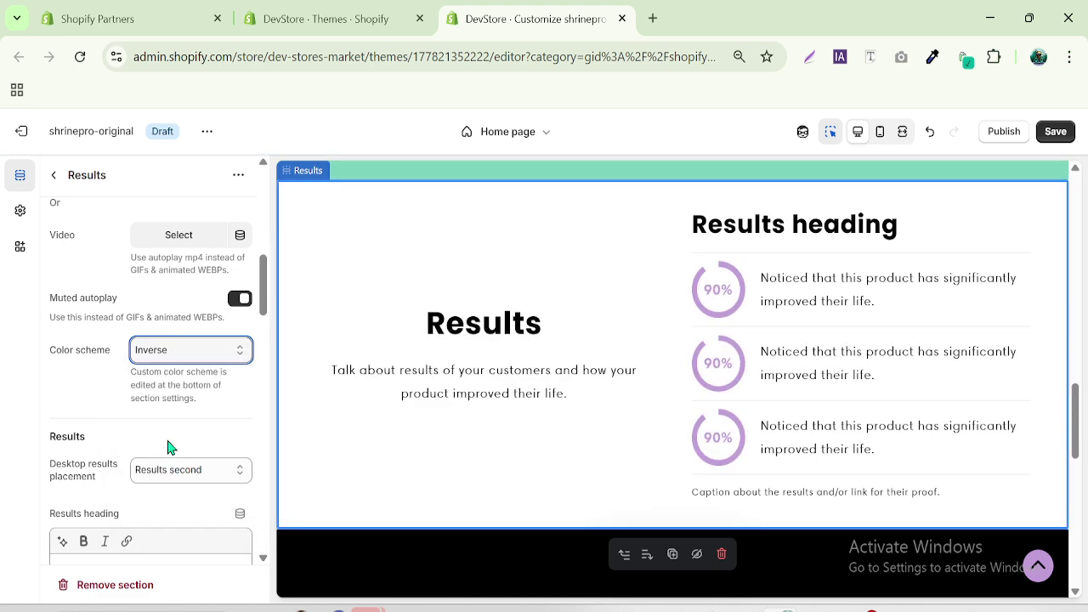
left_click(165, 354)
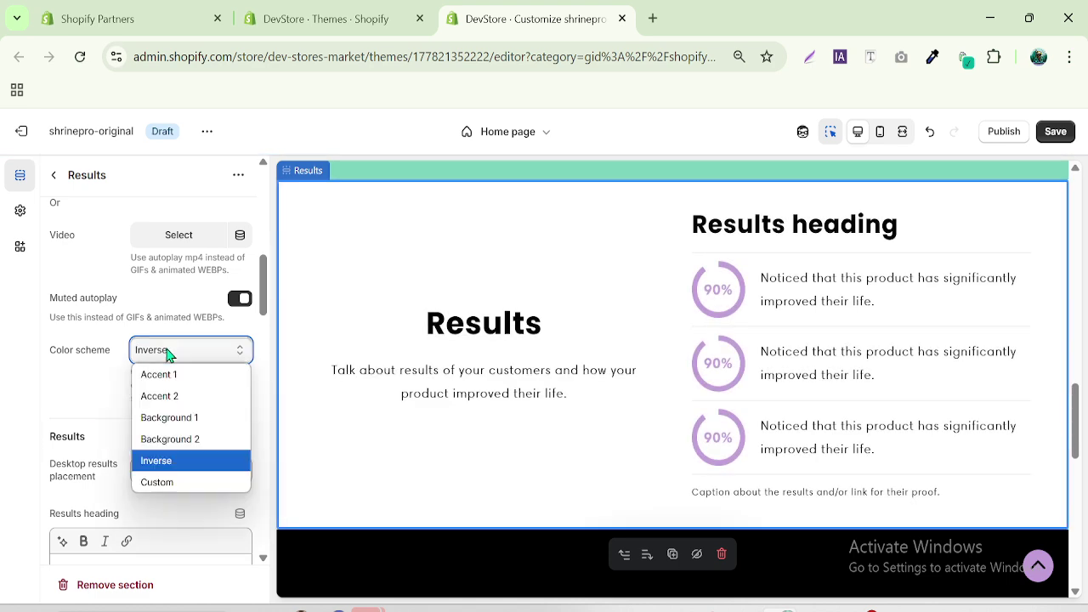
left_click(192, 442)
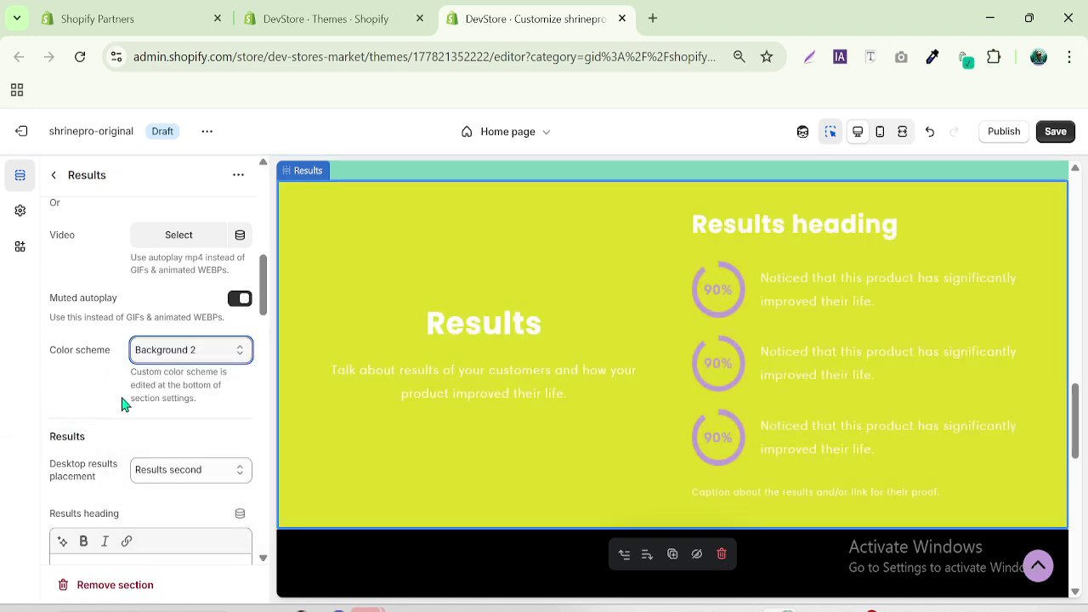
left_click(211, 355)
left_click(71, 371)
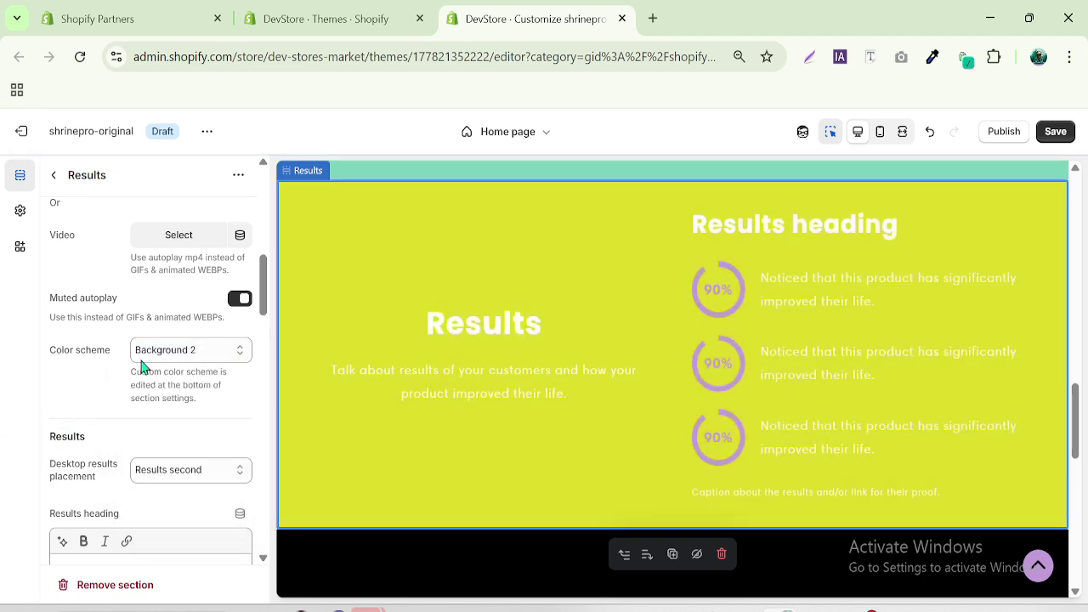
Set the Results section's color scheme to Custom, check its custom color options and save the theme changes
left_click(212, 354)
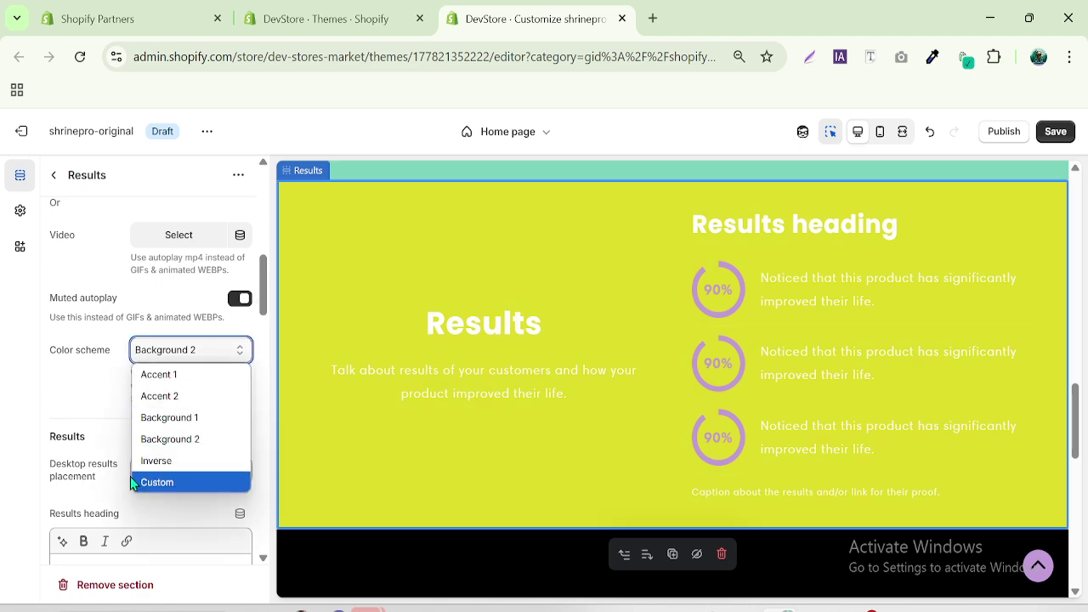
left_click(157, 482)
left_click_drag(260, 332, 255, 554)
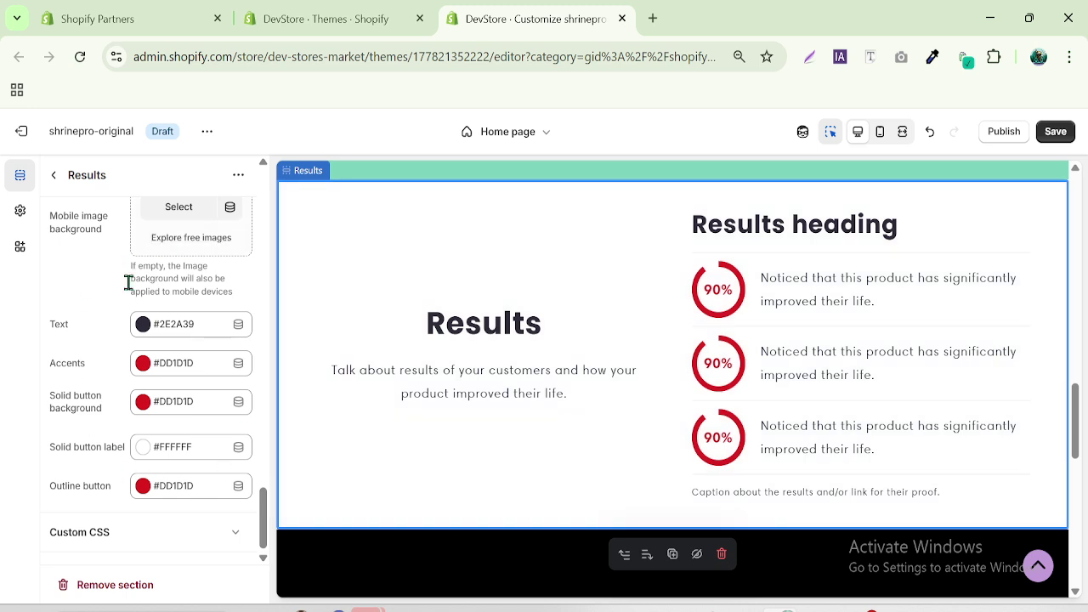
mouse_move(264, 539)
left_mouse_down()
mouse_move(266, 516)
mouse_move(263, 539)
left_mouse_up()
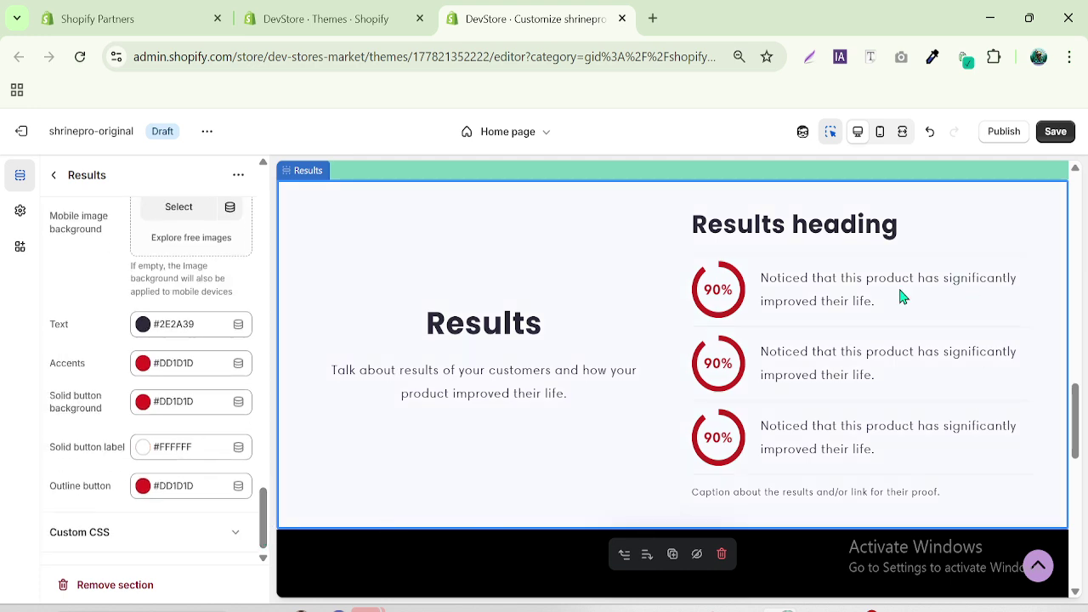
left_click(52, 179)
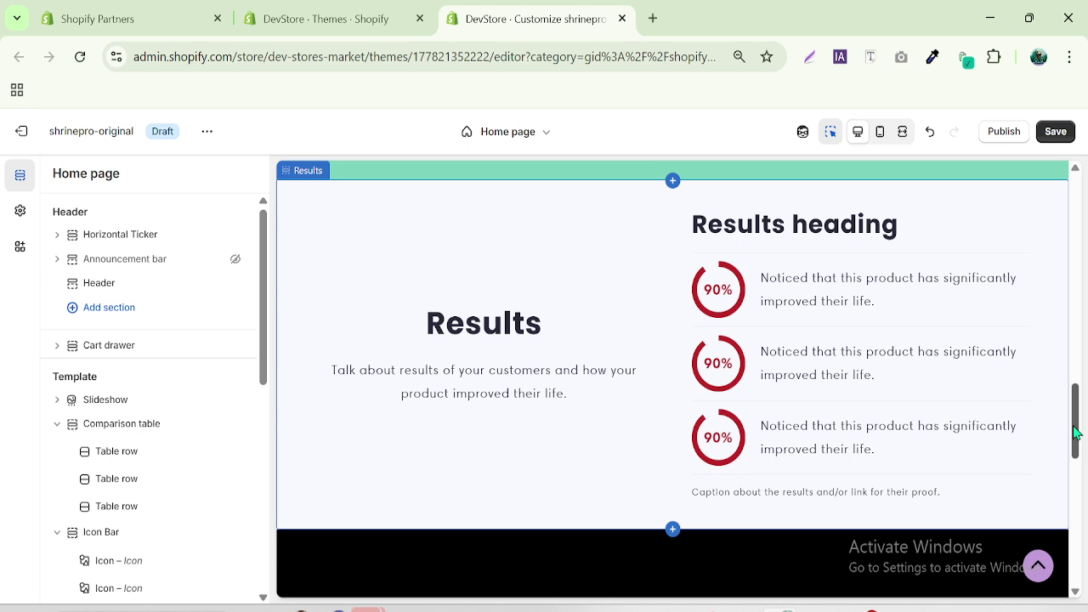
left_click(1056, 134)
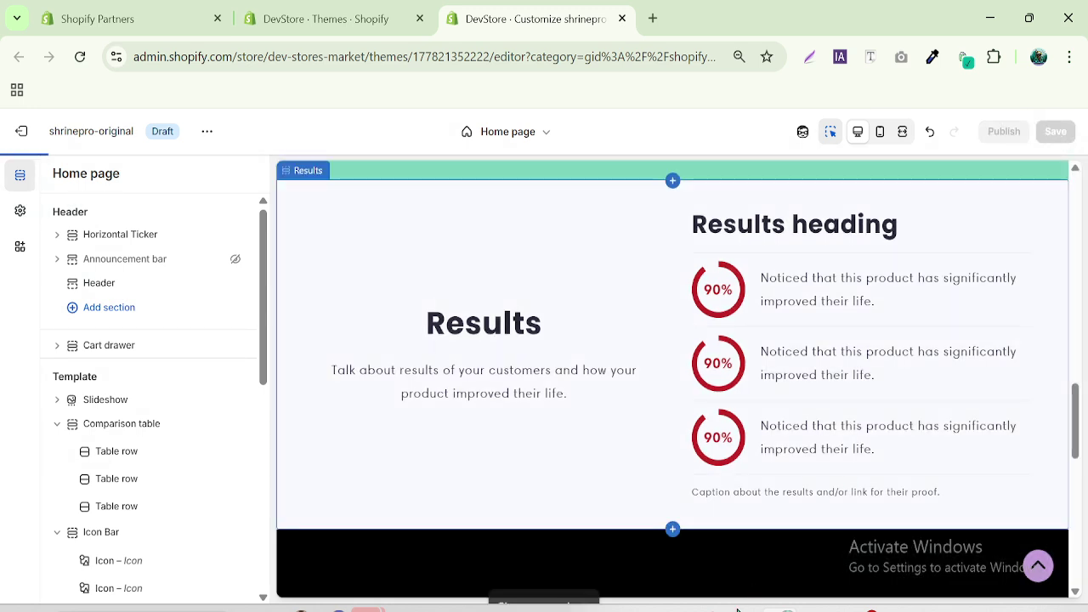